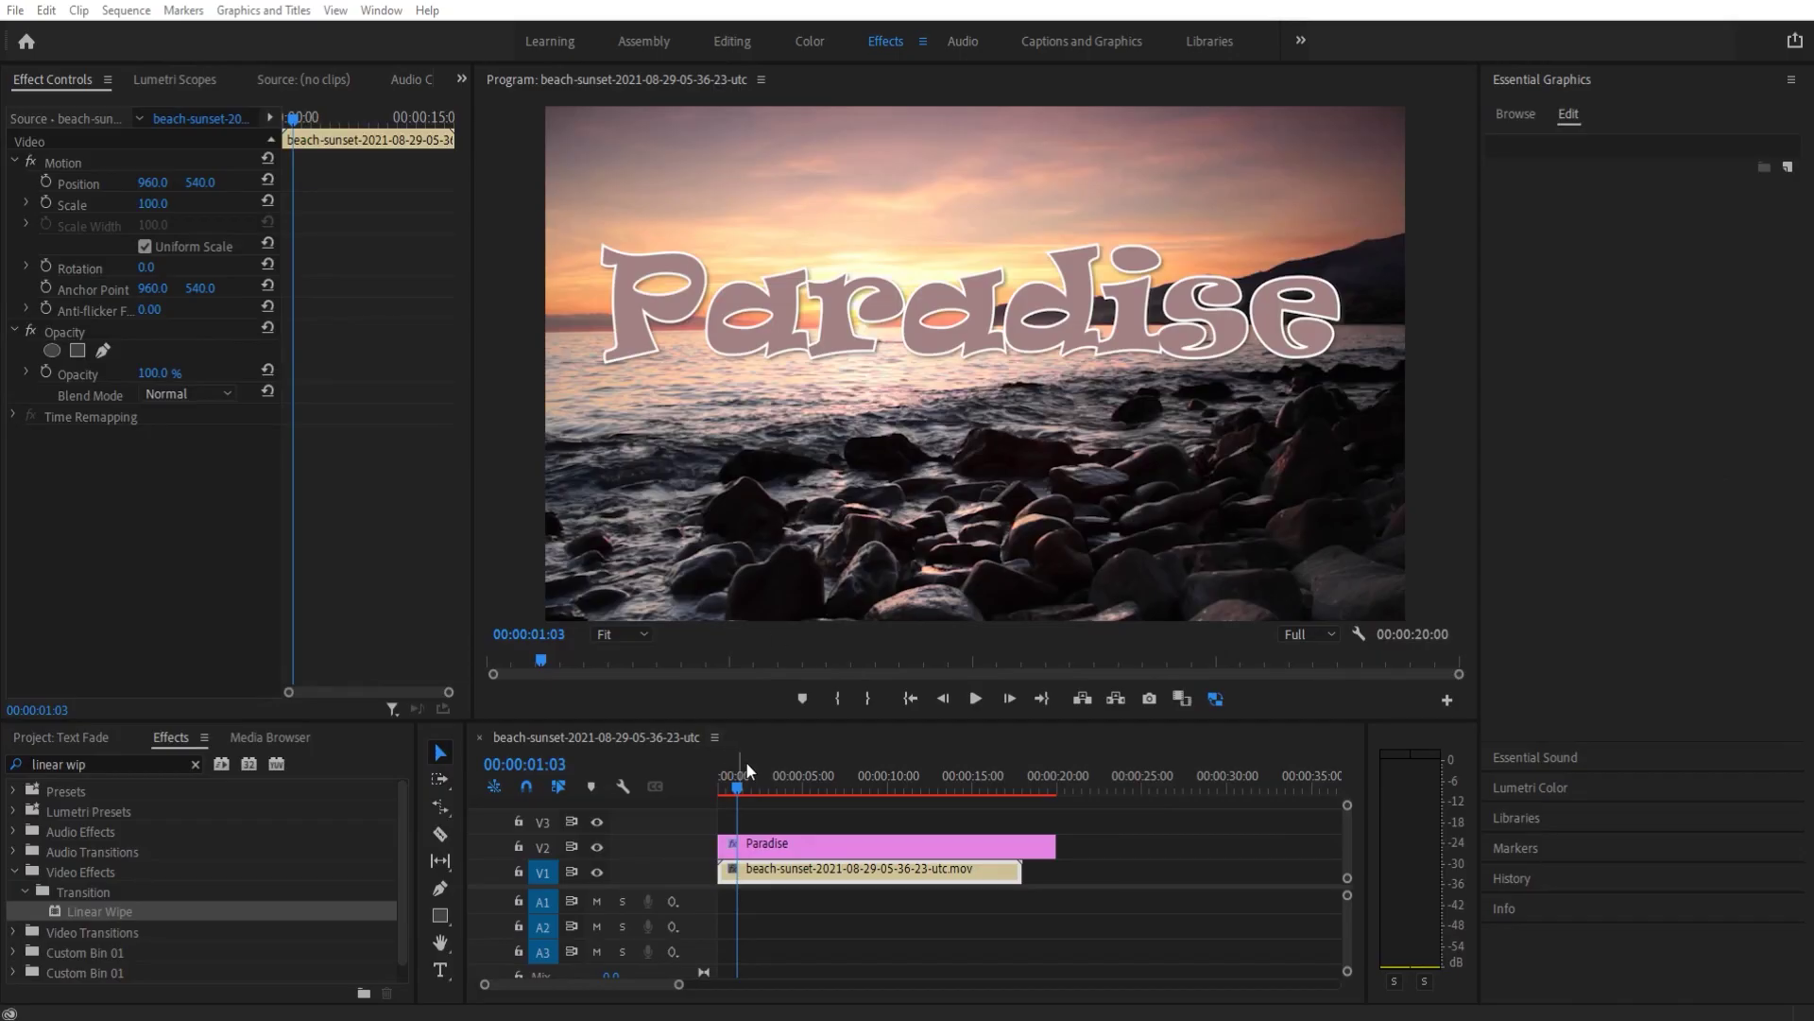
# - Play the sequence from the start to preview the existing Paradise title animation
pyautogui.click(730, 790)
pyautogui.press('space')
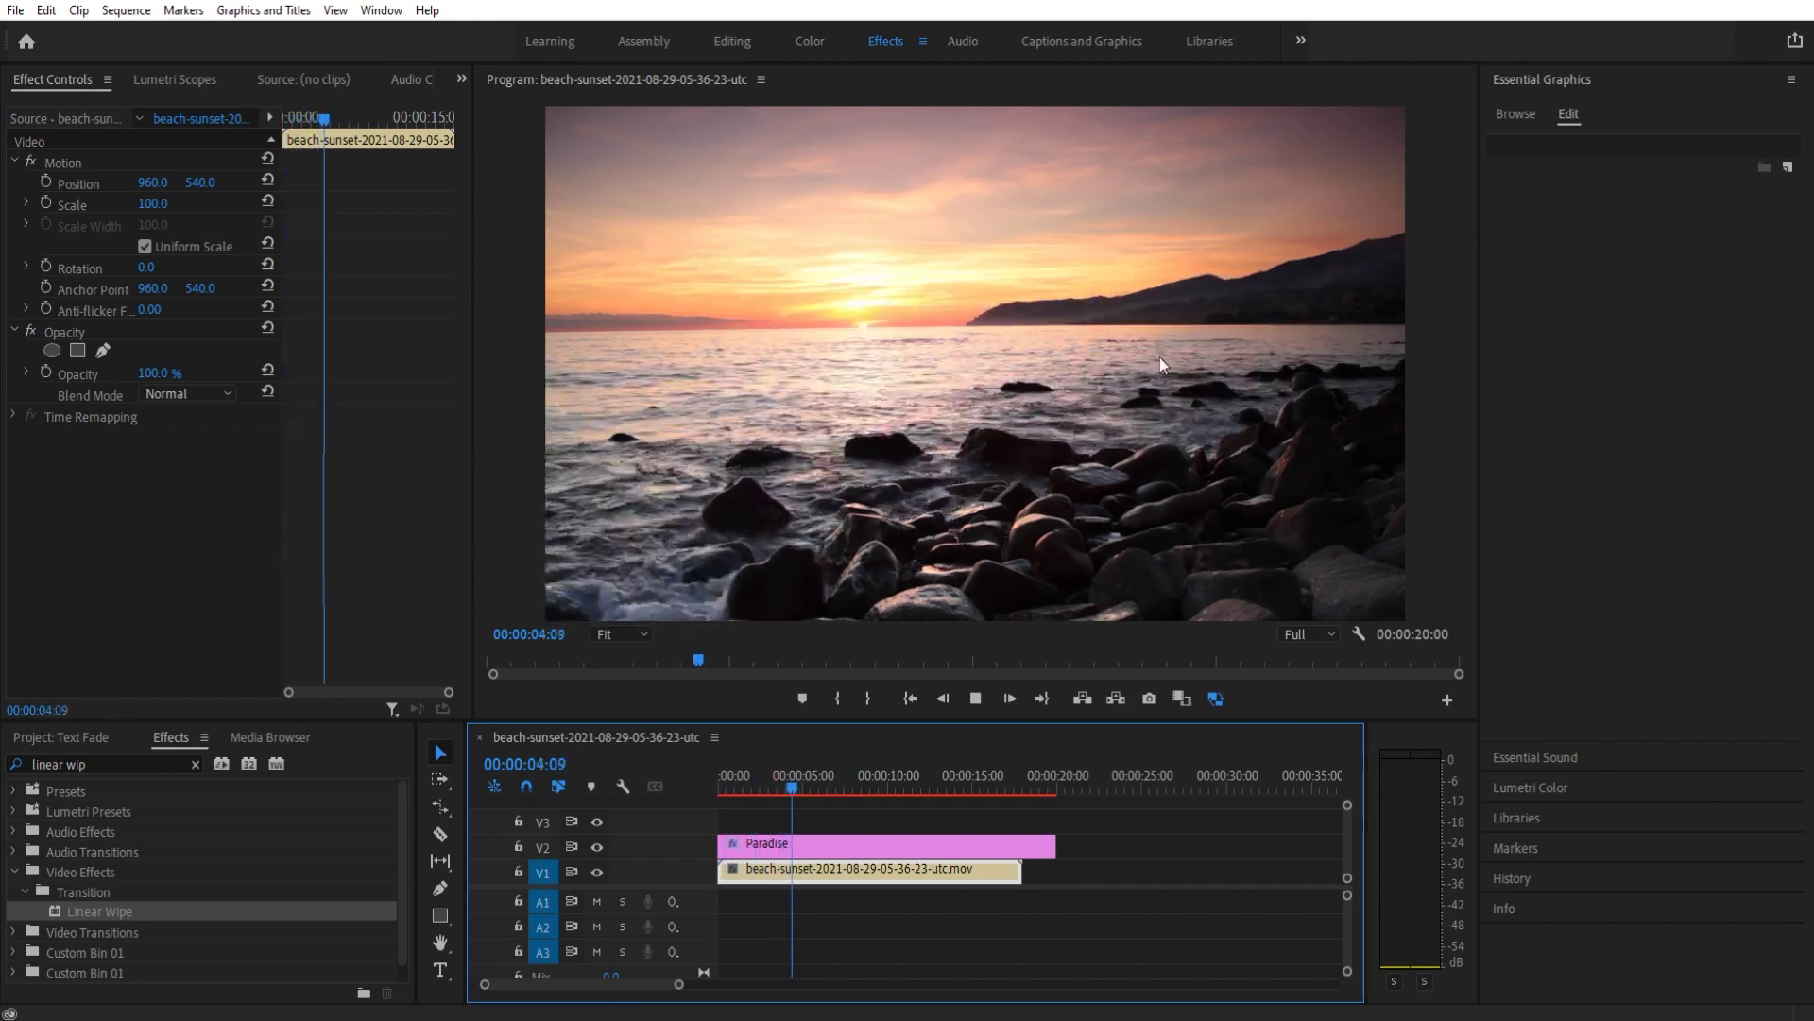
pyautogui.press('space')
pyautogui.moveTo(807, 784); pyautogui.dragTo(714, 802)
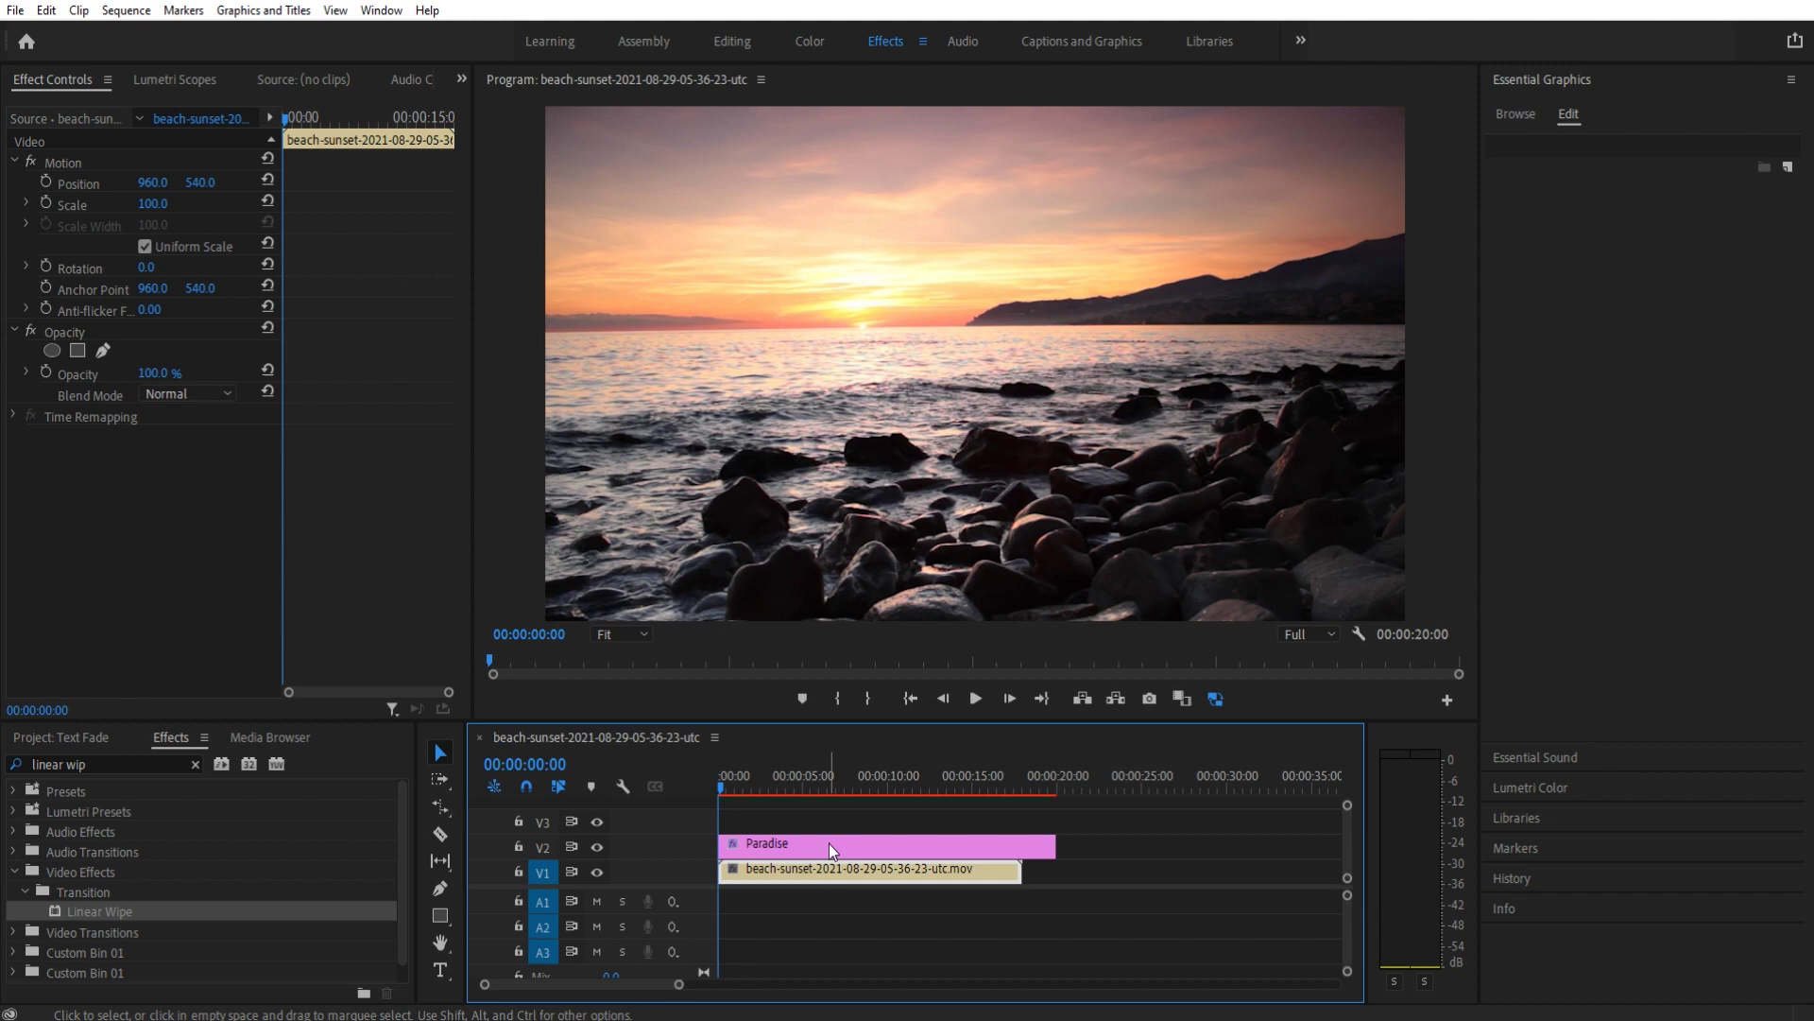
# - Delete the Paradise title clip from V2, leaving the beach-sunset clip selected
pyautogui.click(888, 837)
pyautogui.press('Delete')
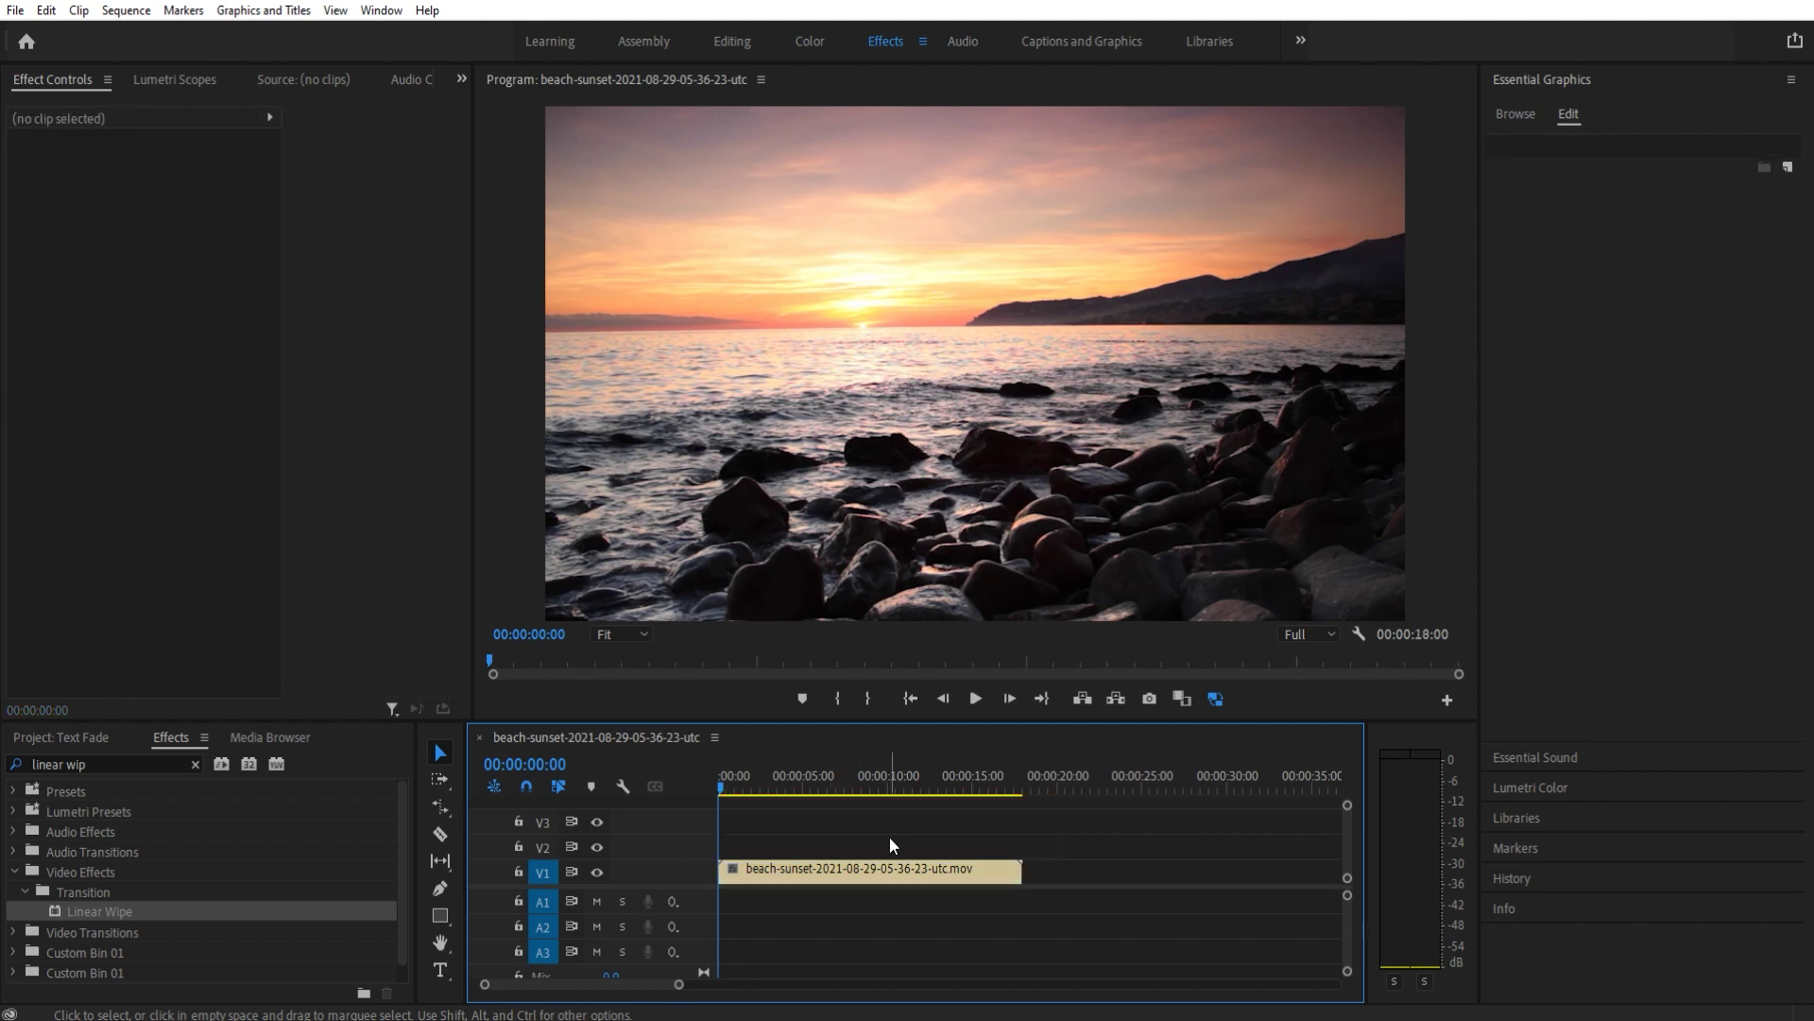
pyautogui.click(815, 869)
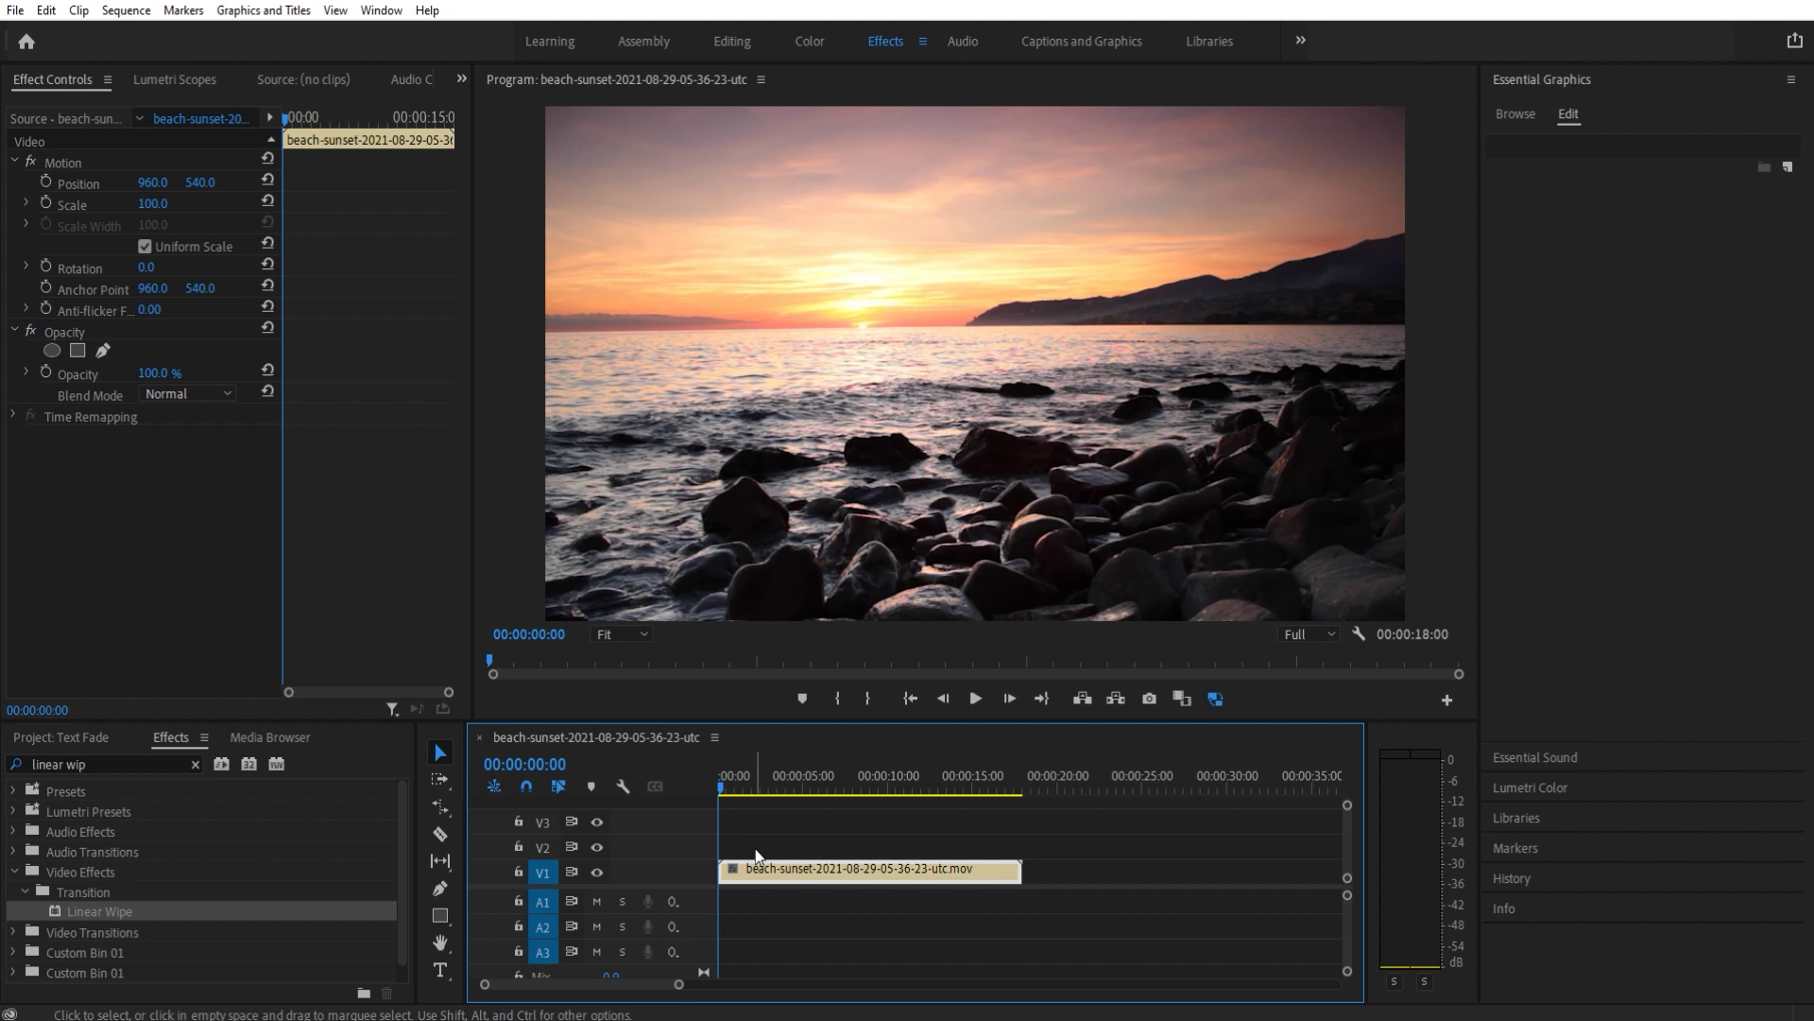
# - Type 'Paradise' as a new title directly on the Program monitor frame
pyautogui.click(438, 967)
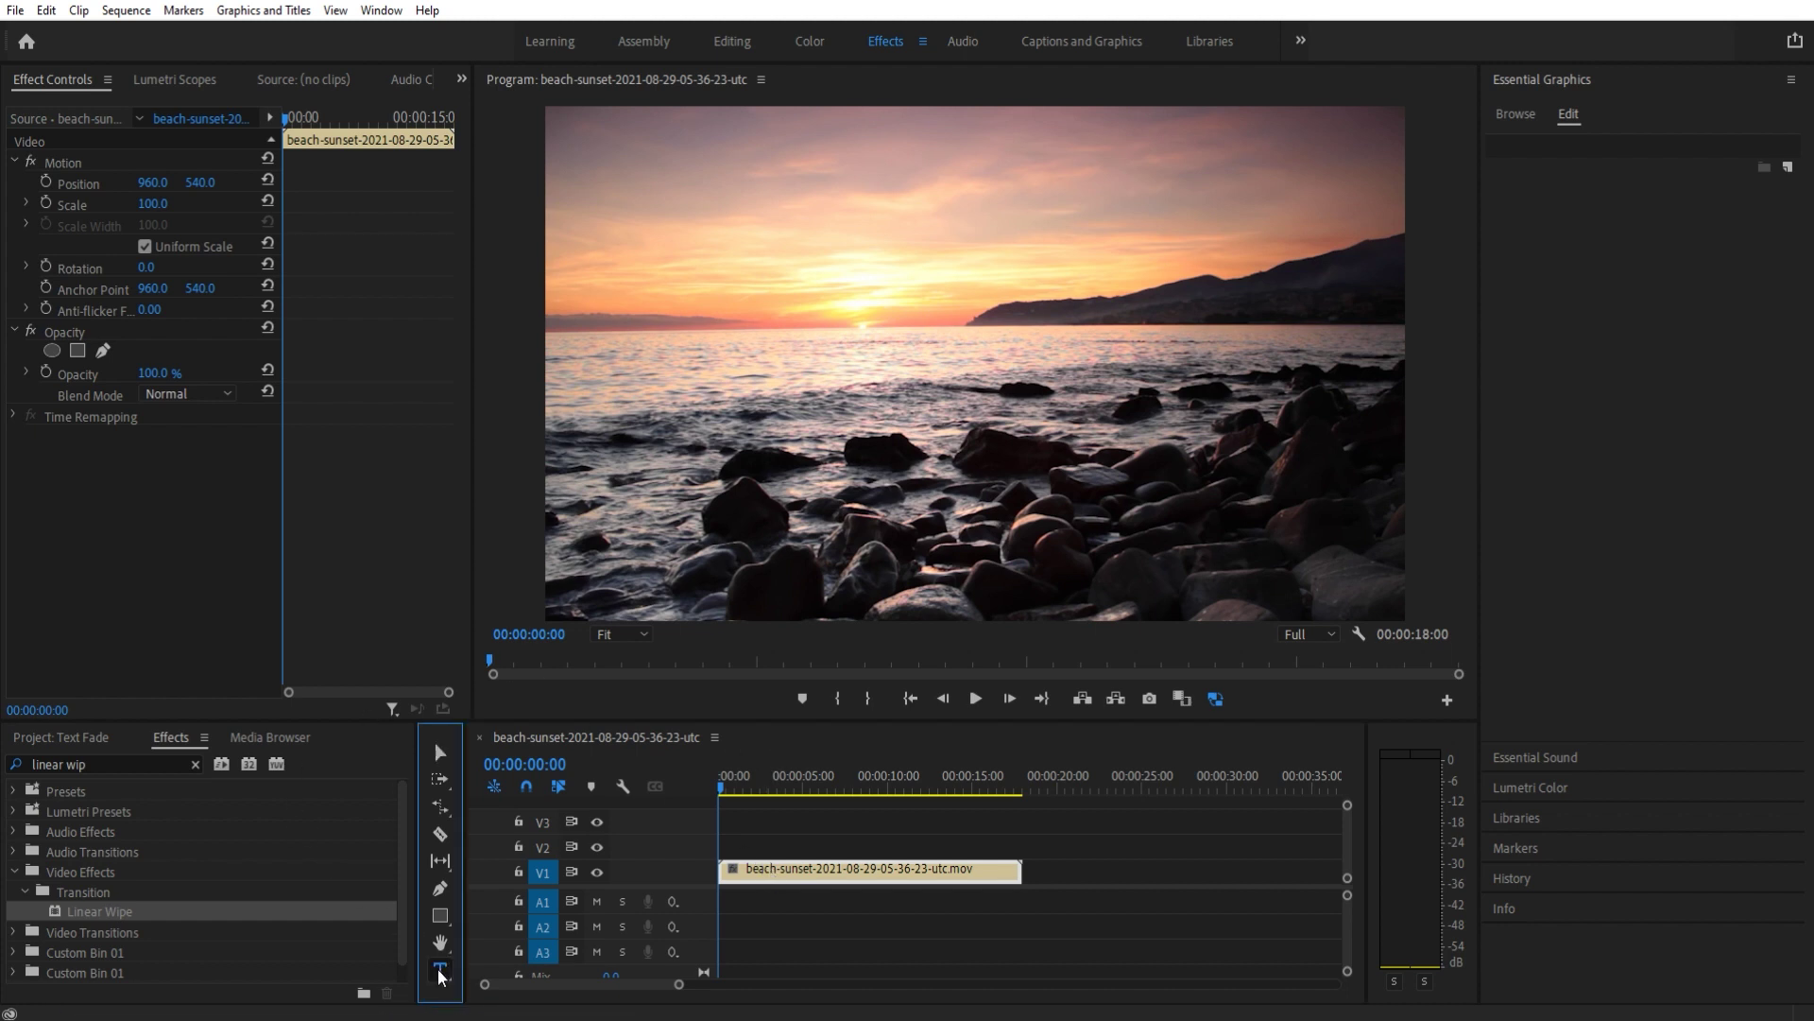
pyautogui.click(600, 328)
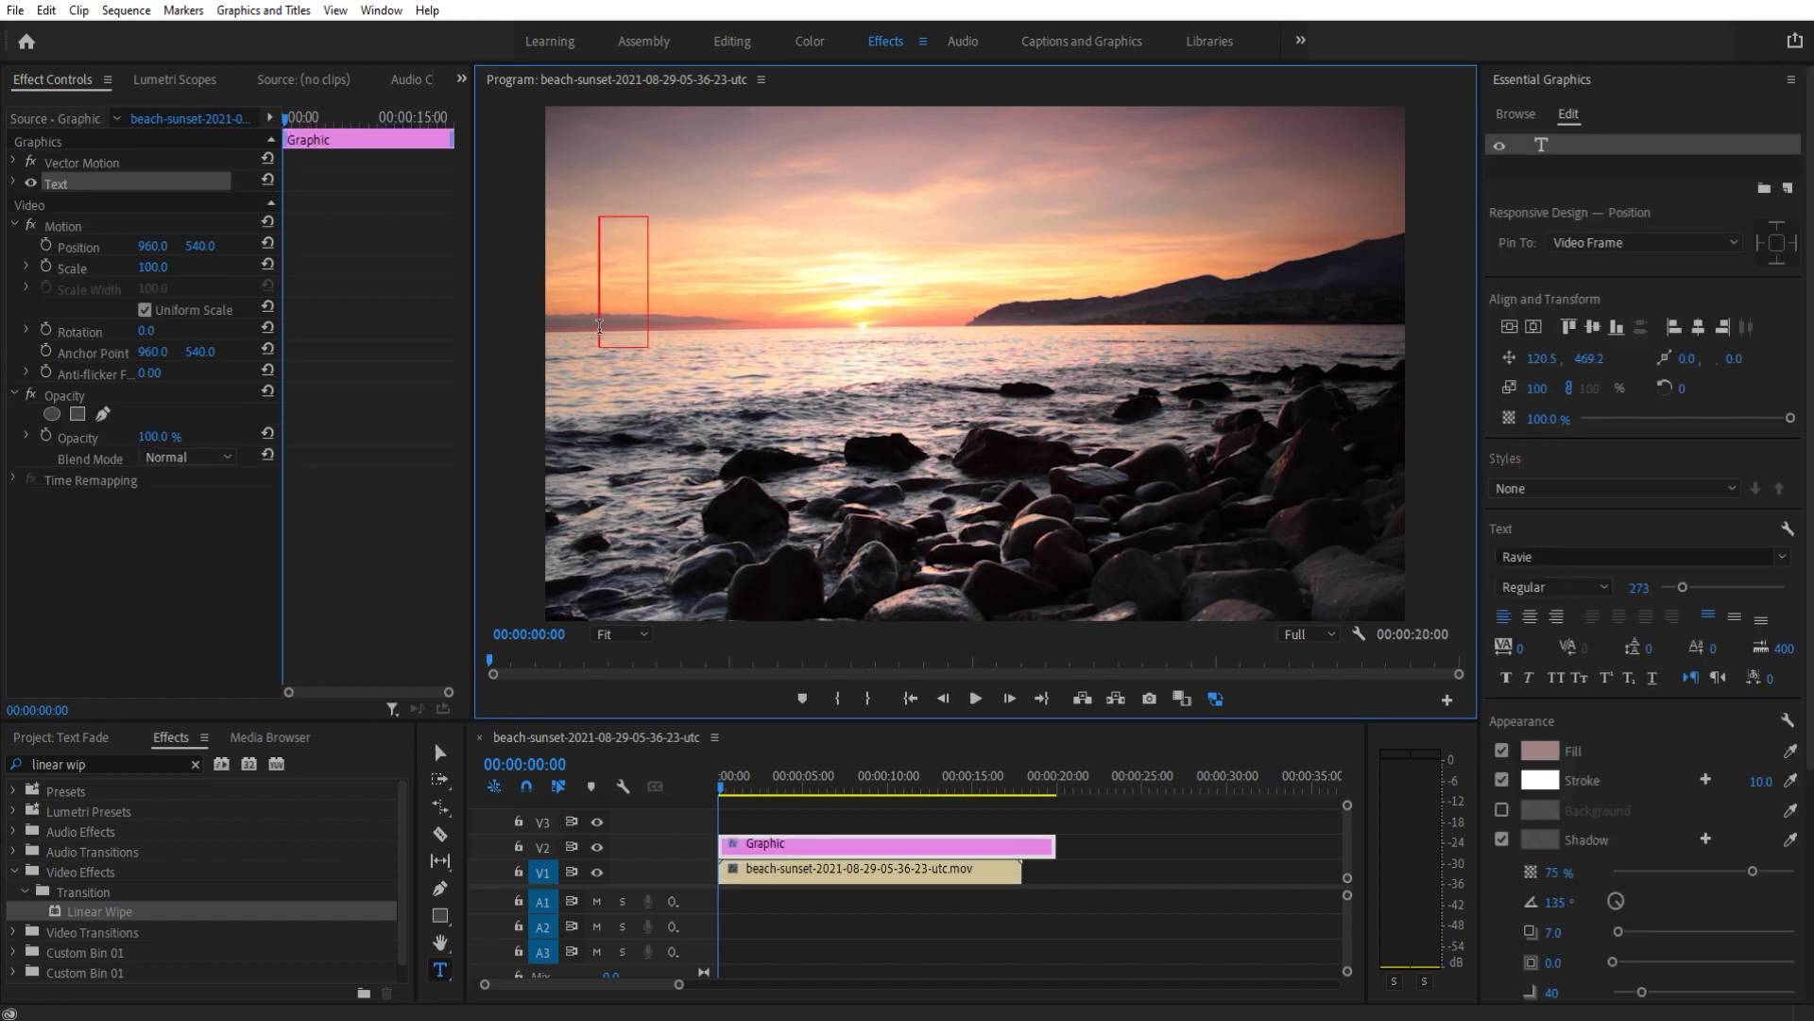
pyautogui.write('Paradise')
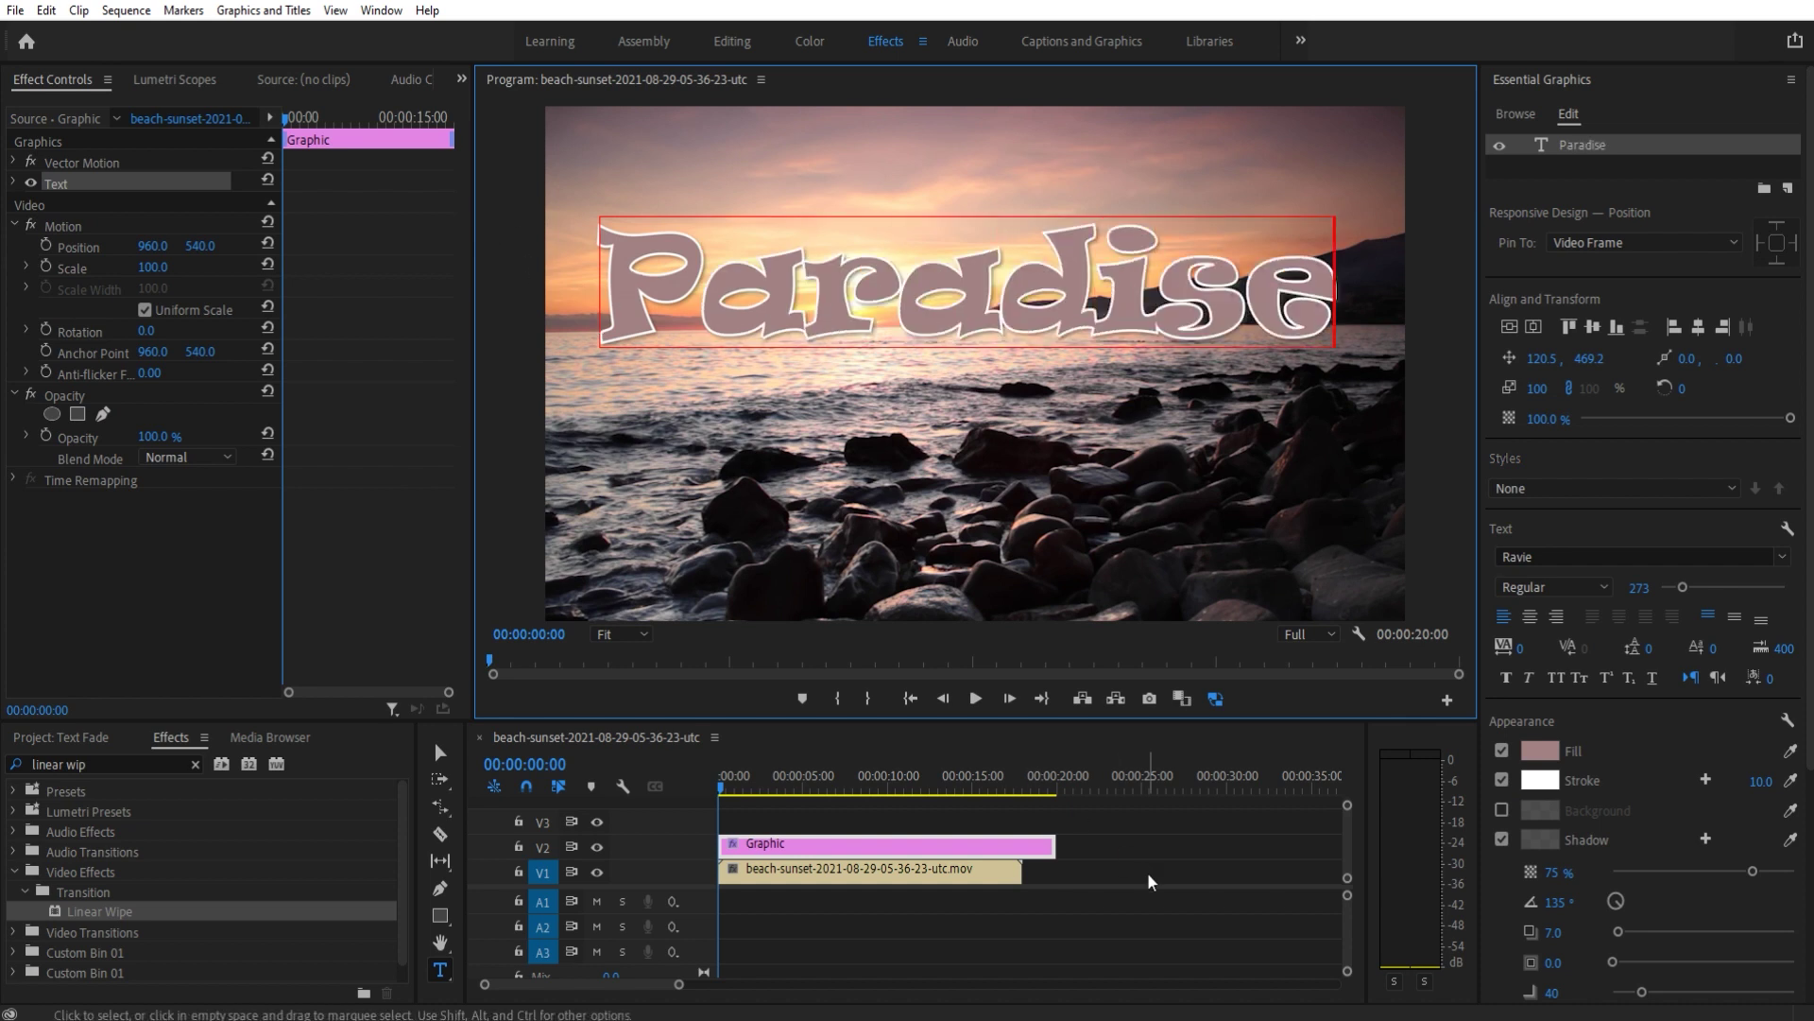
pyautogui.click(822, 817)
# - Centre the Paradise text vertically, then nudge it slightly above centre
pyautogui.click(822, 844)
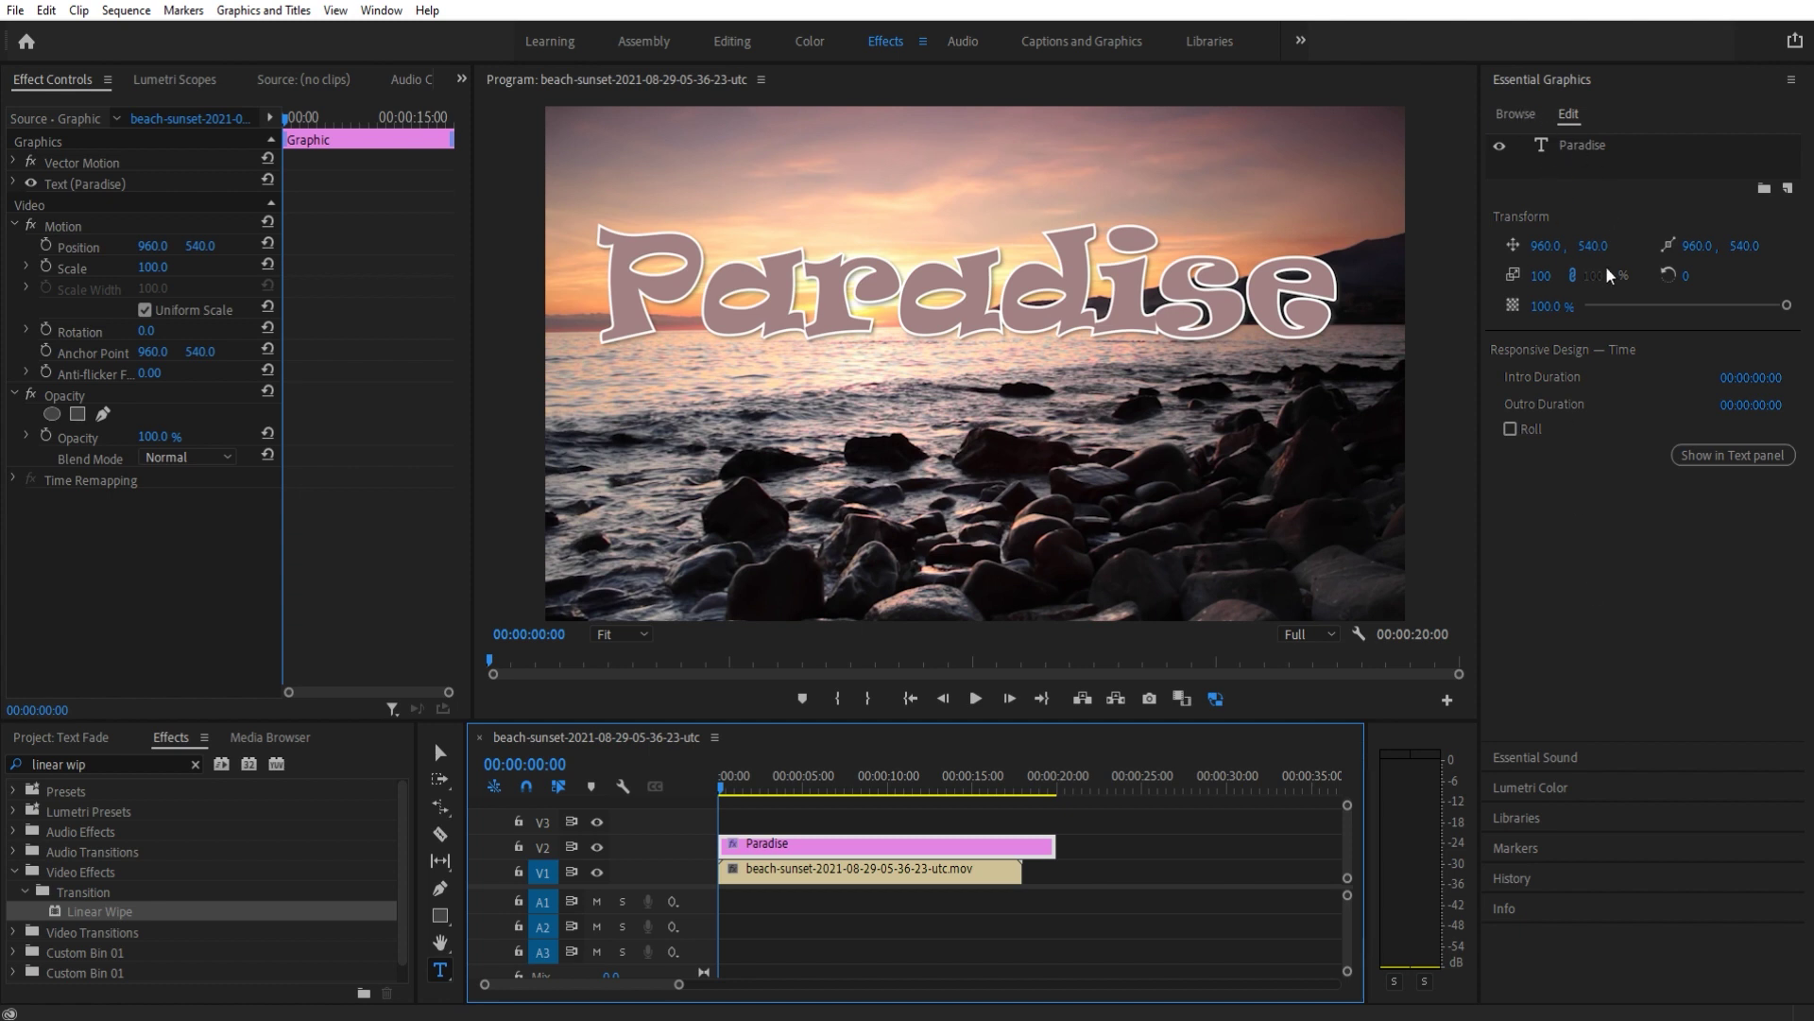
pyautogui.click(1600, 148)
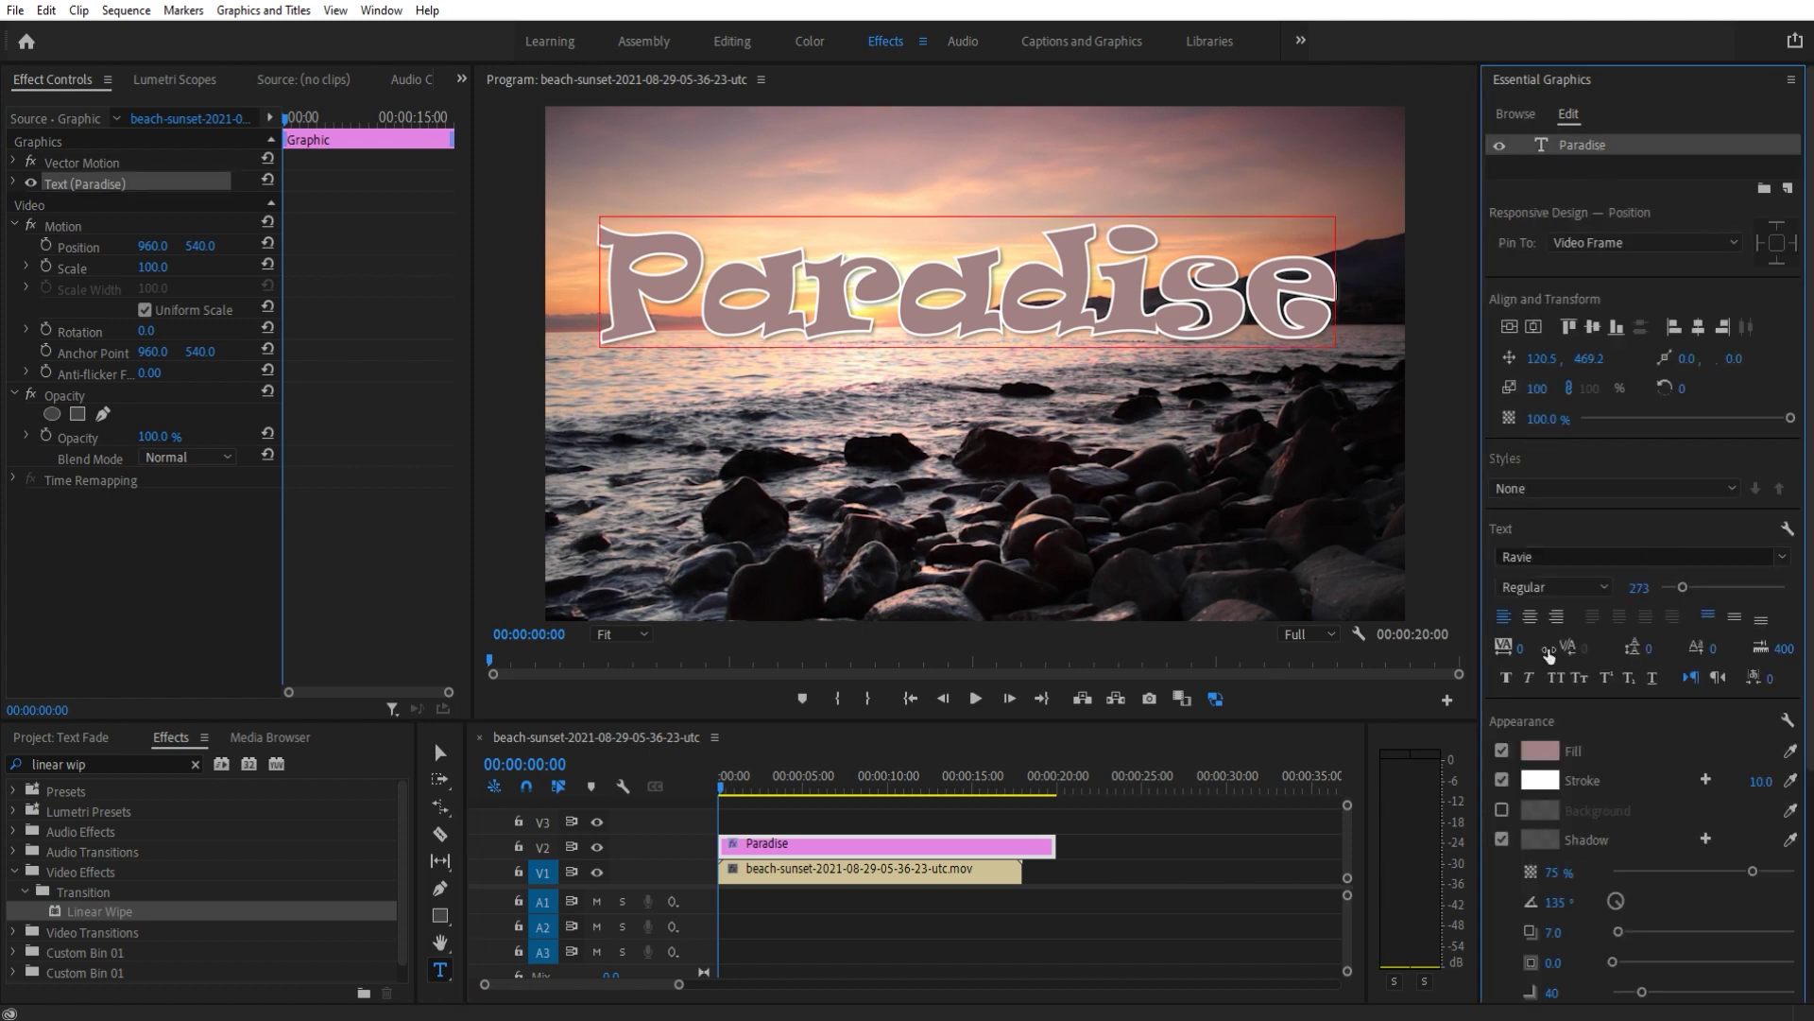
pyautogui.click(1510, 327)
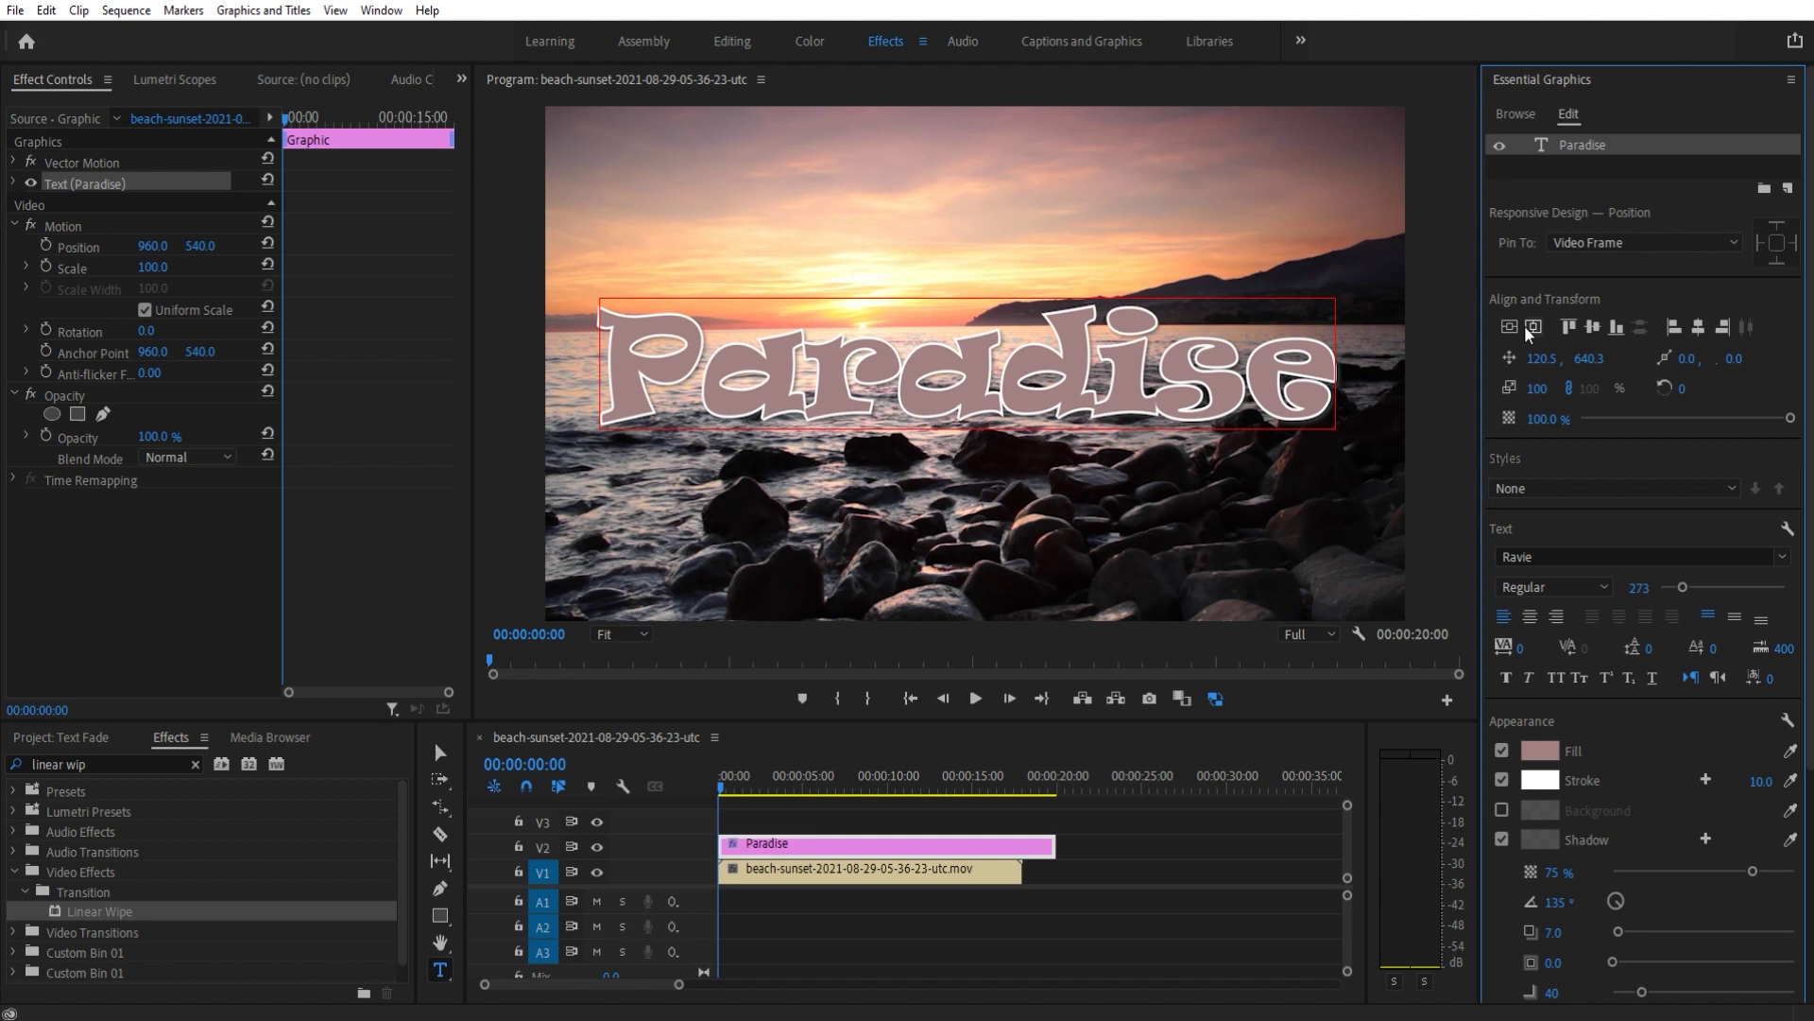
pyautogui.click(441, 752)
pyautogui.click(945, 357)
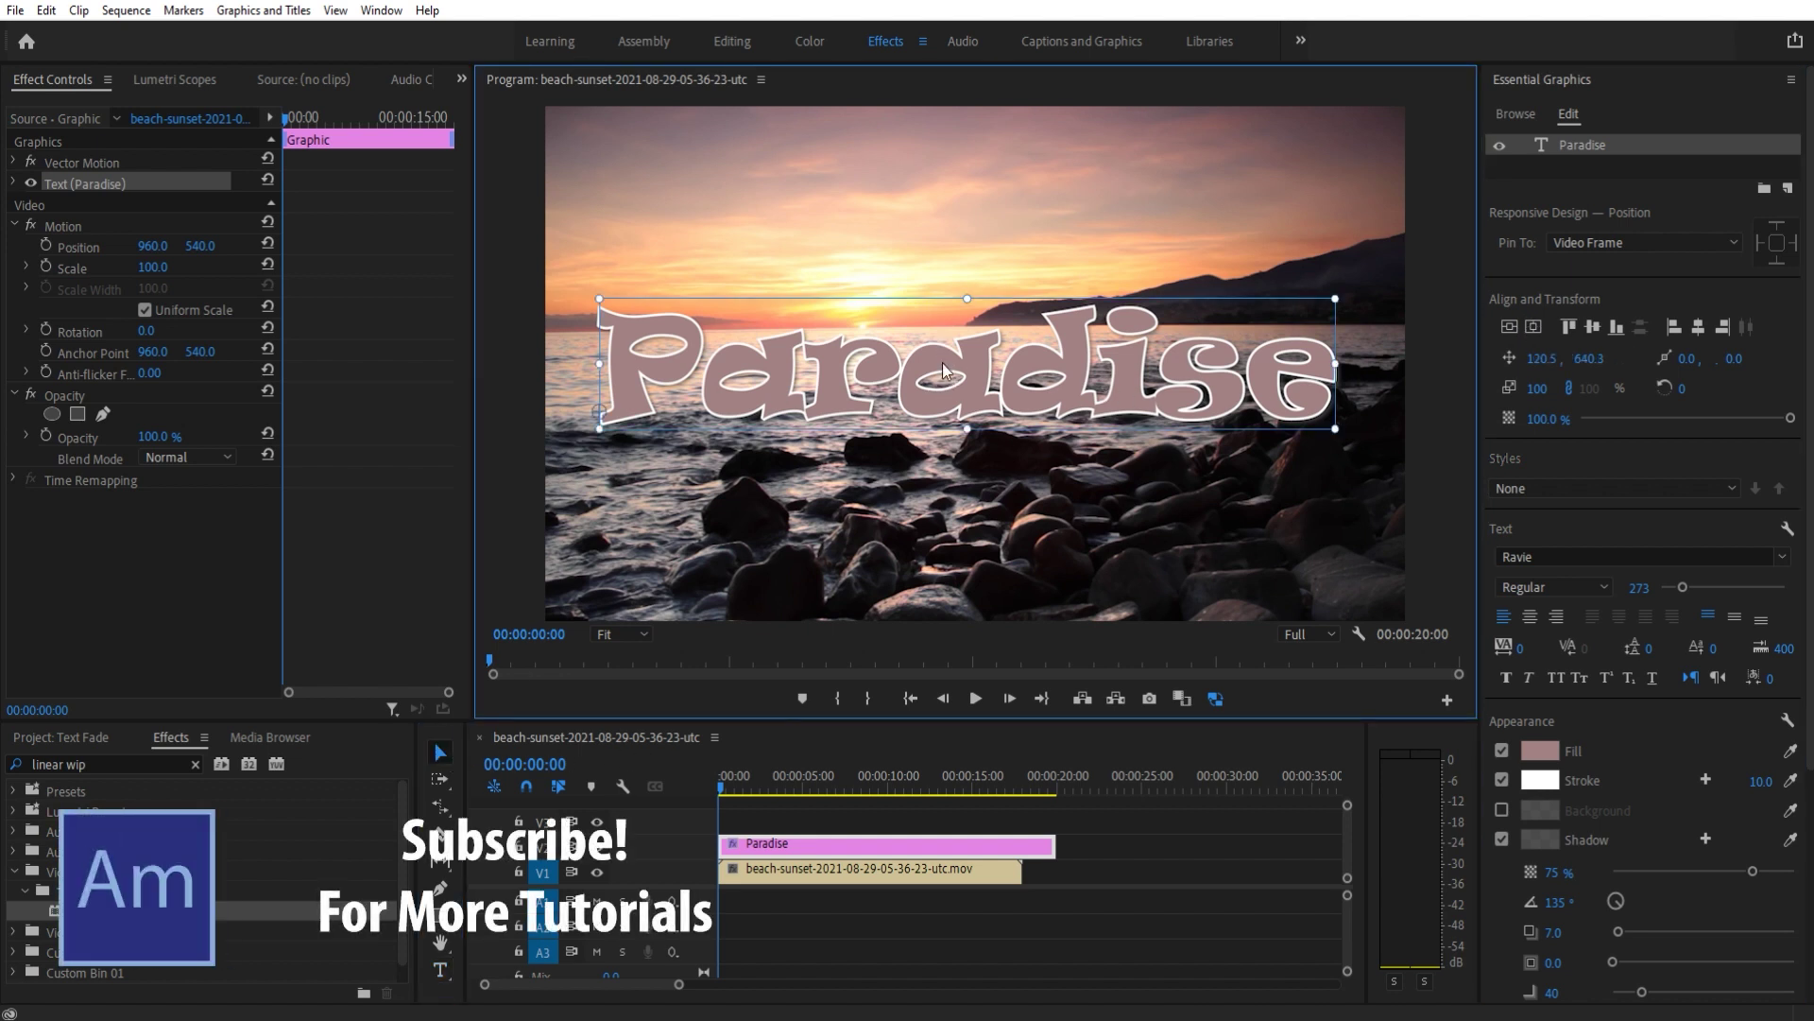
pyautogui.moveTo(943, 363); pyautogui.dragTo(937, 332)
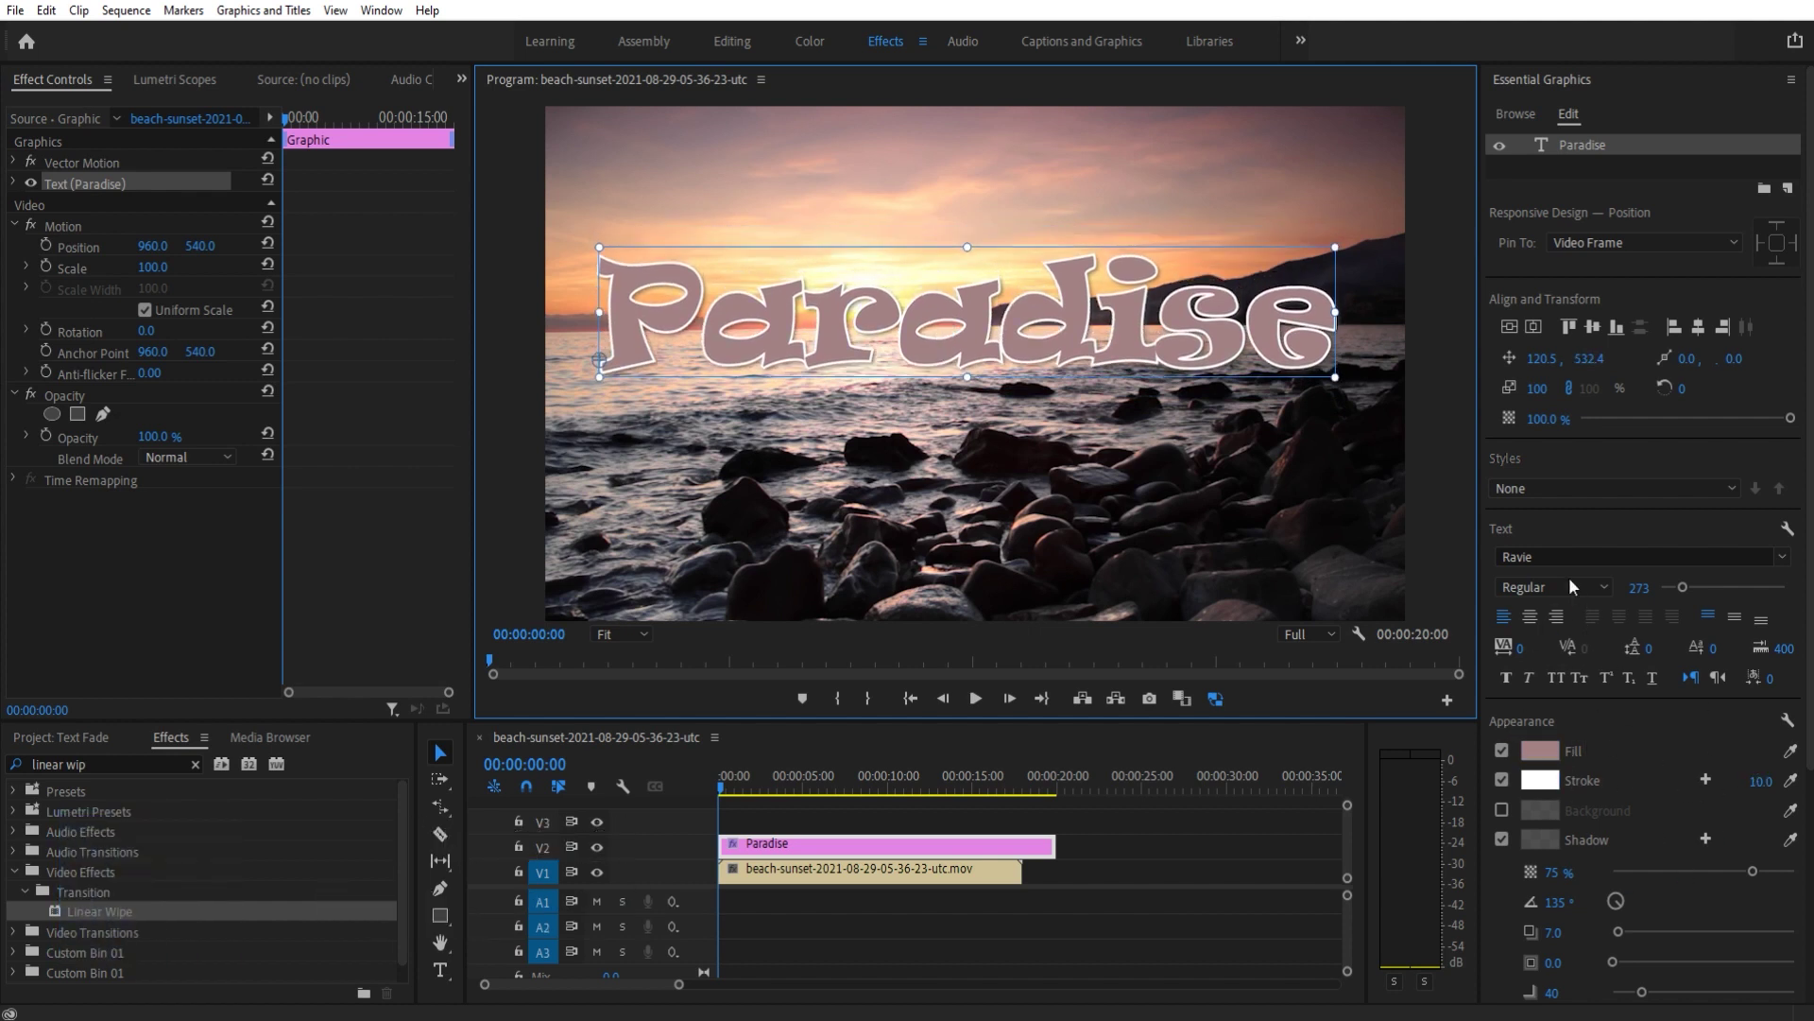
# - Drag Linear Wipe from Video Effects > Transition onto the Paradise clip on V2
pyautogui.click(1068, 875)
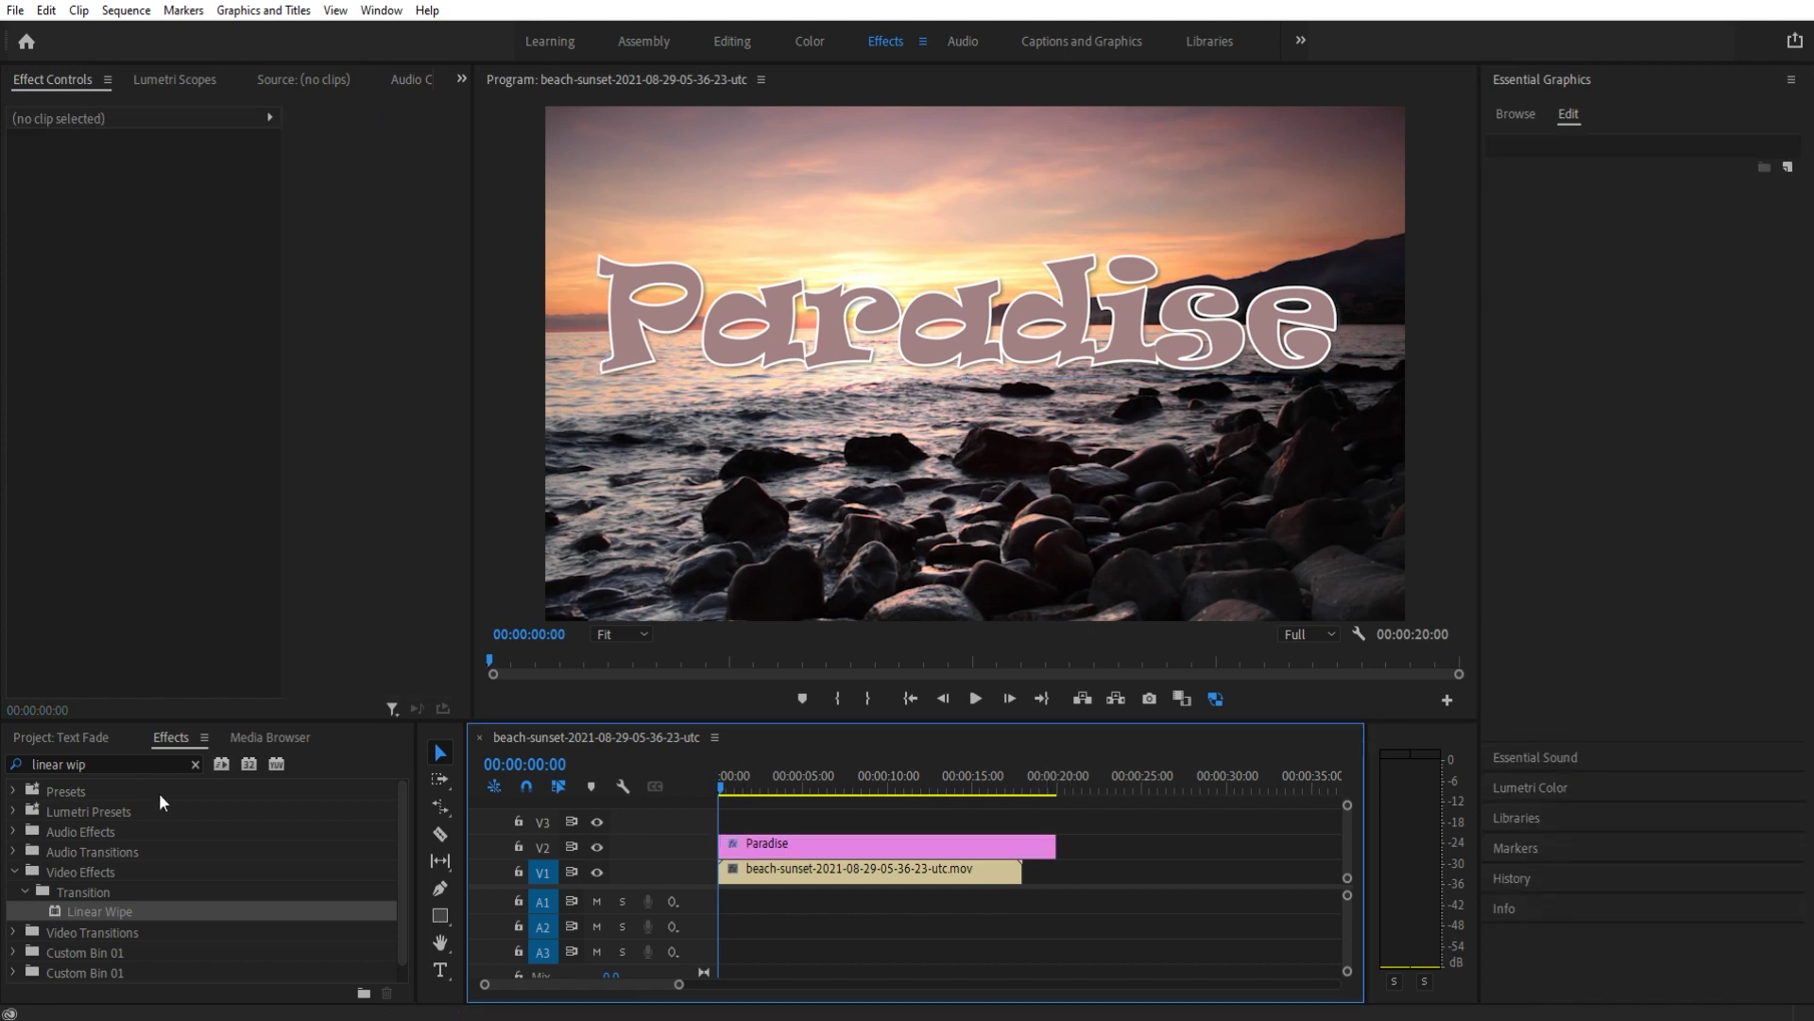
pyautogui.click(64, 875)
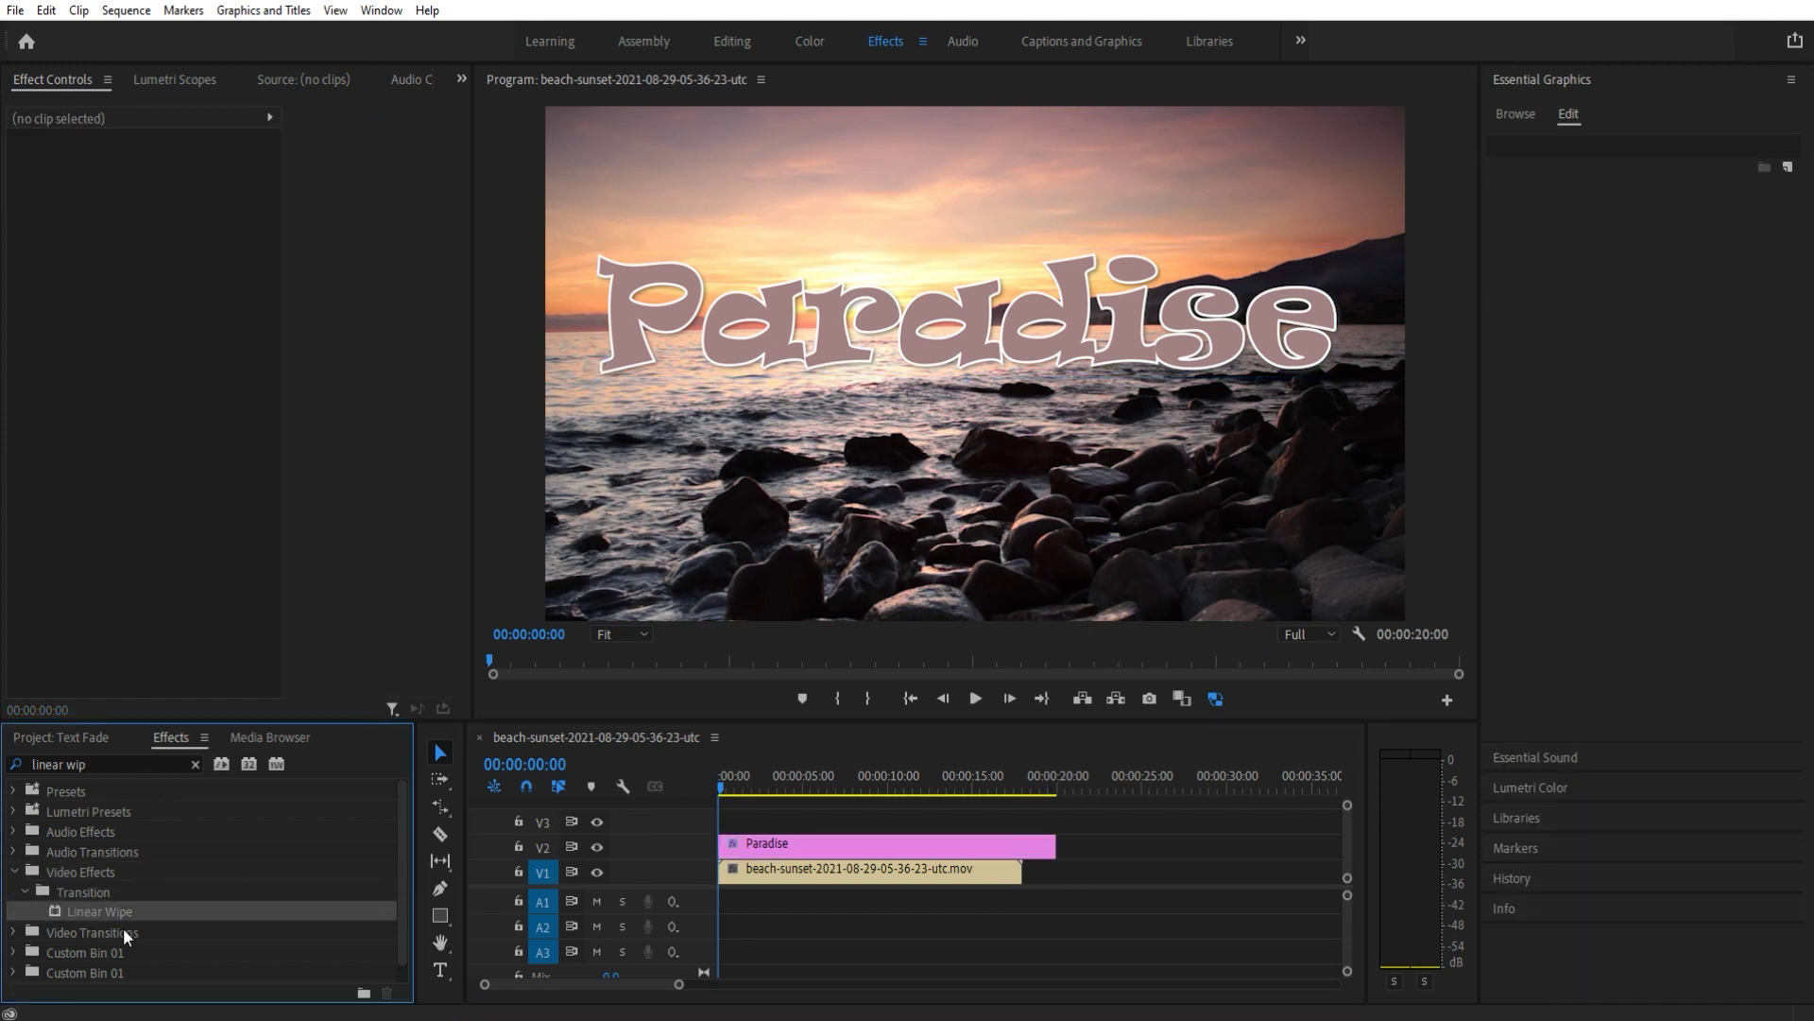
pyautogui.moveTo(88, 915); pyautogui.dragTo(806, 842)
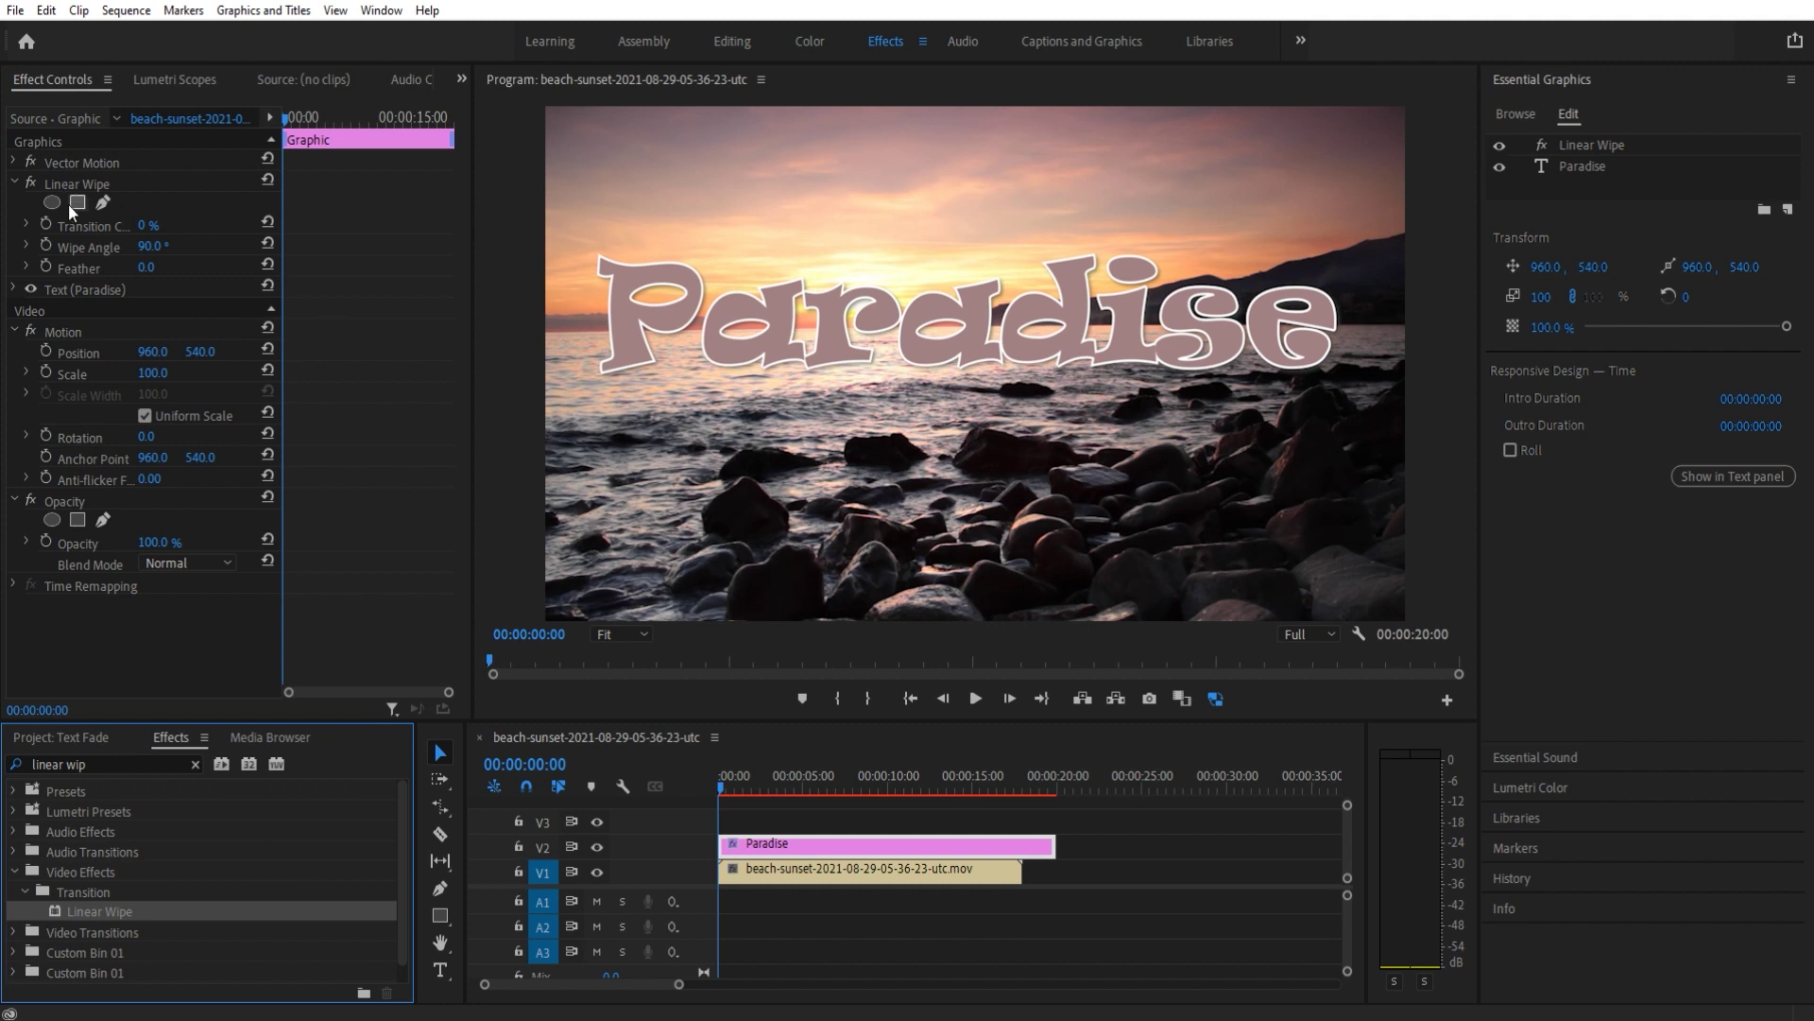
# - Give the Linear Wipe 110 feather and 100% Transition Completion, hiding the title
pyautogui.moveTo(142, 226); pyautogui.dragTo(267, 266)
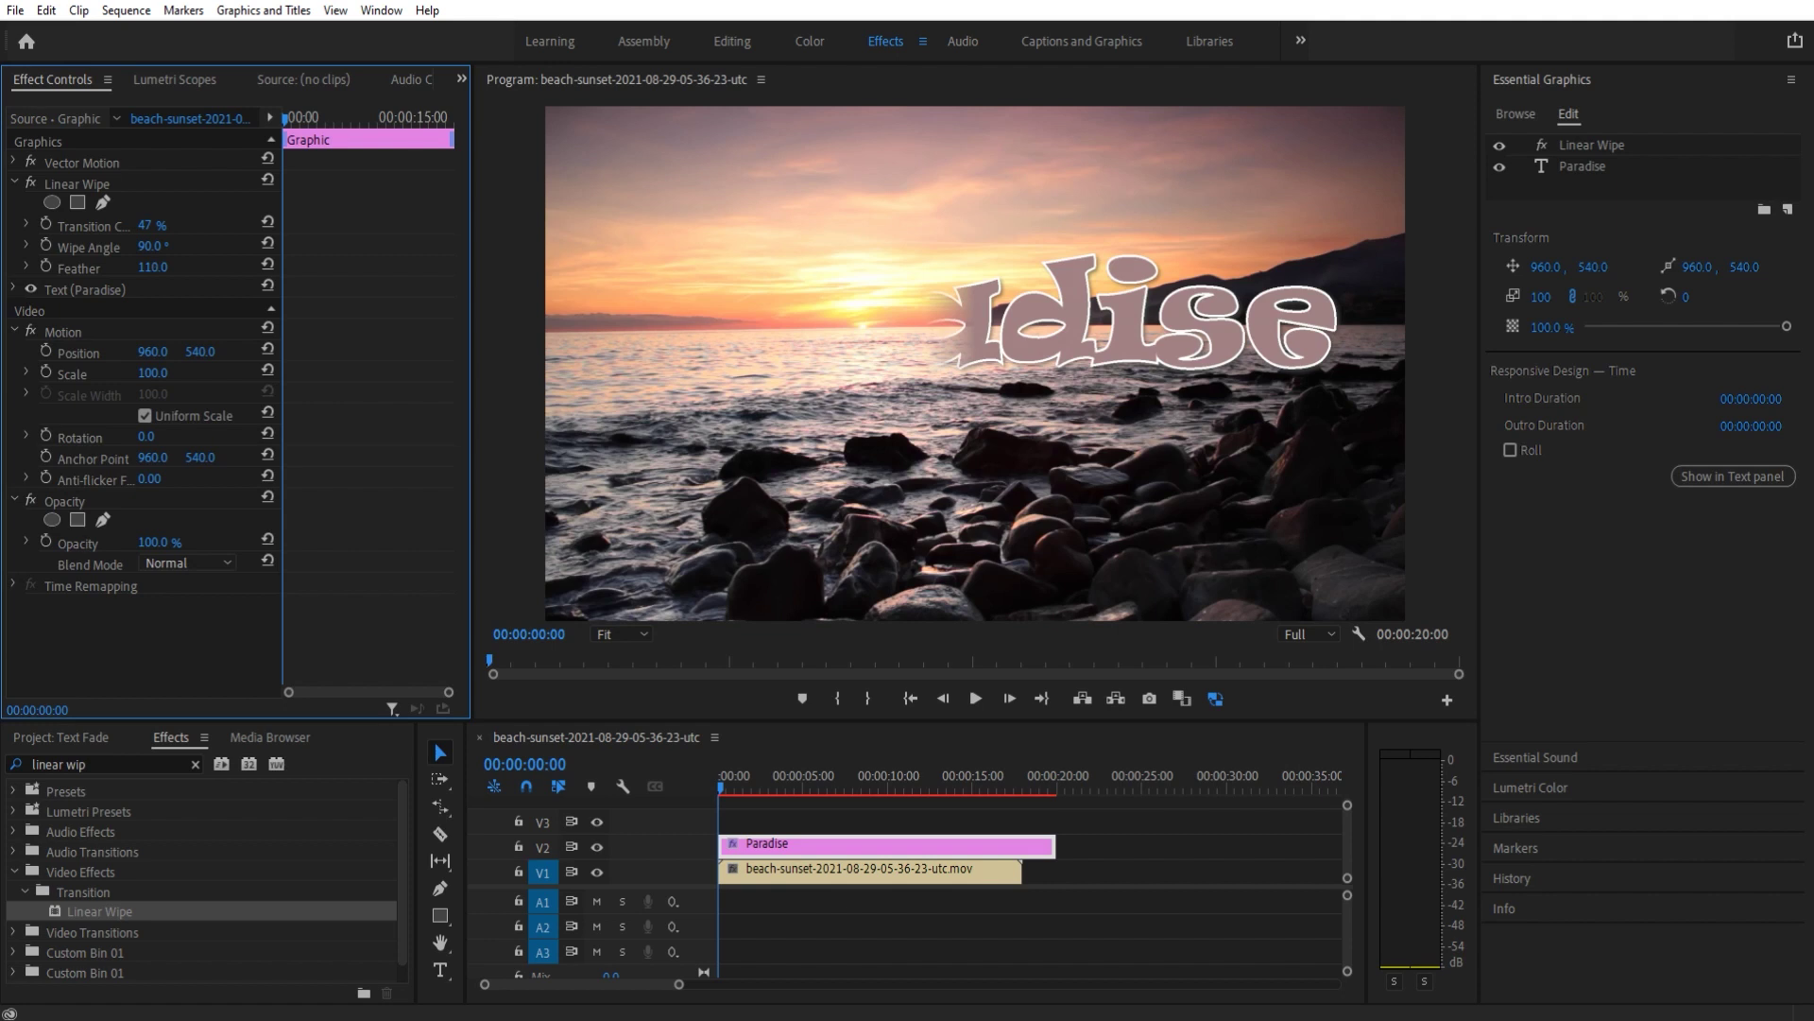
pyautogui.moveTo(149, 226); pyautogui.dragTo(101, 226)
pyautogui.click(148, 228)
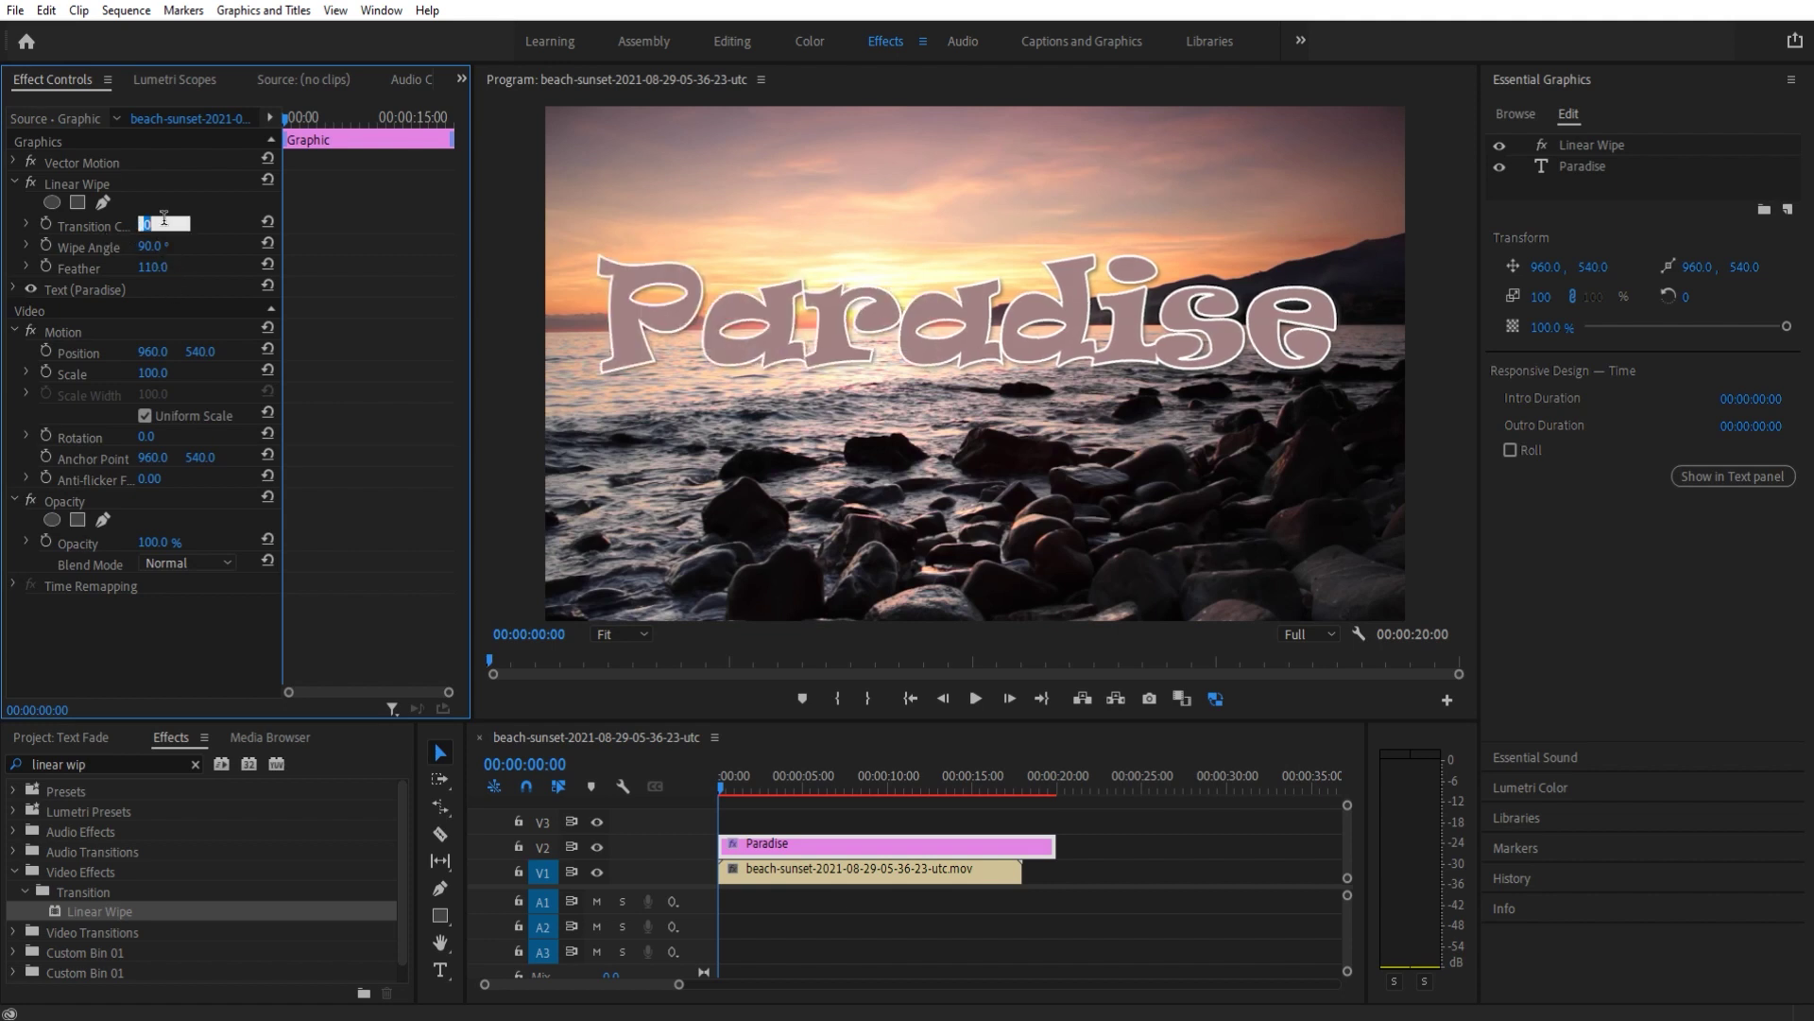
pyautogui.write('100')
pyautogui.press('Return')
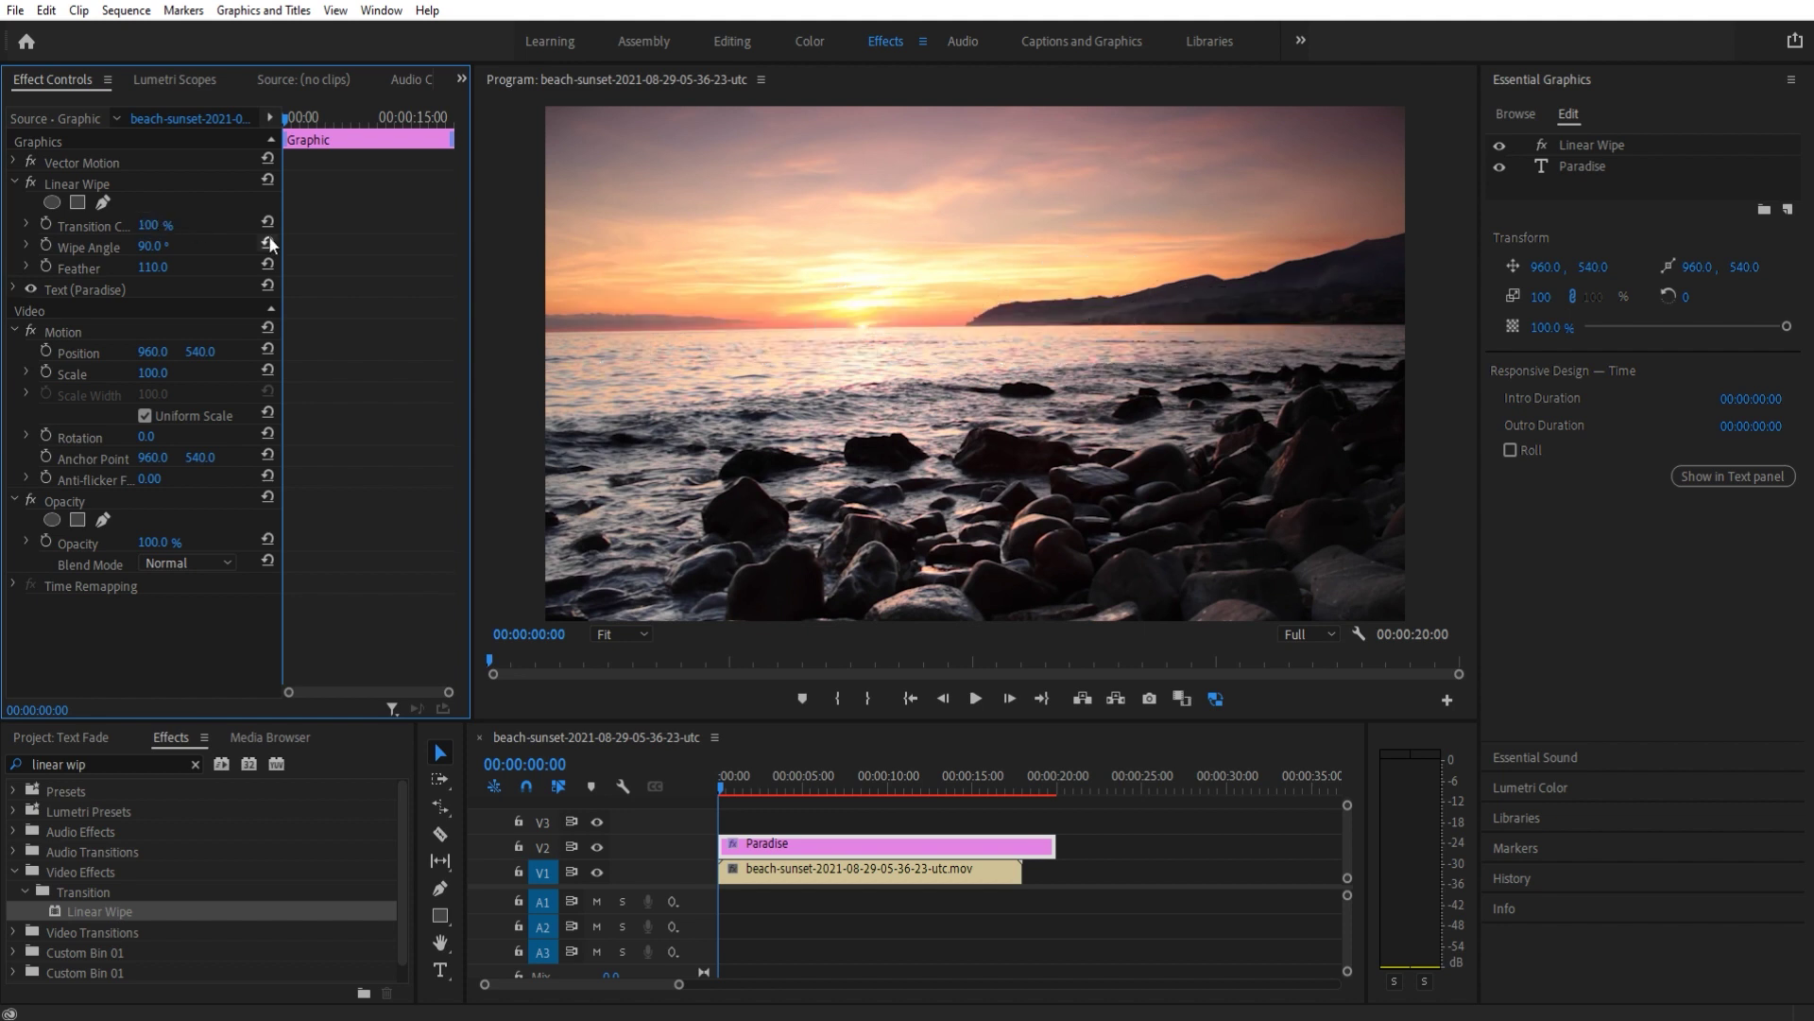
# - Keyframe Transition Completion at 100% at the start and 0% at 00:00:01:10
pyautogui.click(45, 223)
pyautogui.click(1011, 703)
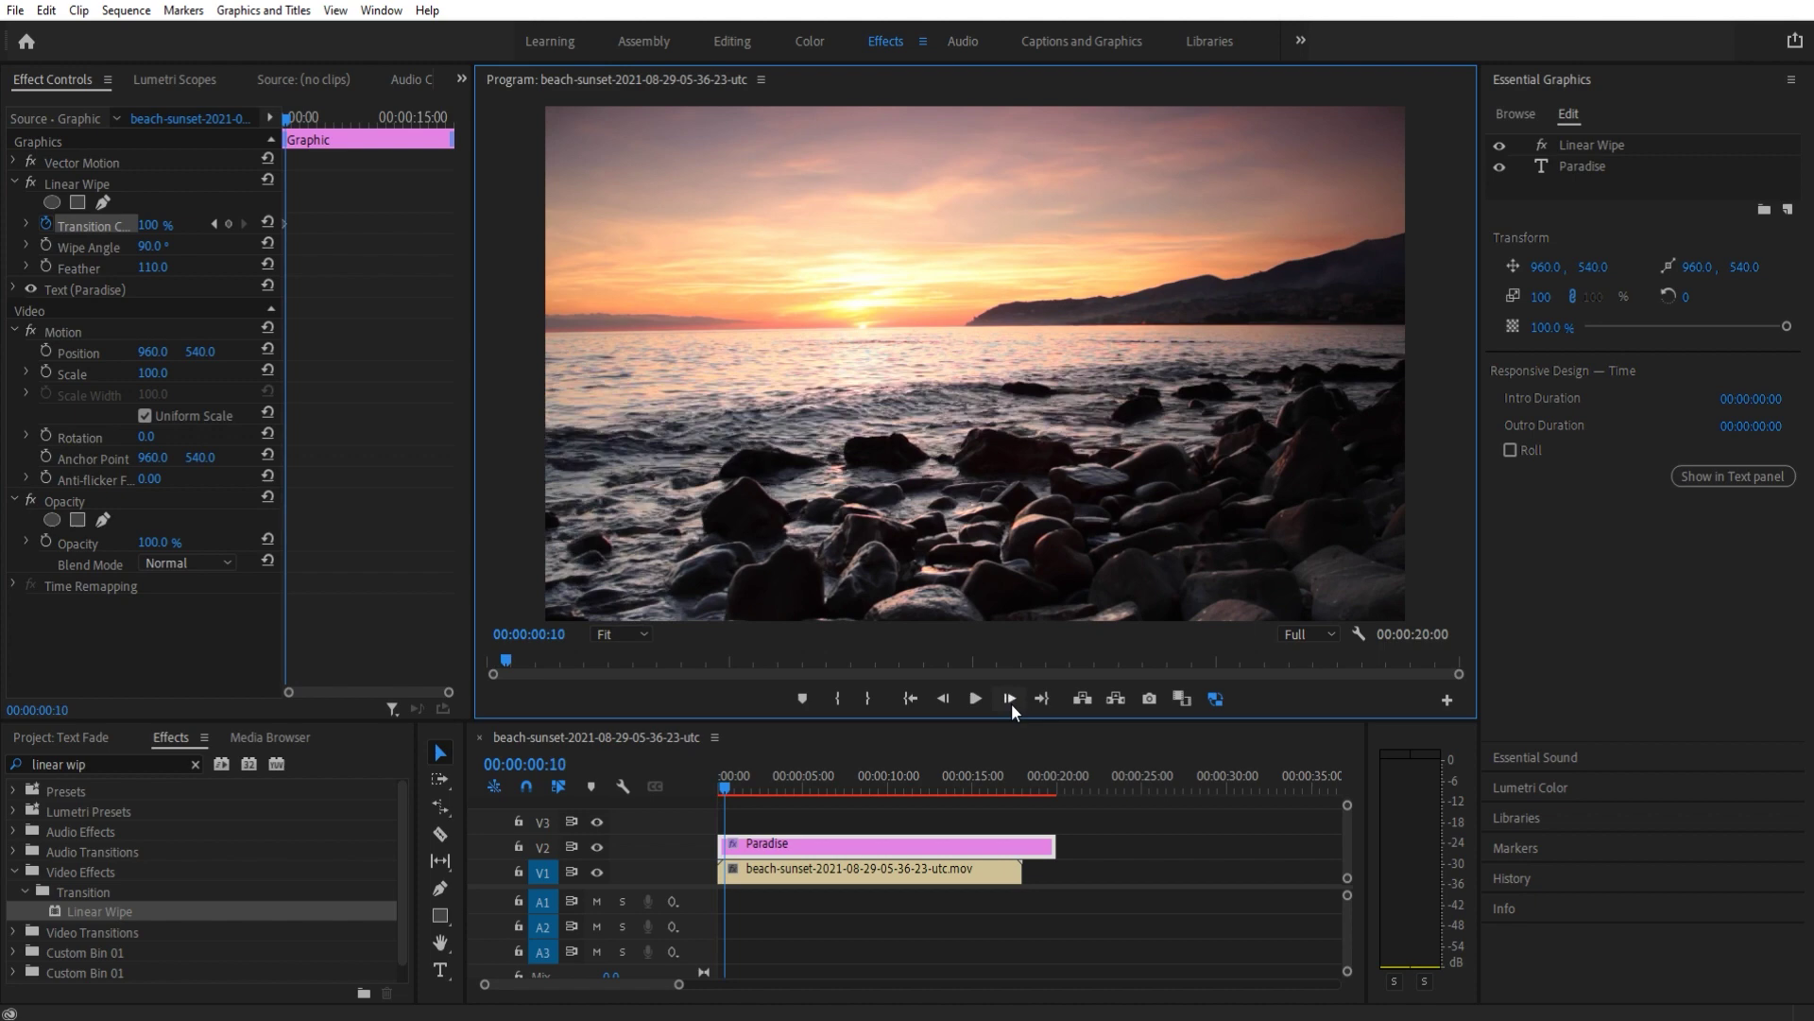
pyautogui.moveTo(1011, 703); pyautogui.dragTo(1011, 703)
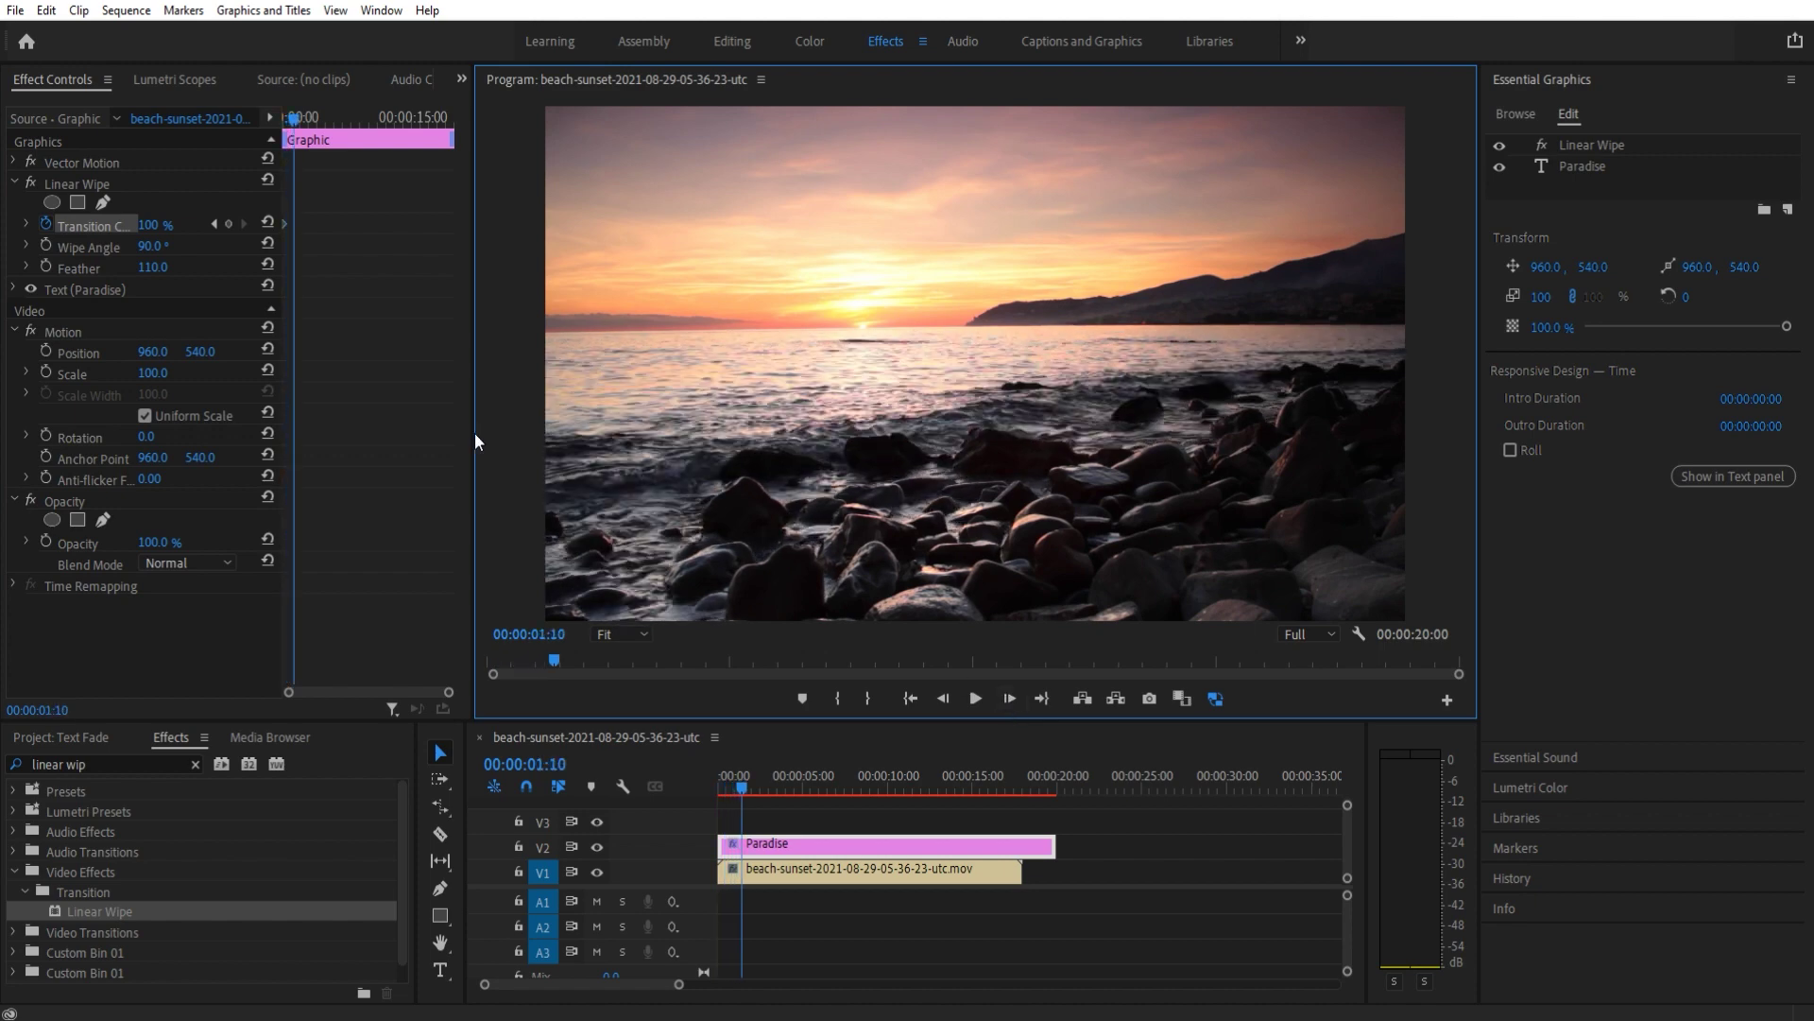
pyautogui.click(162, 224)
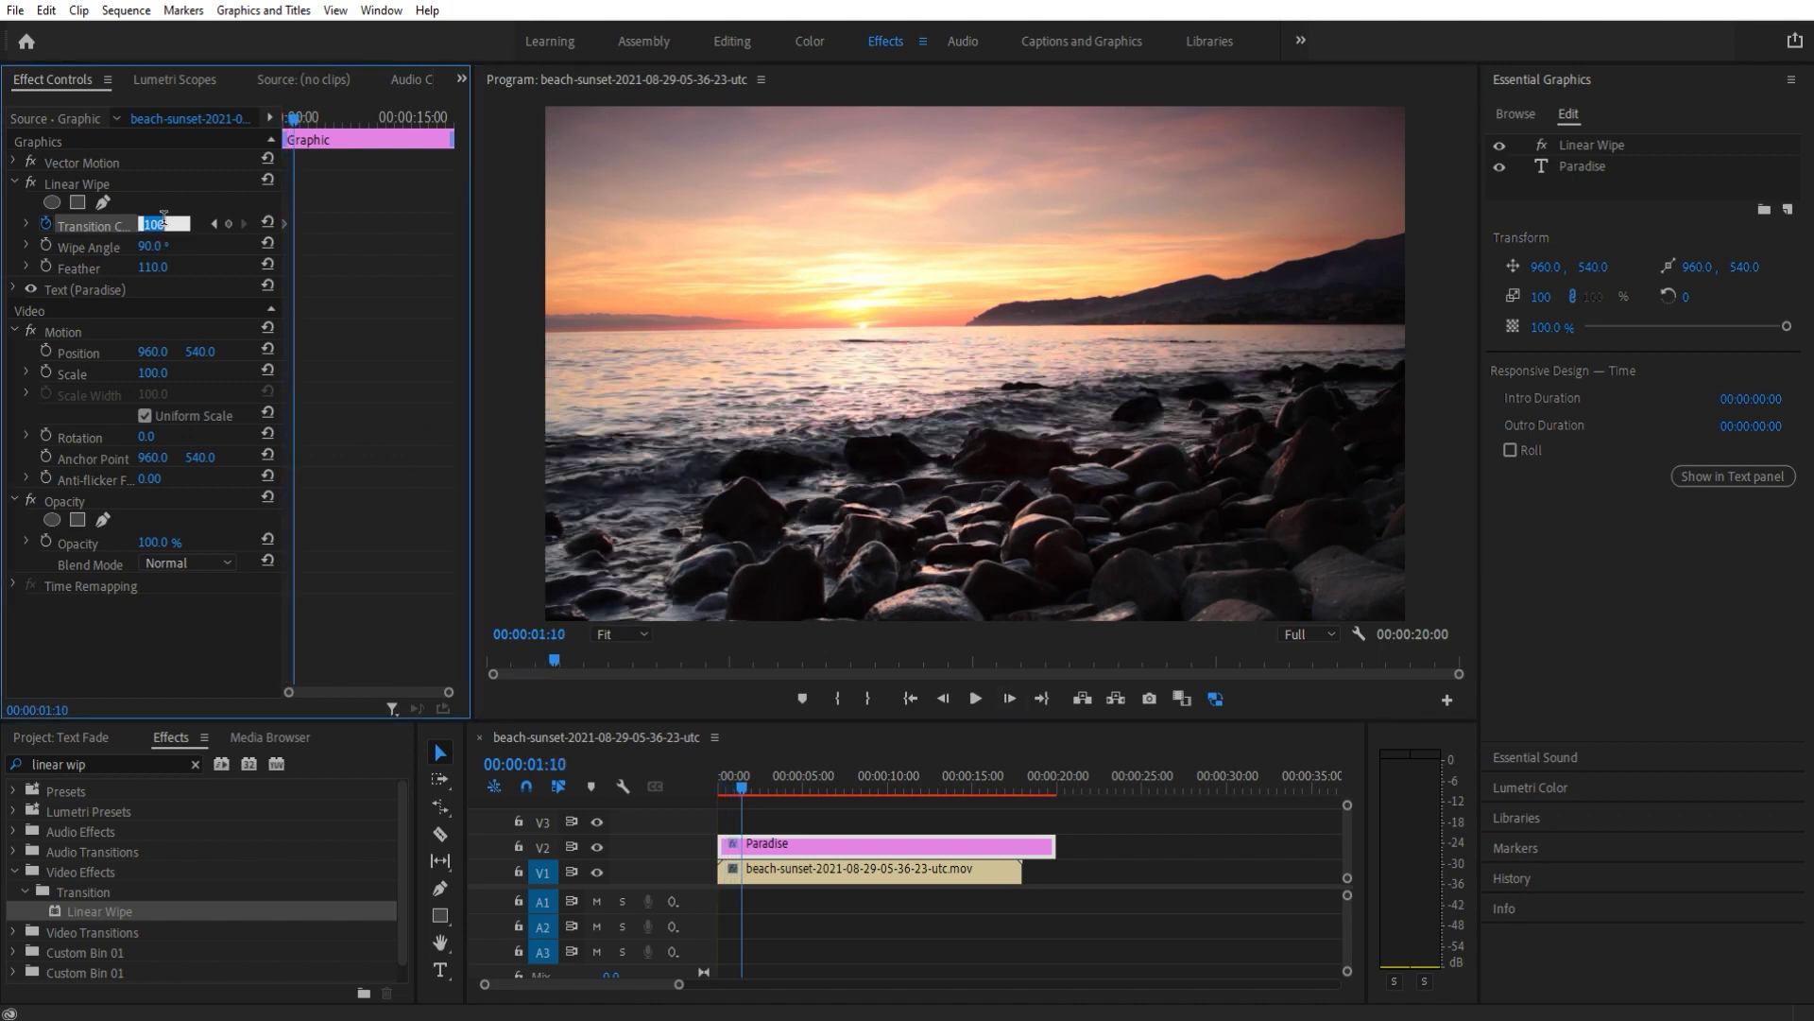
pyautogui.write('0')
pyautogui.press('Return')
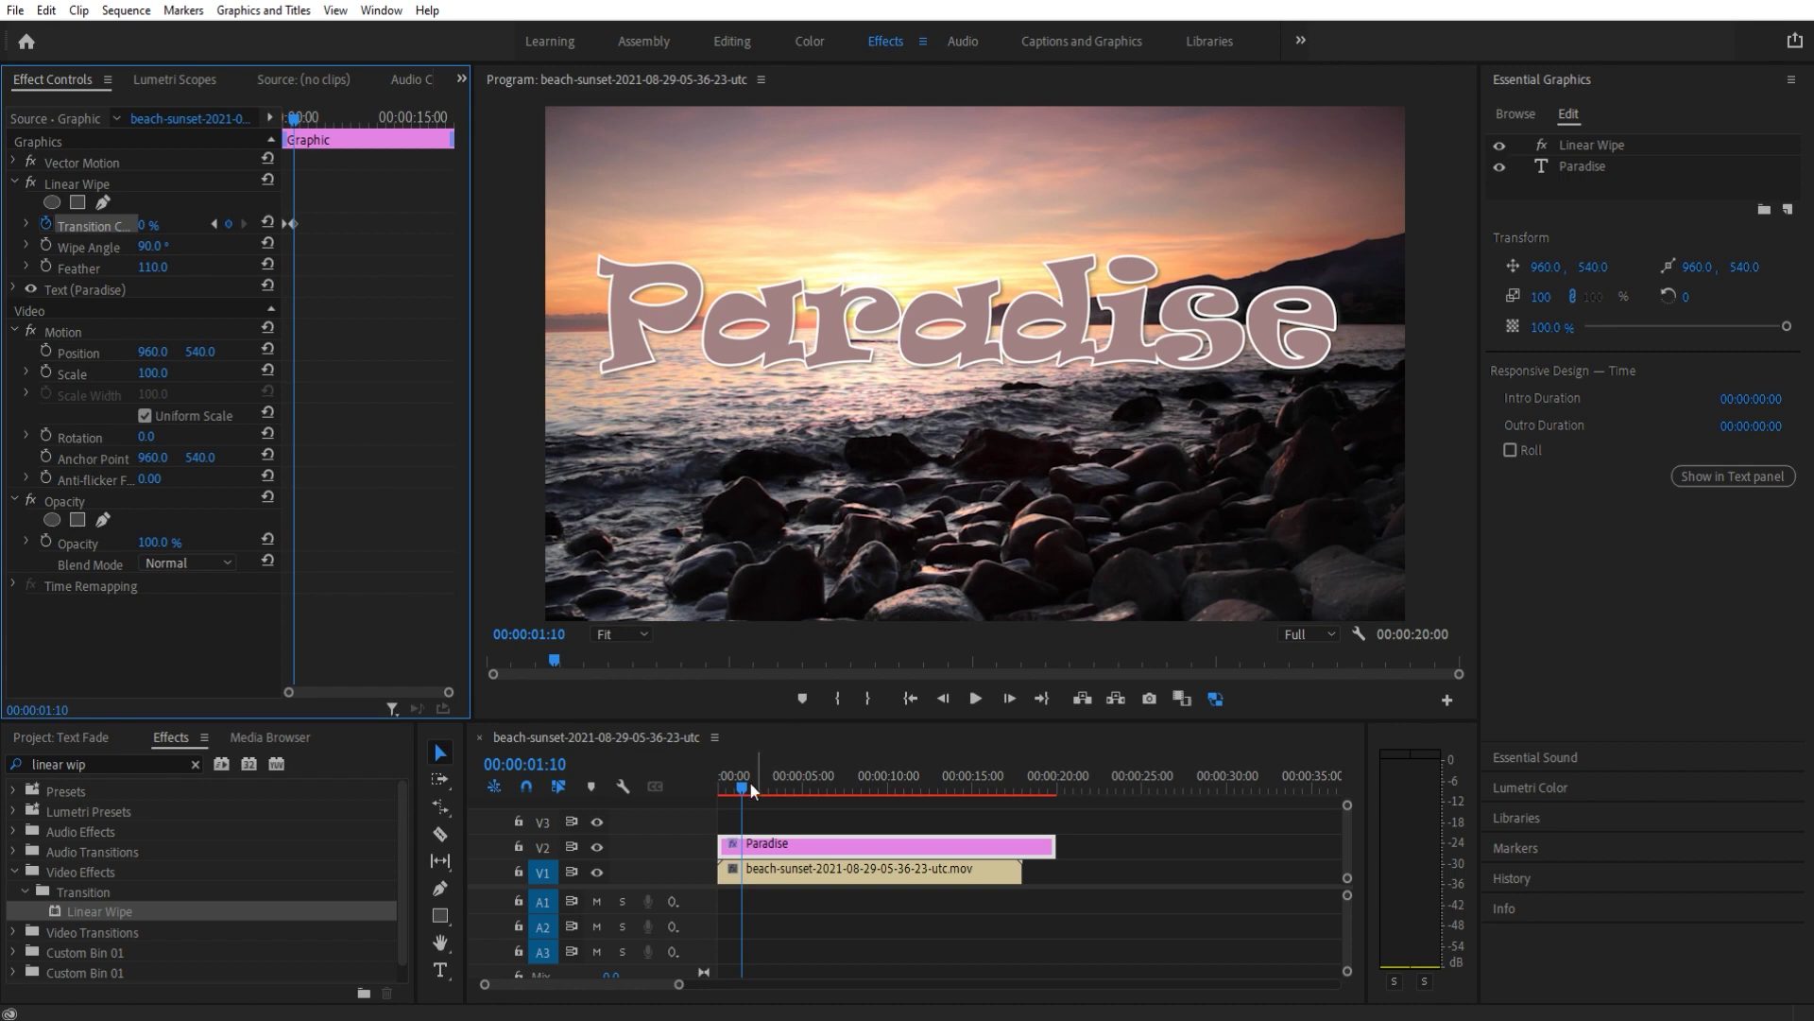
# - Preview the Paradise title wiping in from the sequence start
pyautogui.moveTo(752, 790); pyautogui.dragTo(709, 787)
pyautogui.press('space')
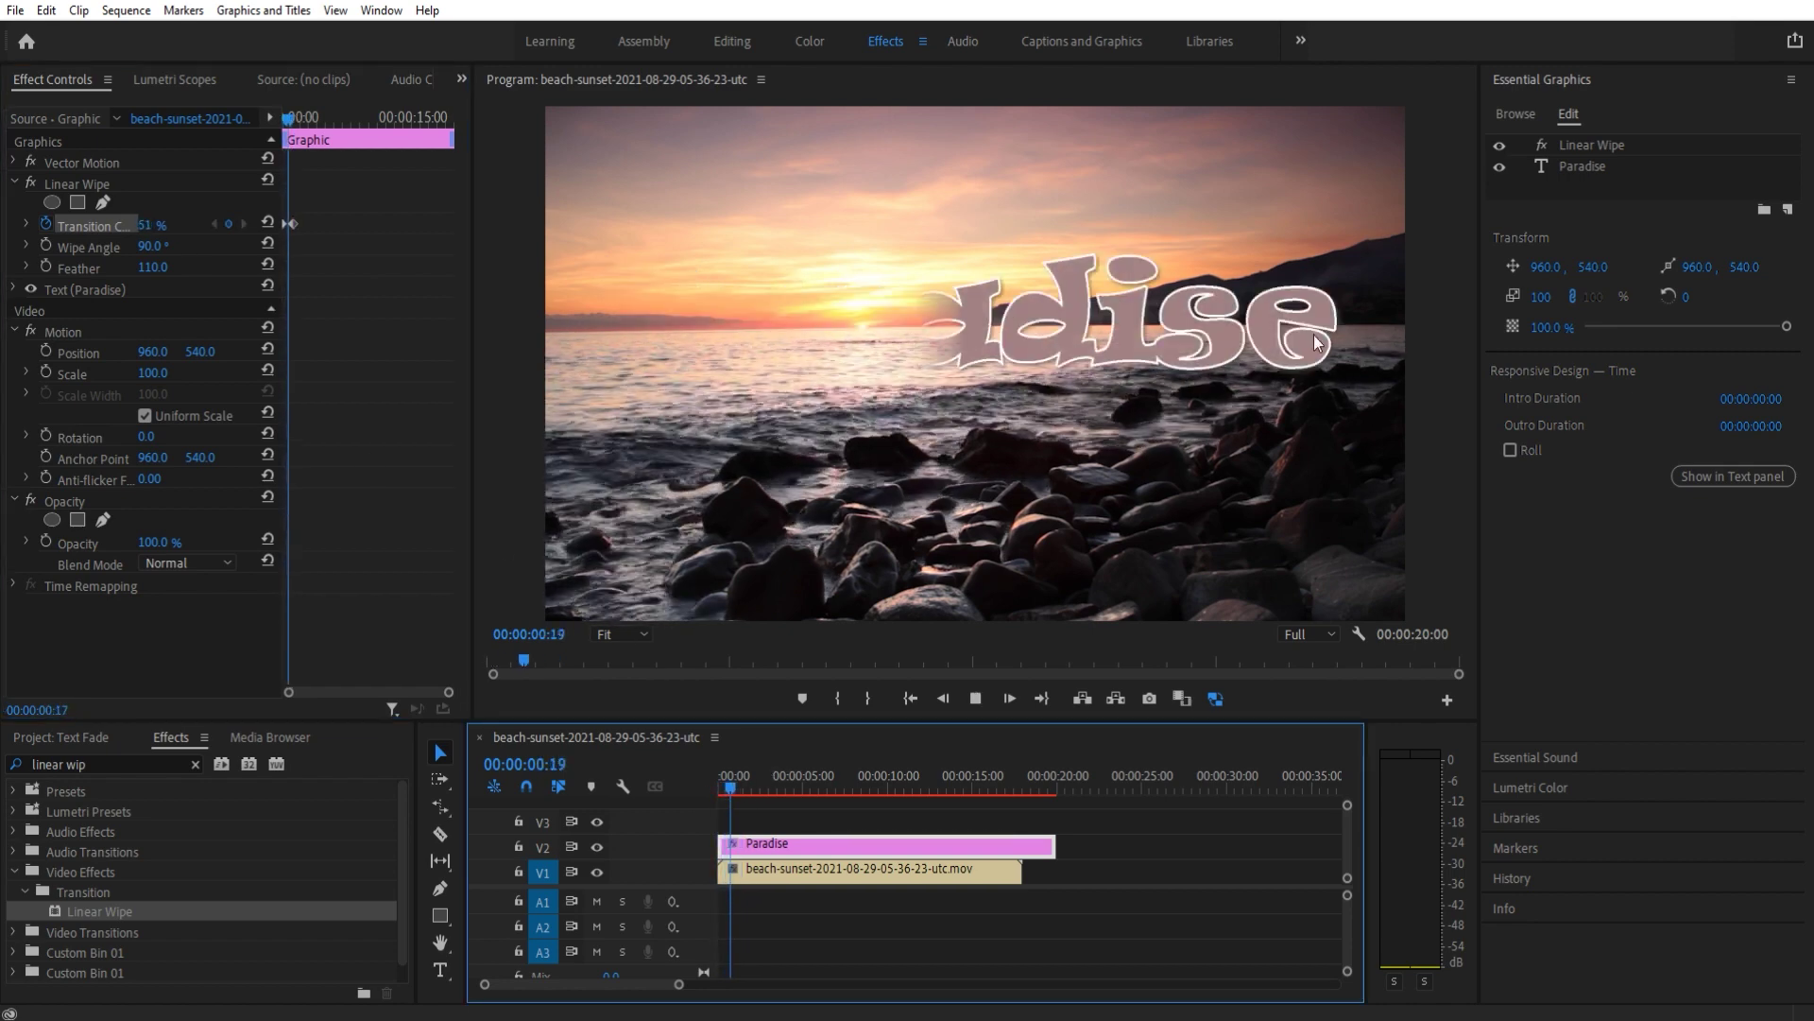
pyautogui.press('space')
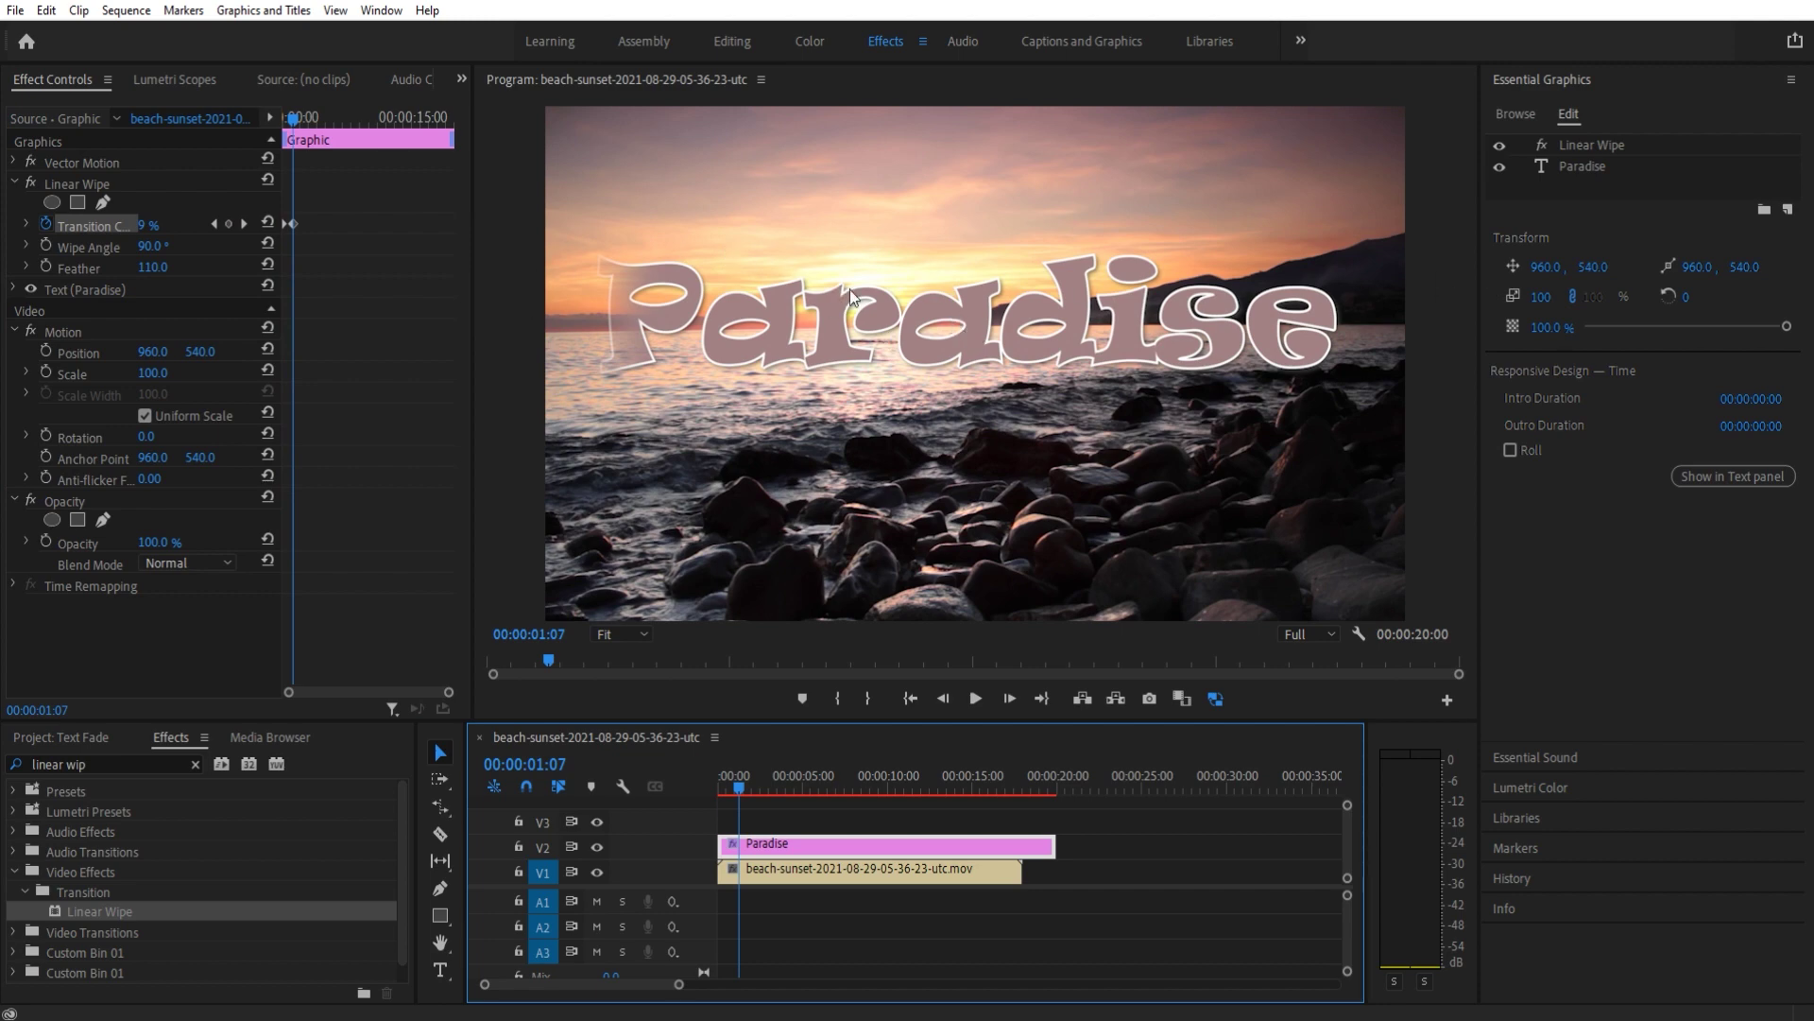
pyautogui.press('space')
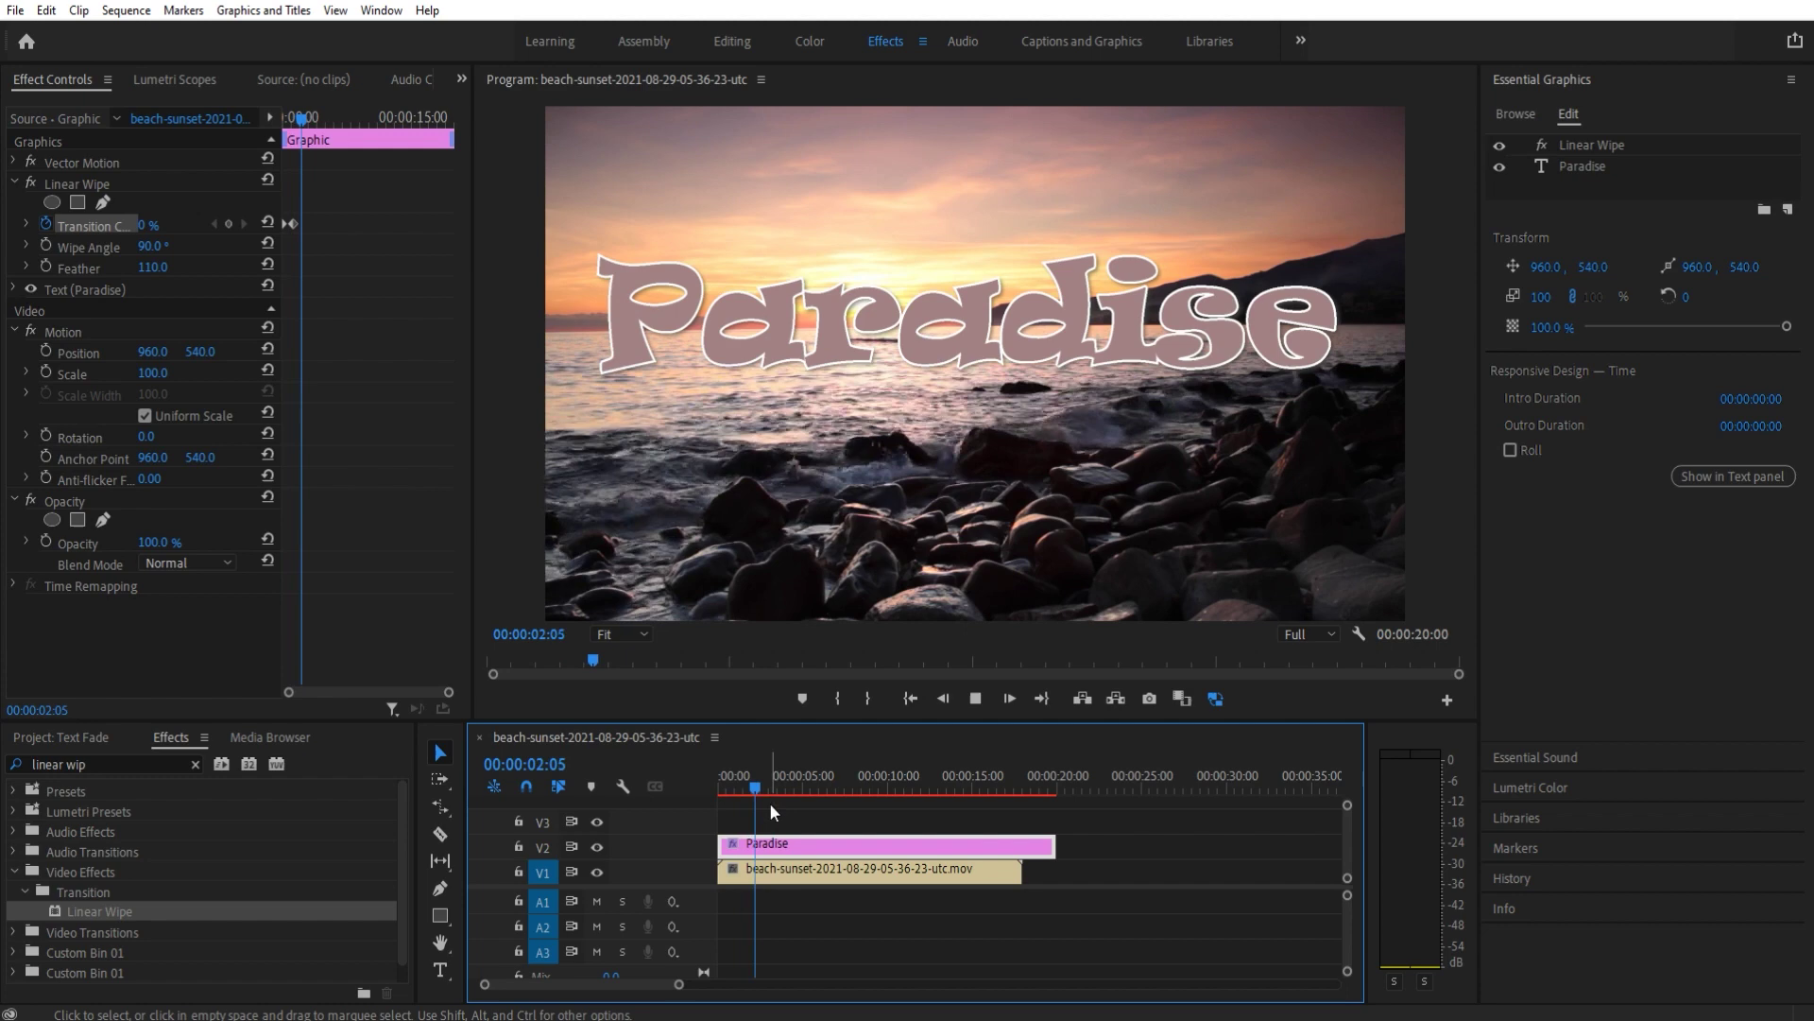
# - Change the Wipe Angle to 270° and play back the left-to-right reveal
pyautogui.moveTo(764, 784); pyautogui.dragTo(724, 782)
pyautogui.click(152, 246)
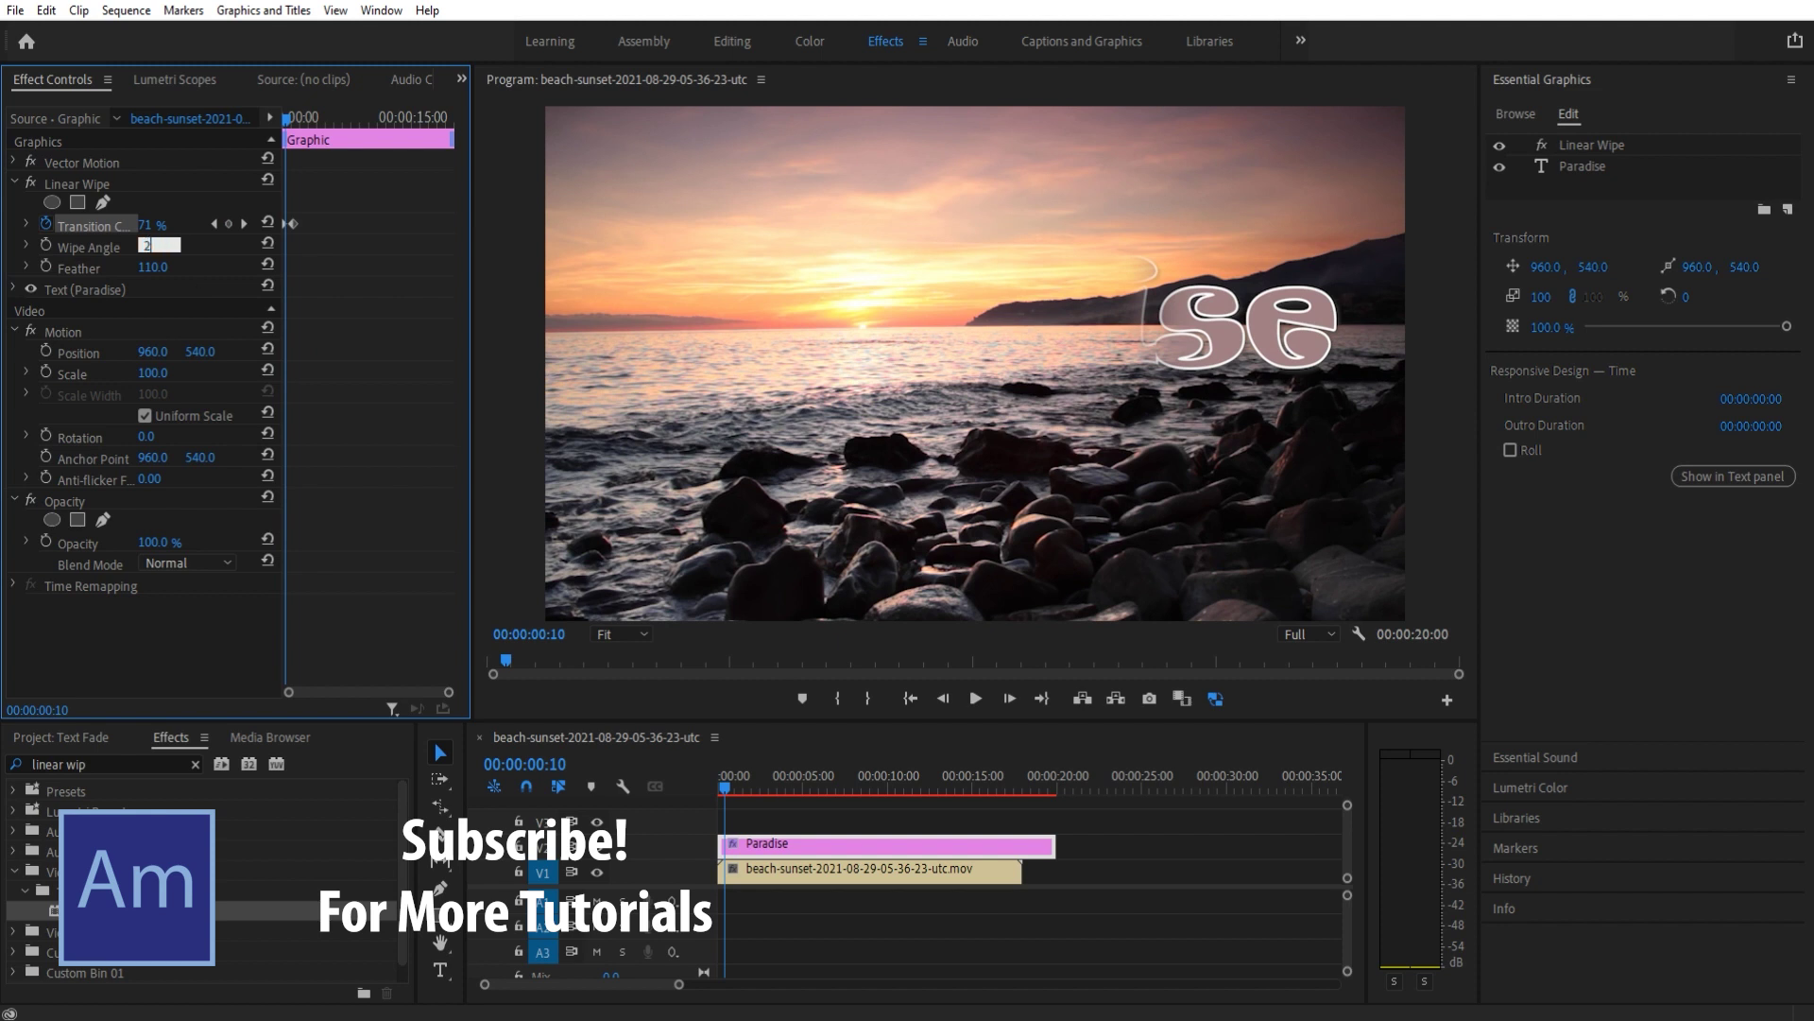
pyautogui.write('270')
pyautogui.press('Return')
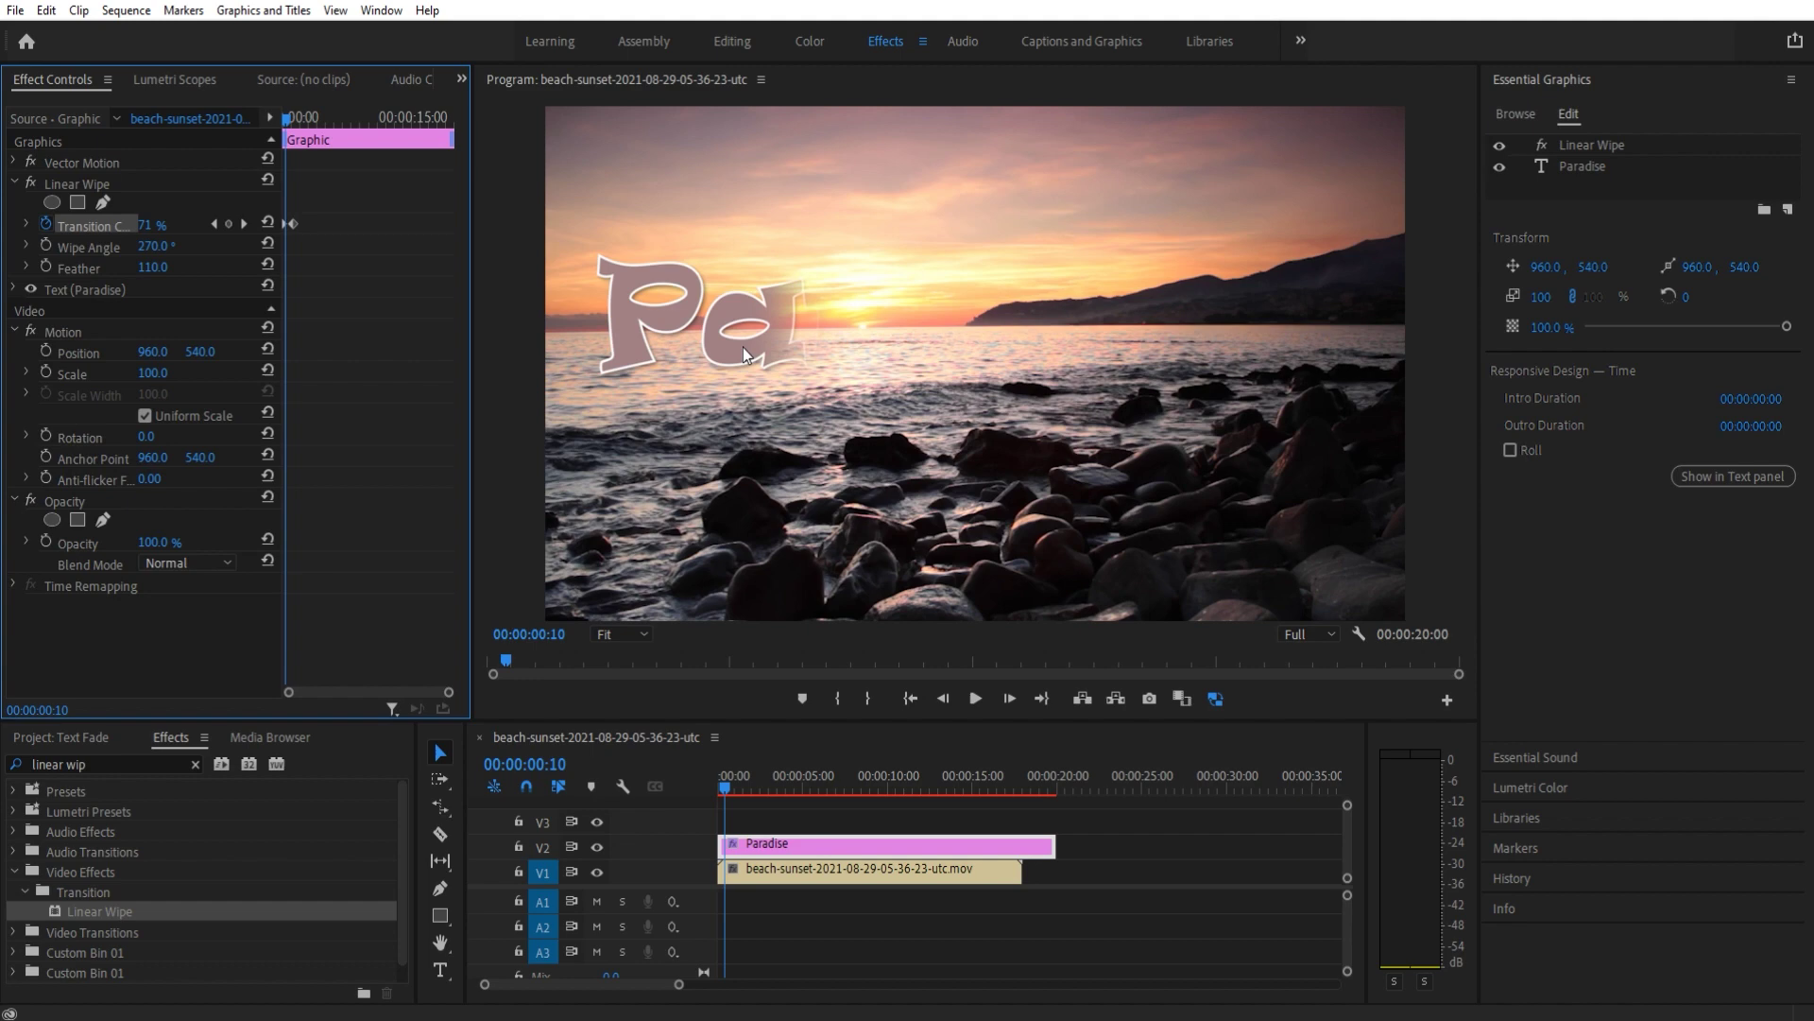
pyautogui.press('space')
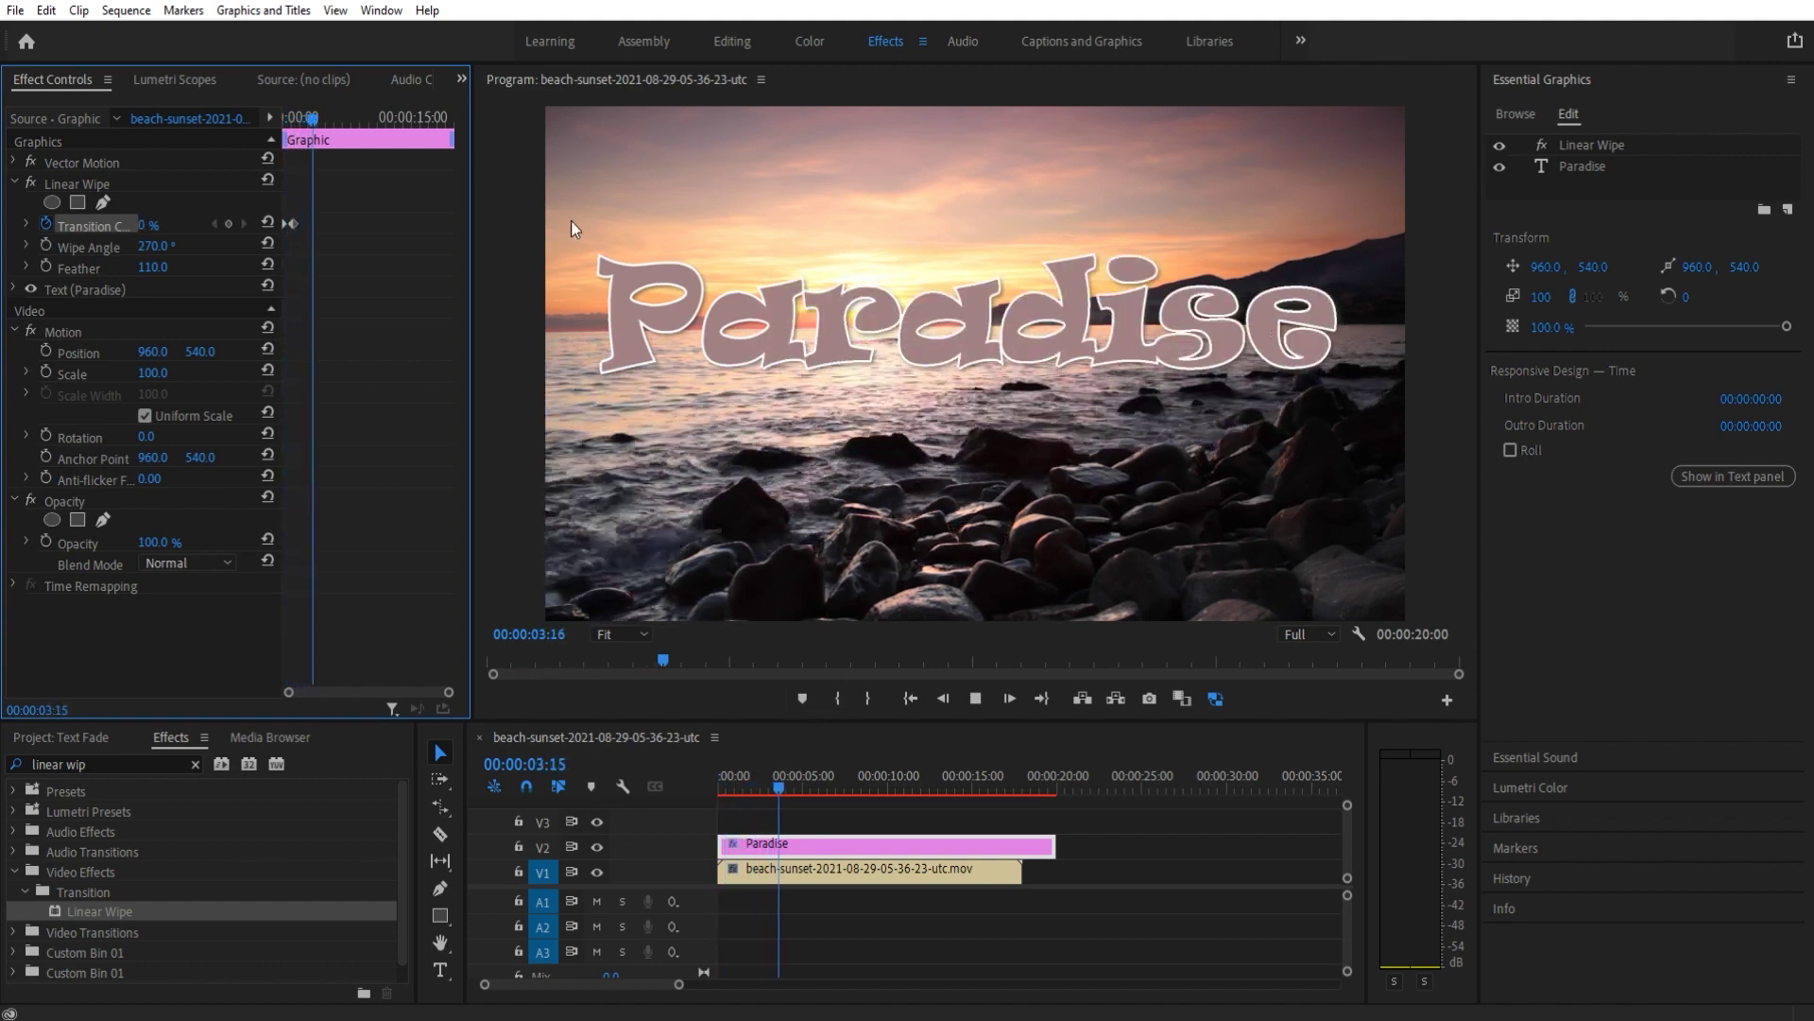
pyautogui.press('space')
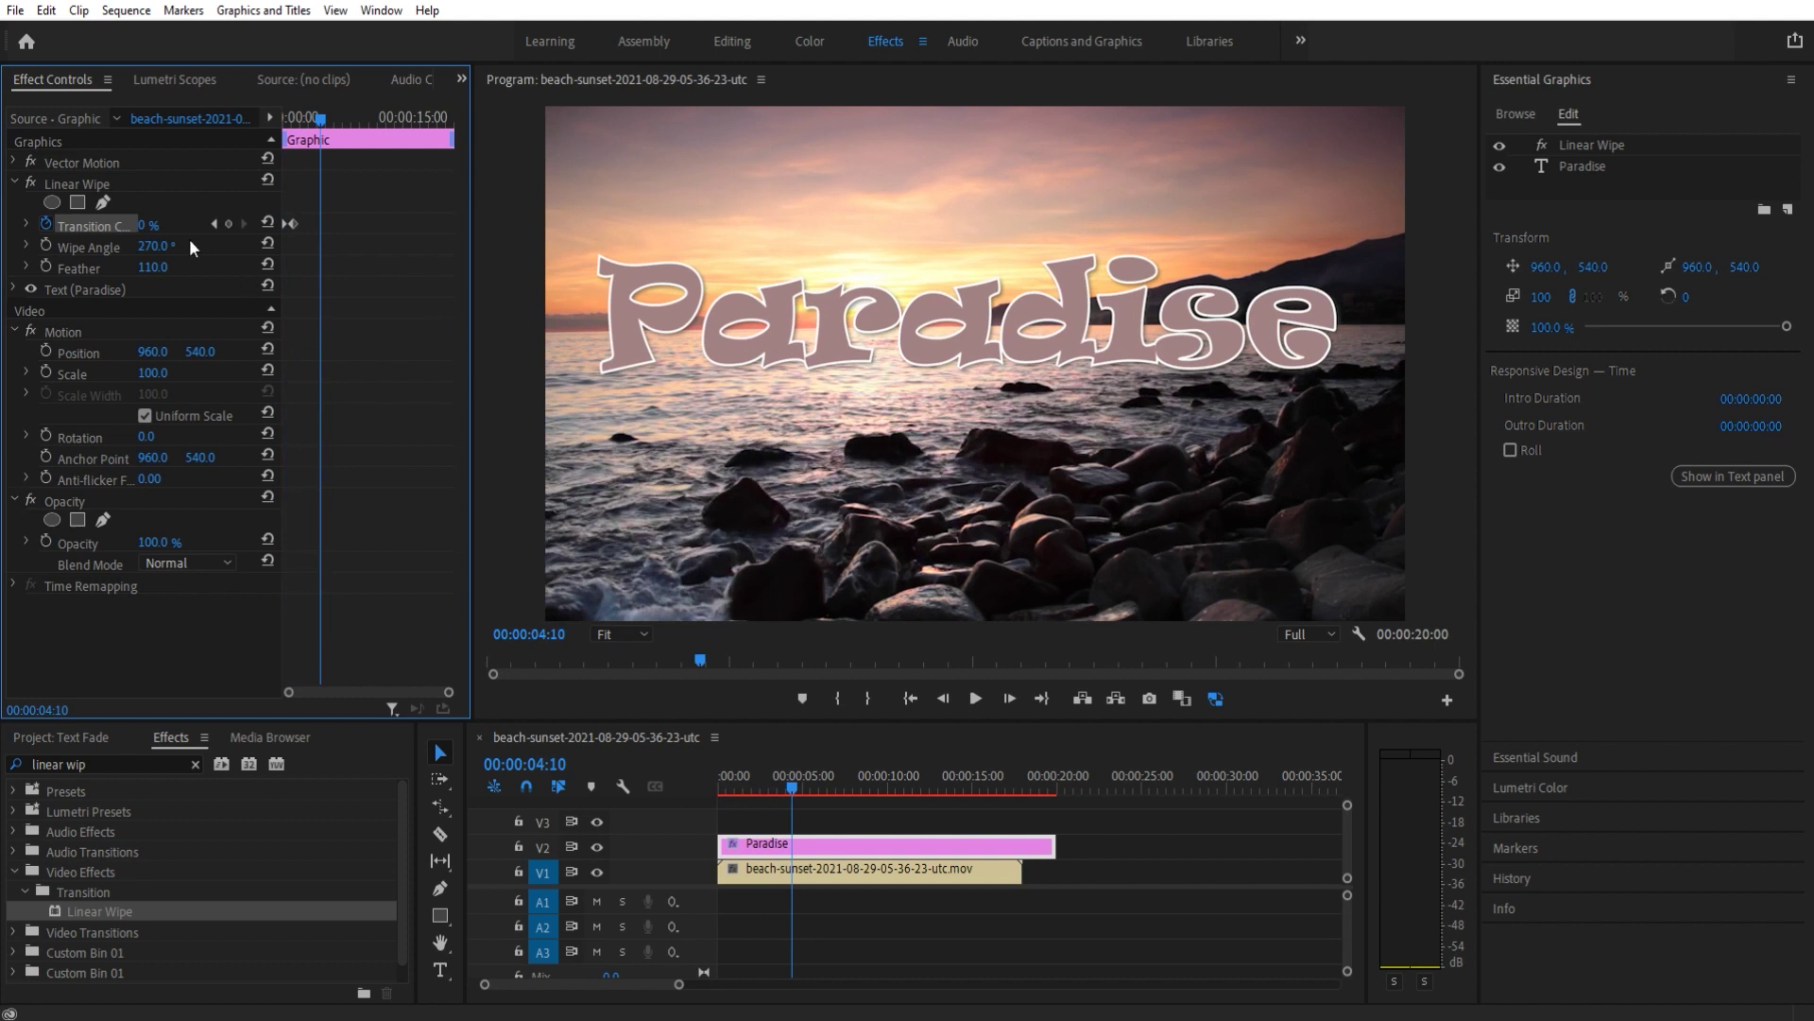
# - Add a 0% Transition Completion hold keyframe at 00:00:08:01
pyautogui.moveTo(149, 225); pyautogui.dragTo(180, 225)
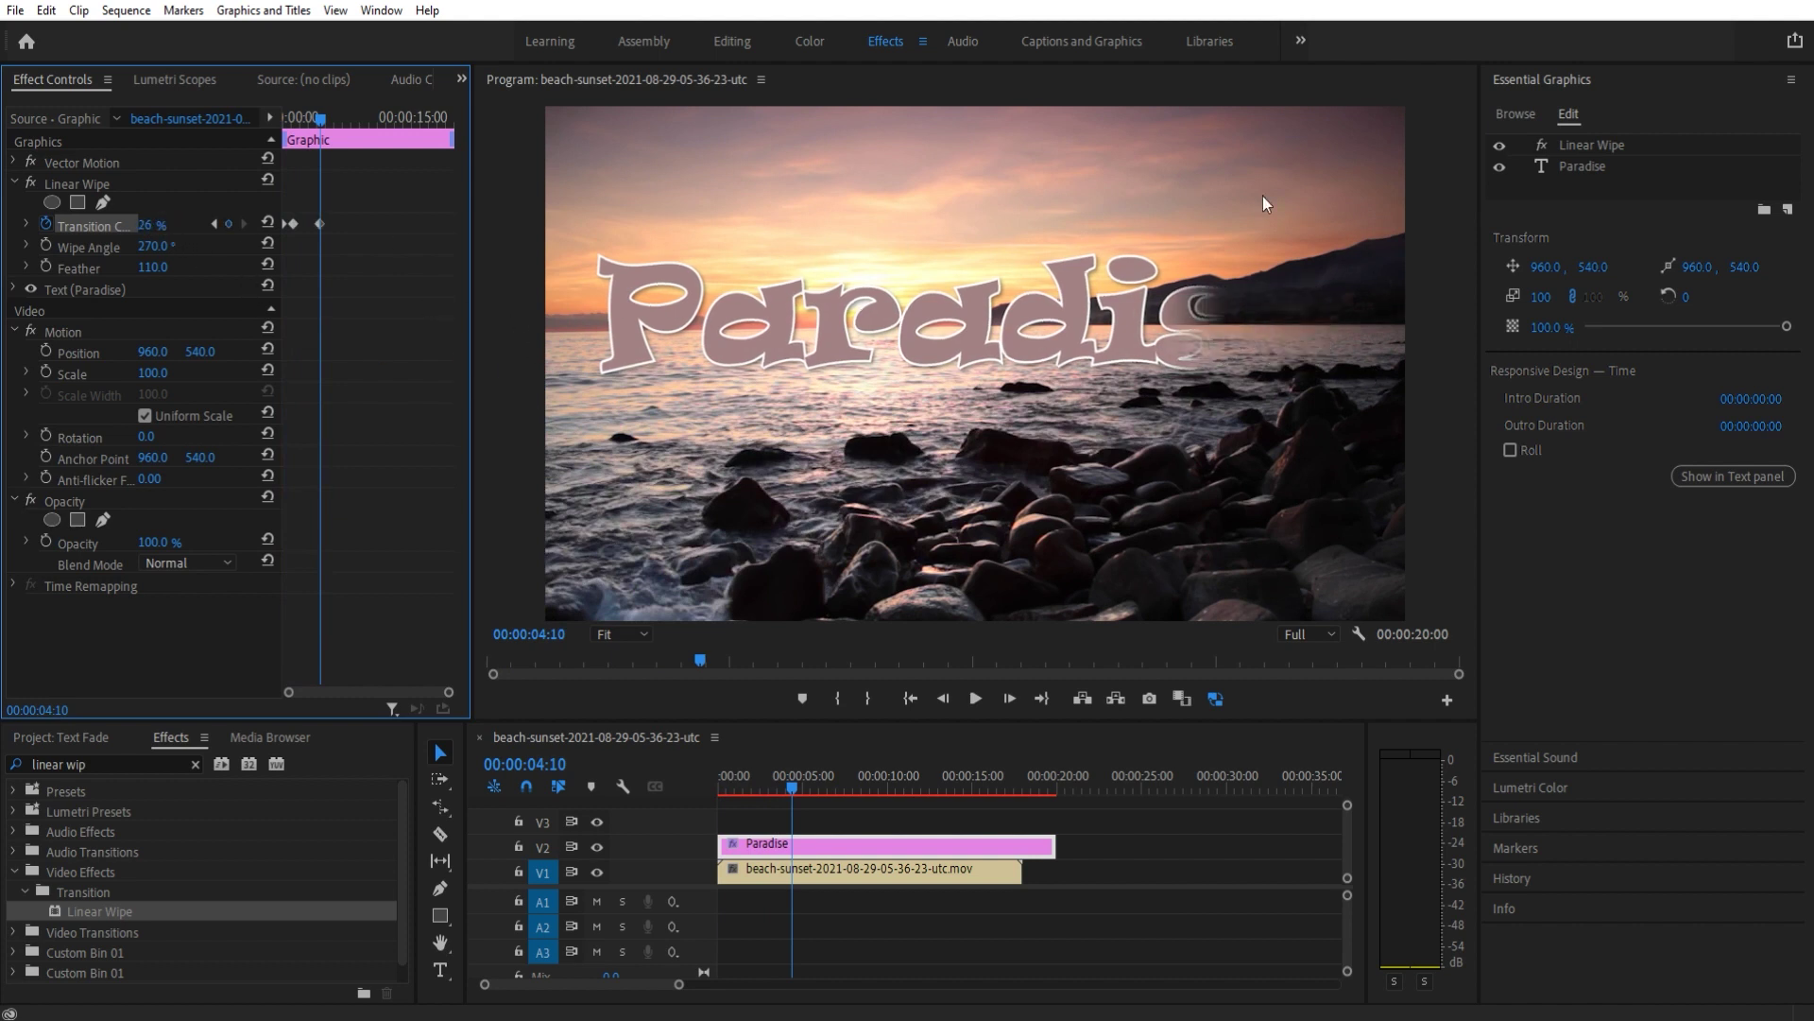
pyautogui.hotkey('ctrl', 'z')
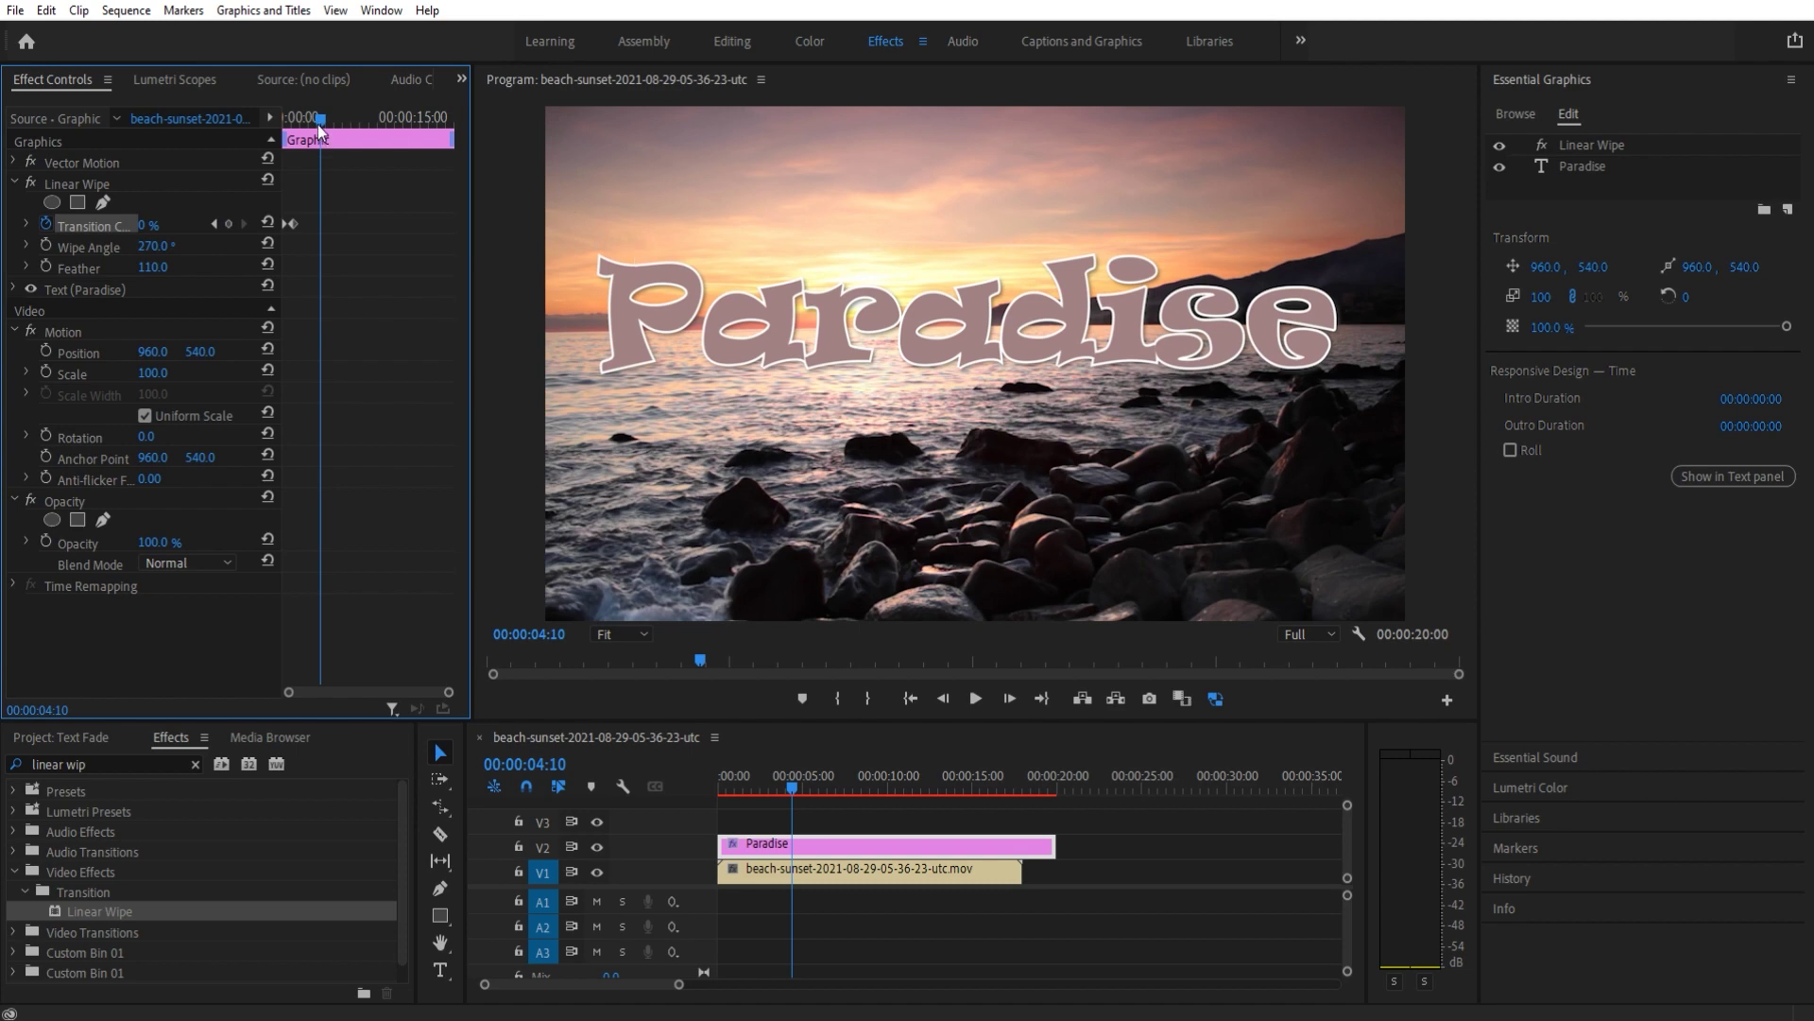
pyautogui.moveTo(301, 118); pyautogui.dragTo(351, 117)
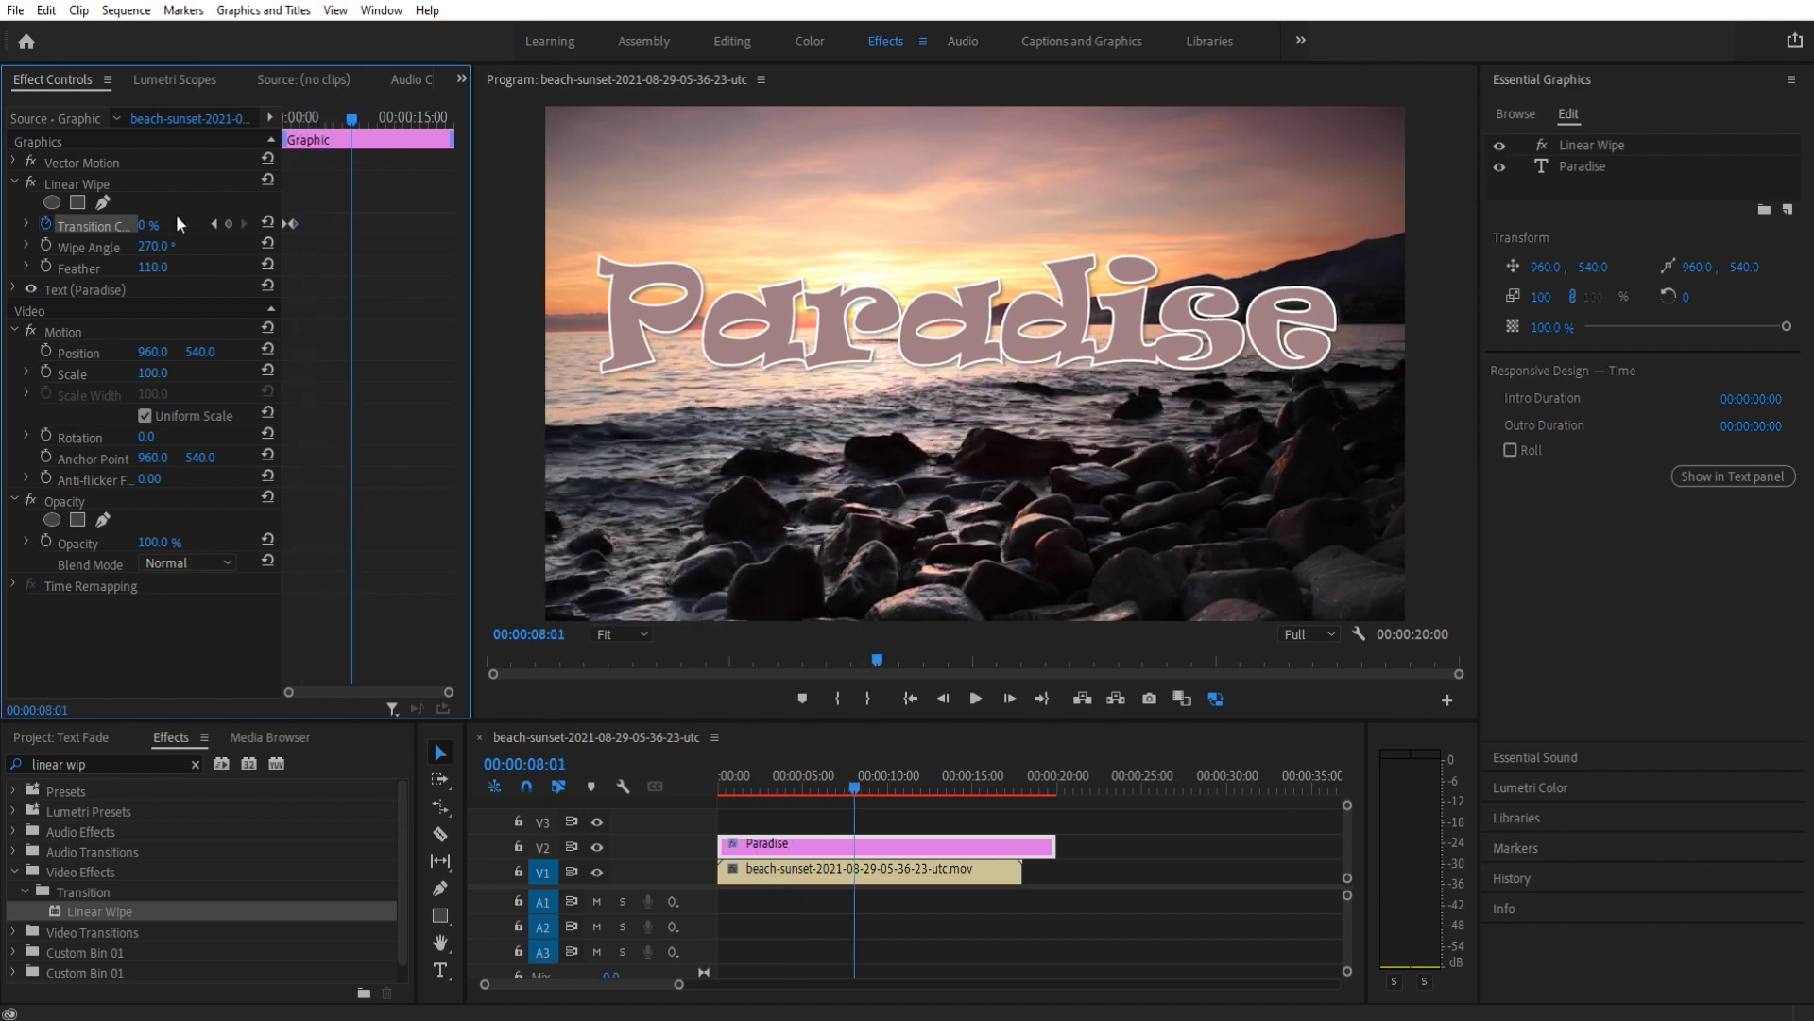
pyautogui.click(228, 224)
# - Set Transition Completion to 100% at 00:00:09:01 and check the wipe-out
pyautogui.click(975, 698)
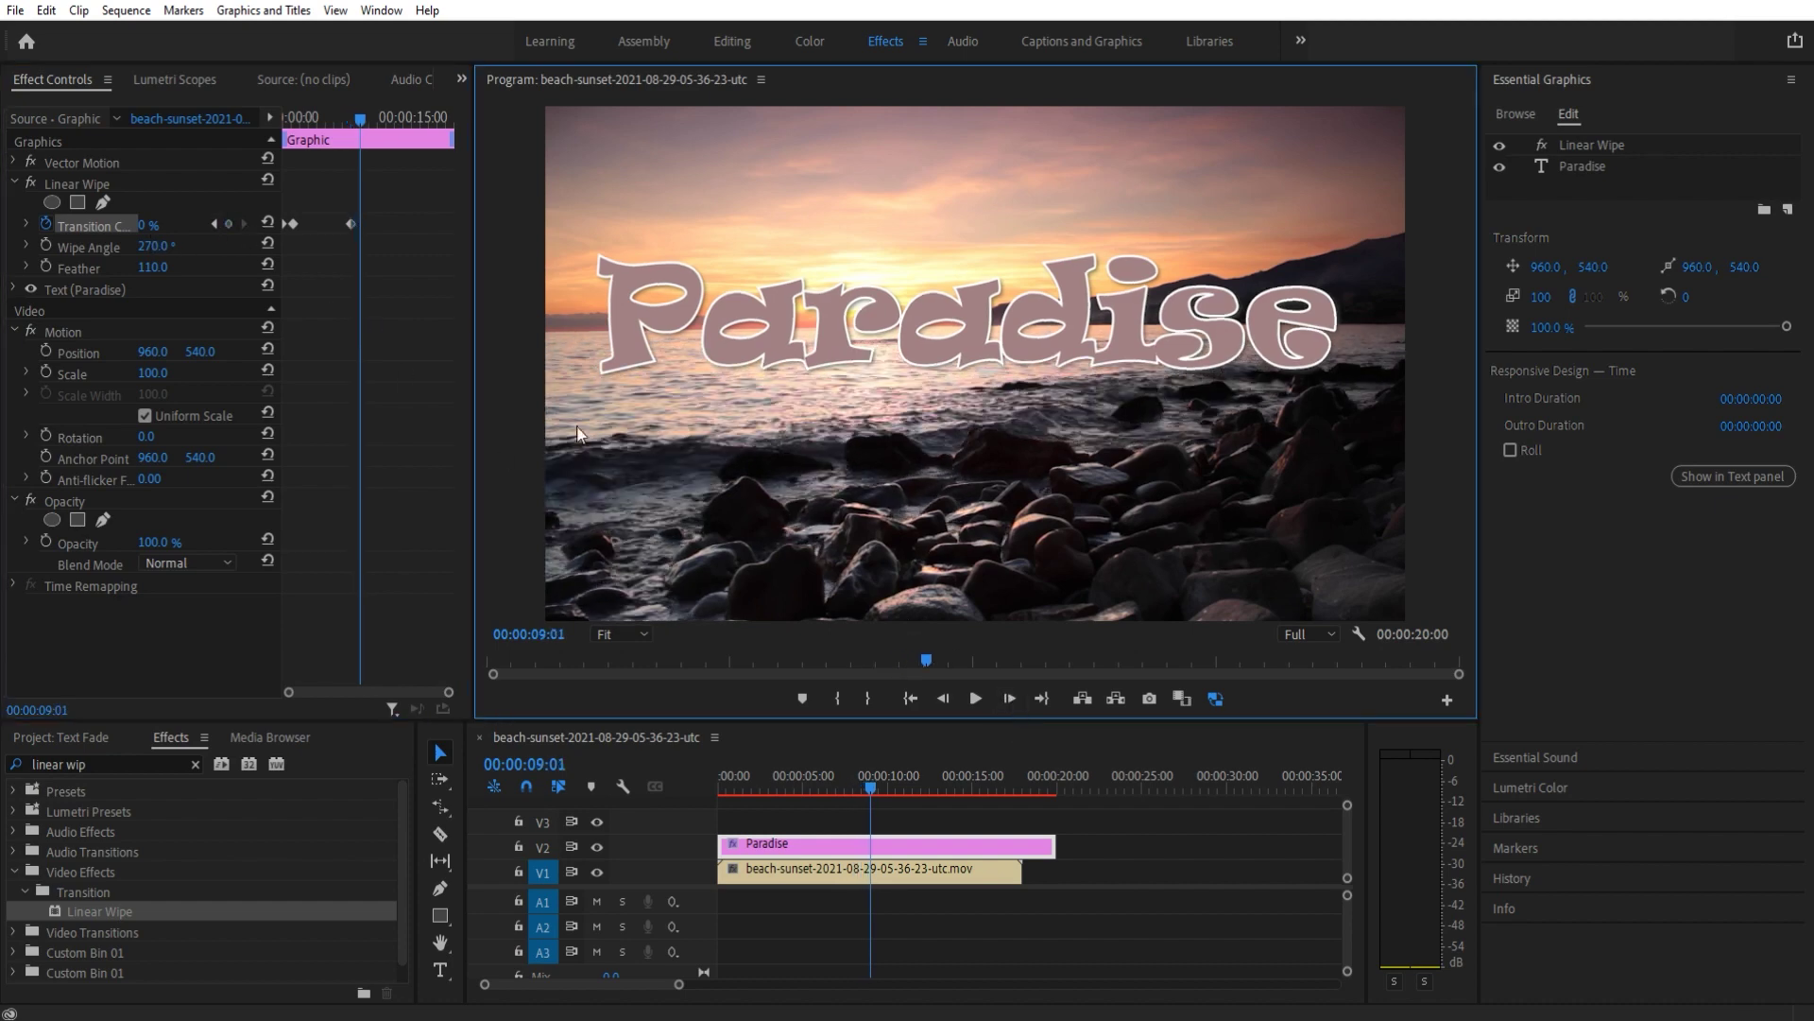
pyautogui.click(157, 226)
pyautogui.write('100')
pyautogui.press('Return')
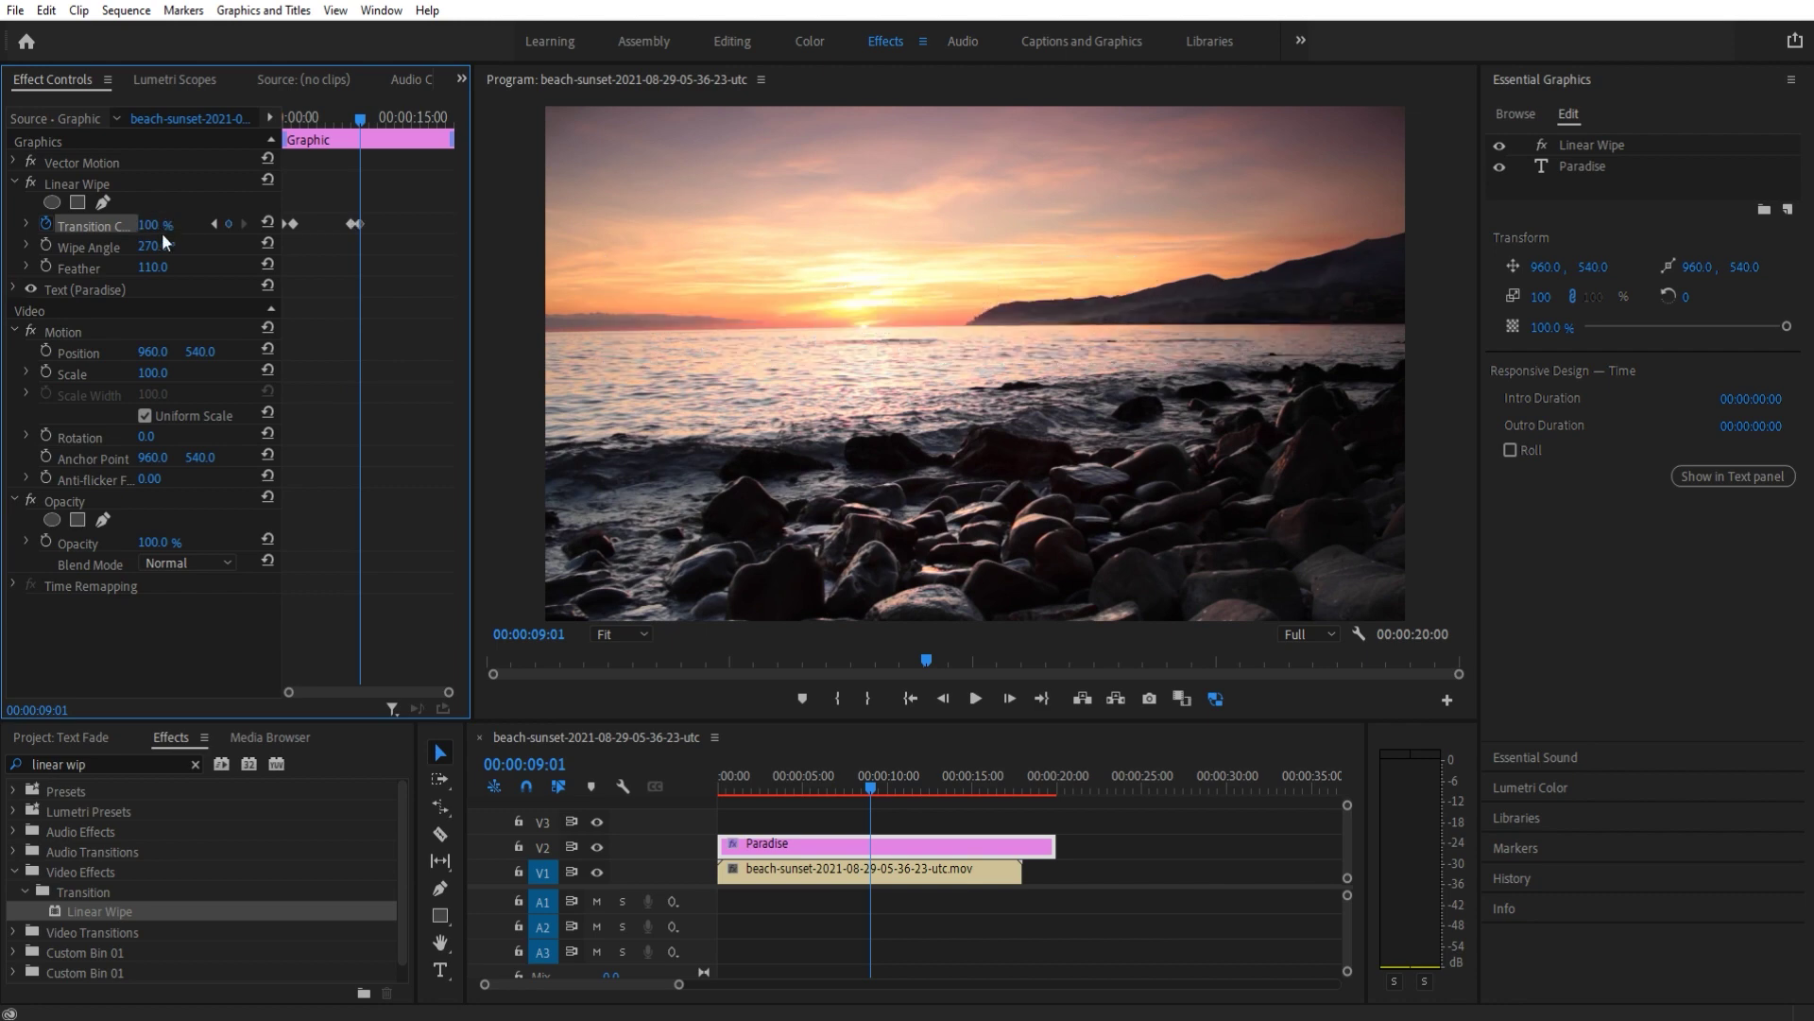
pyautogui.moveTo(859, 784)
pyautogui.mouseDown()
pyautogui.moveTo(839, 780)
pyautogui.moveTo(869, 778)
pyautogui.mouseUp()
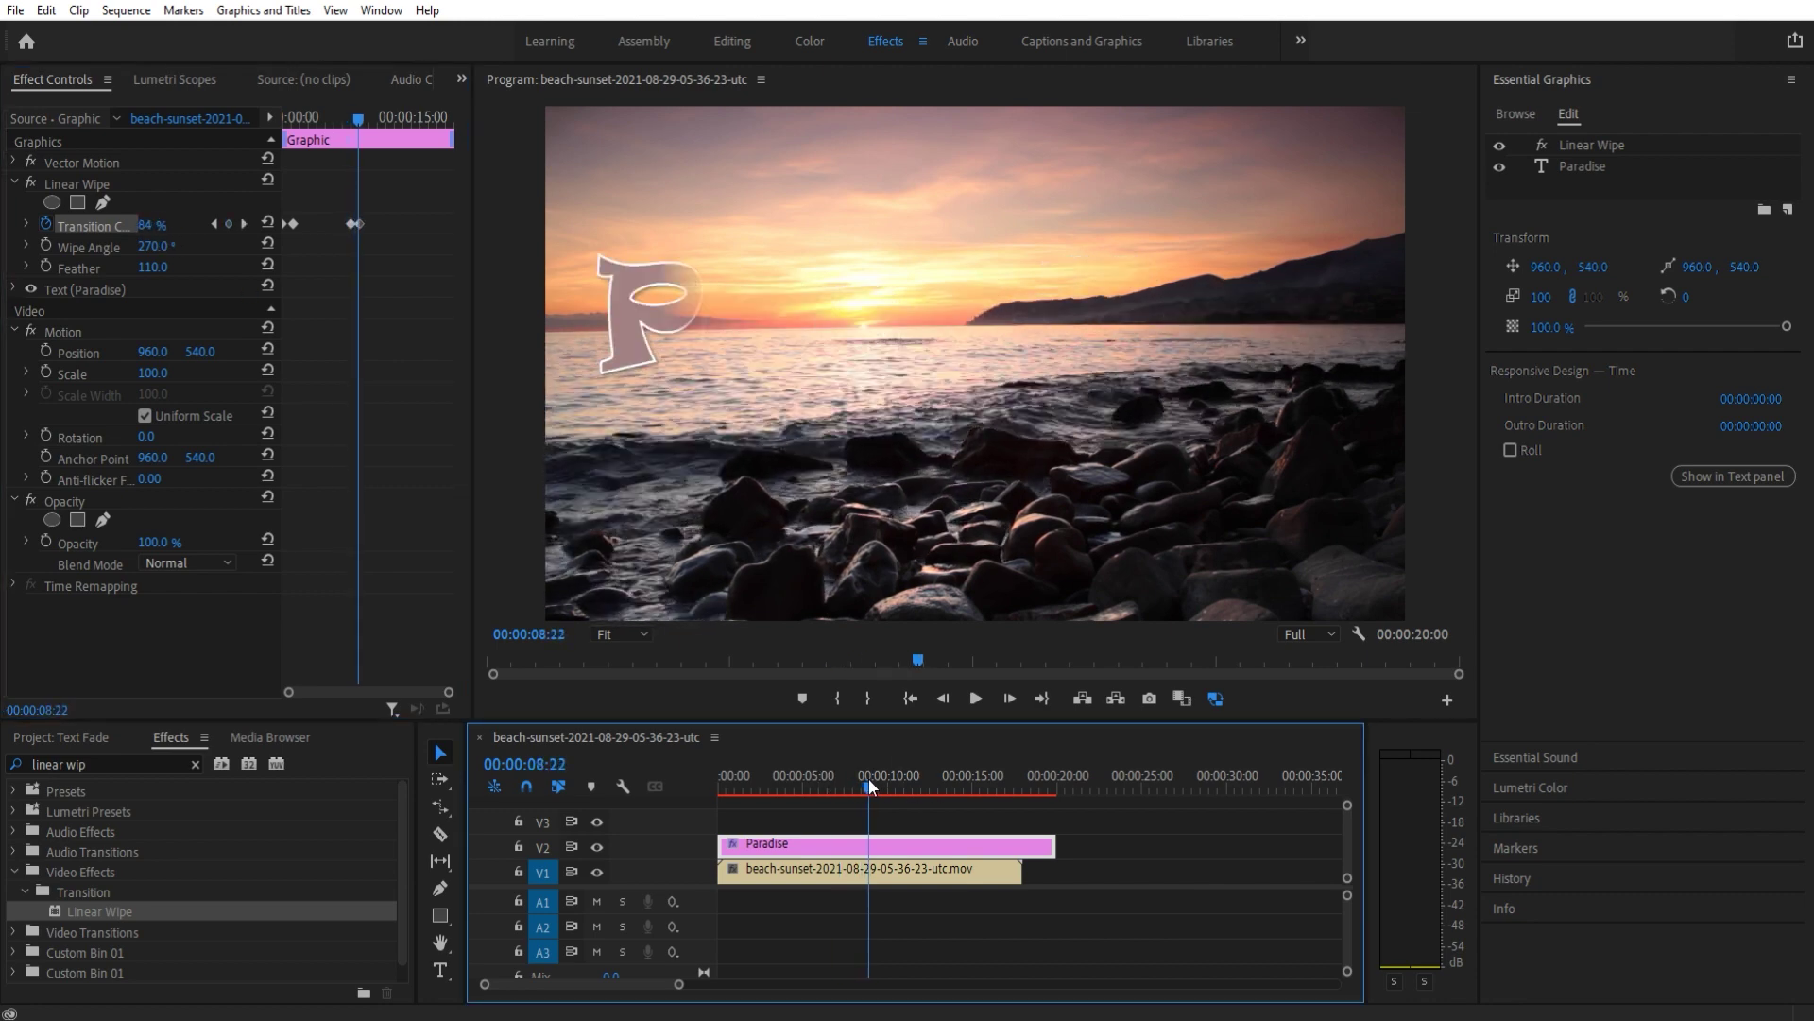
pyautogui.click(214, 223)
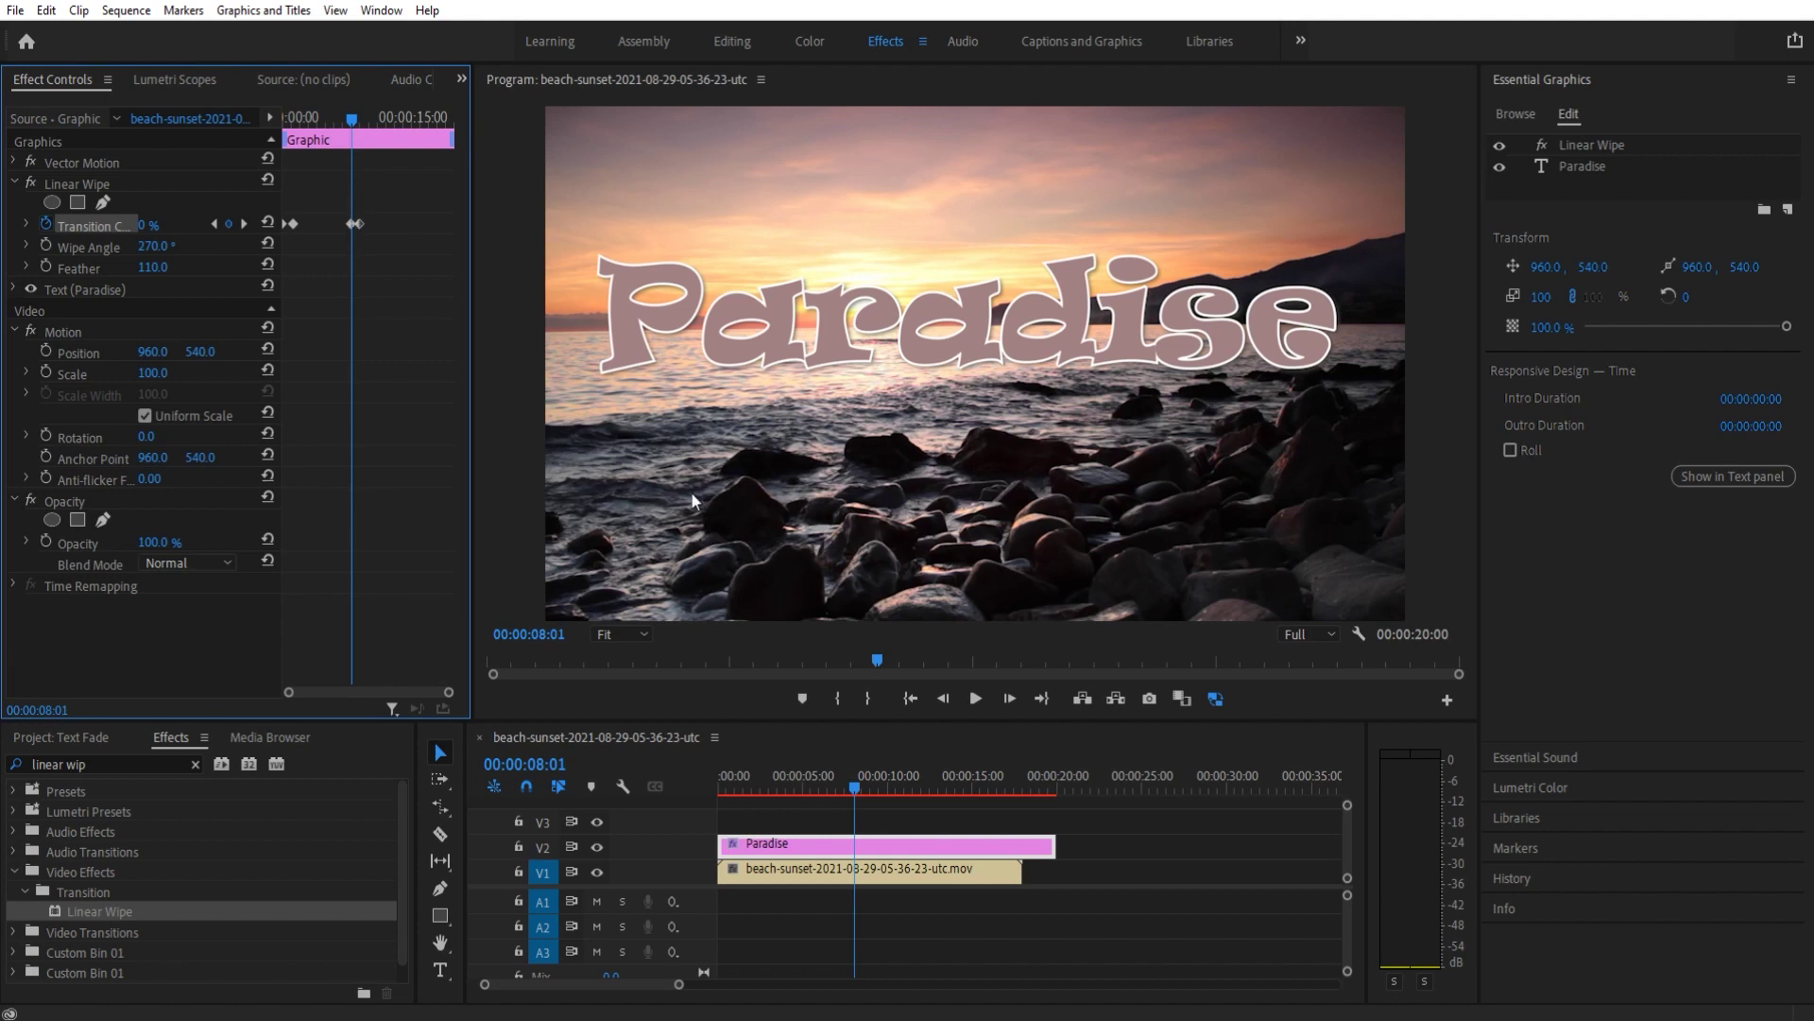
# - Try a 90° Wipe Angle at 00:00:08:00, revert it, and enable Wipe Angle keyframing
pyautogui.click(947, 701)
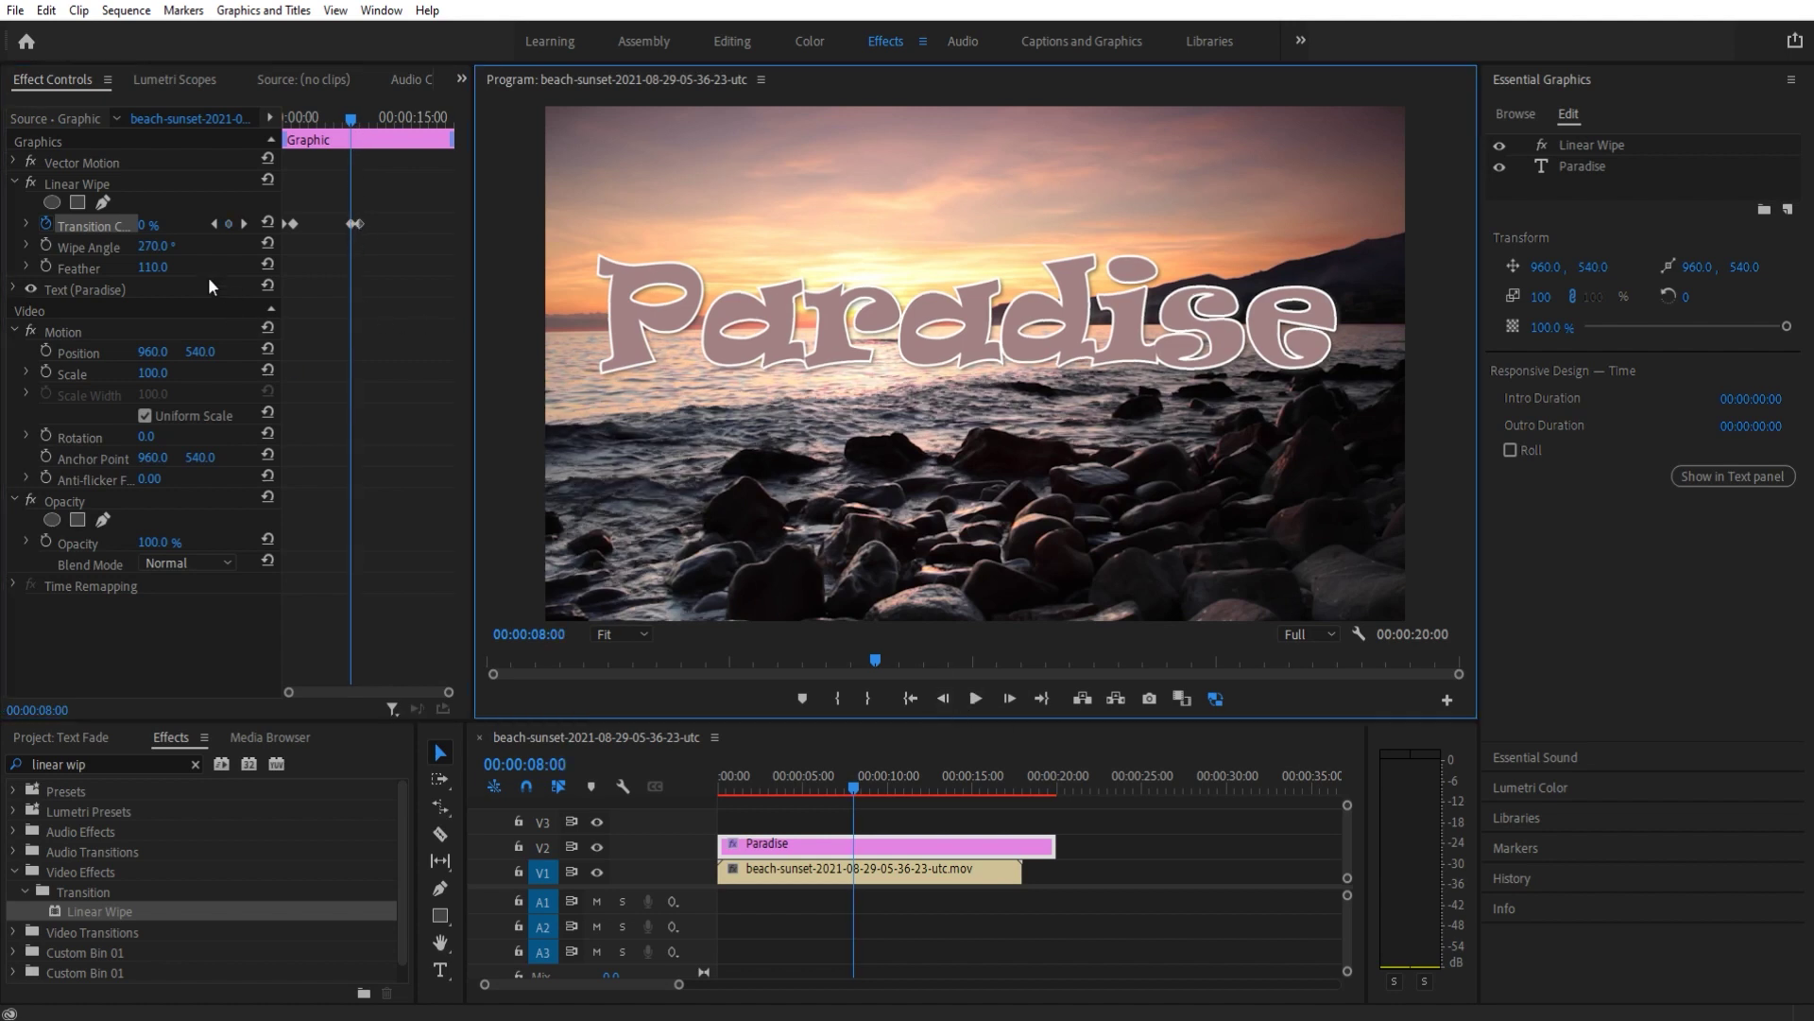
pyautogui.click(154, 246)
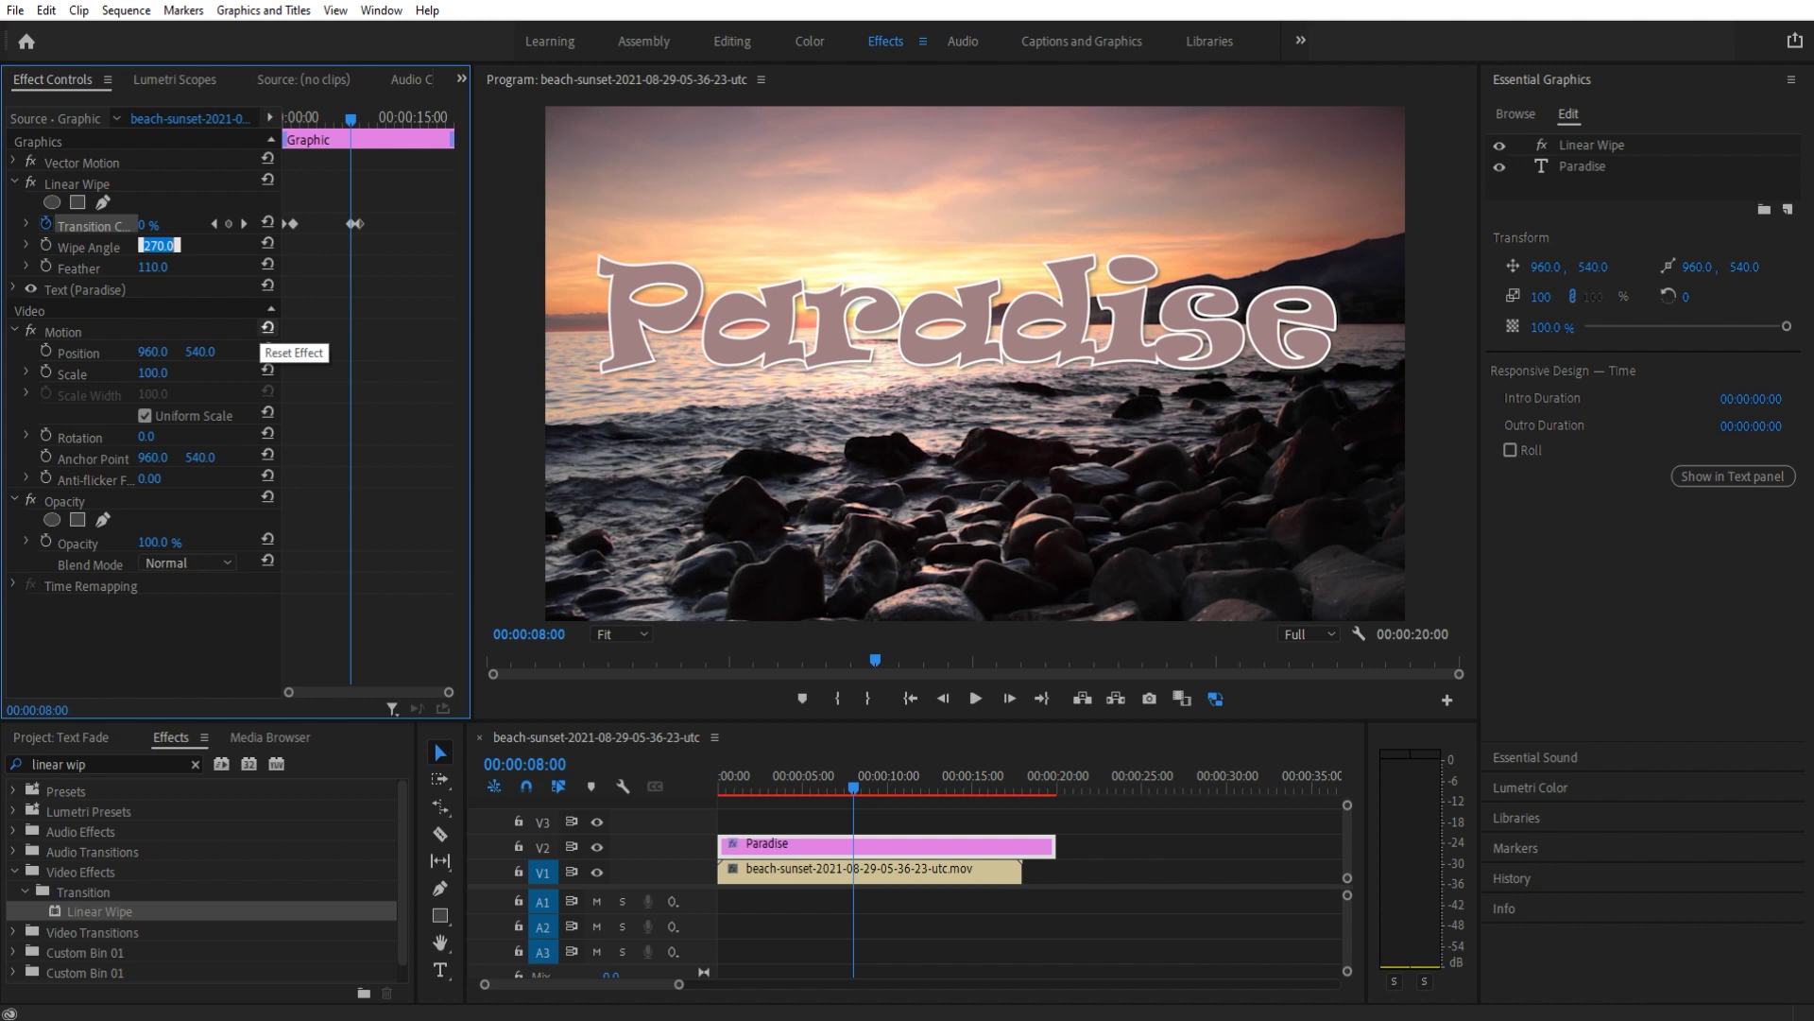
pyautogui.write('90')
pyautogui.press('Return')
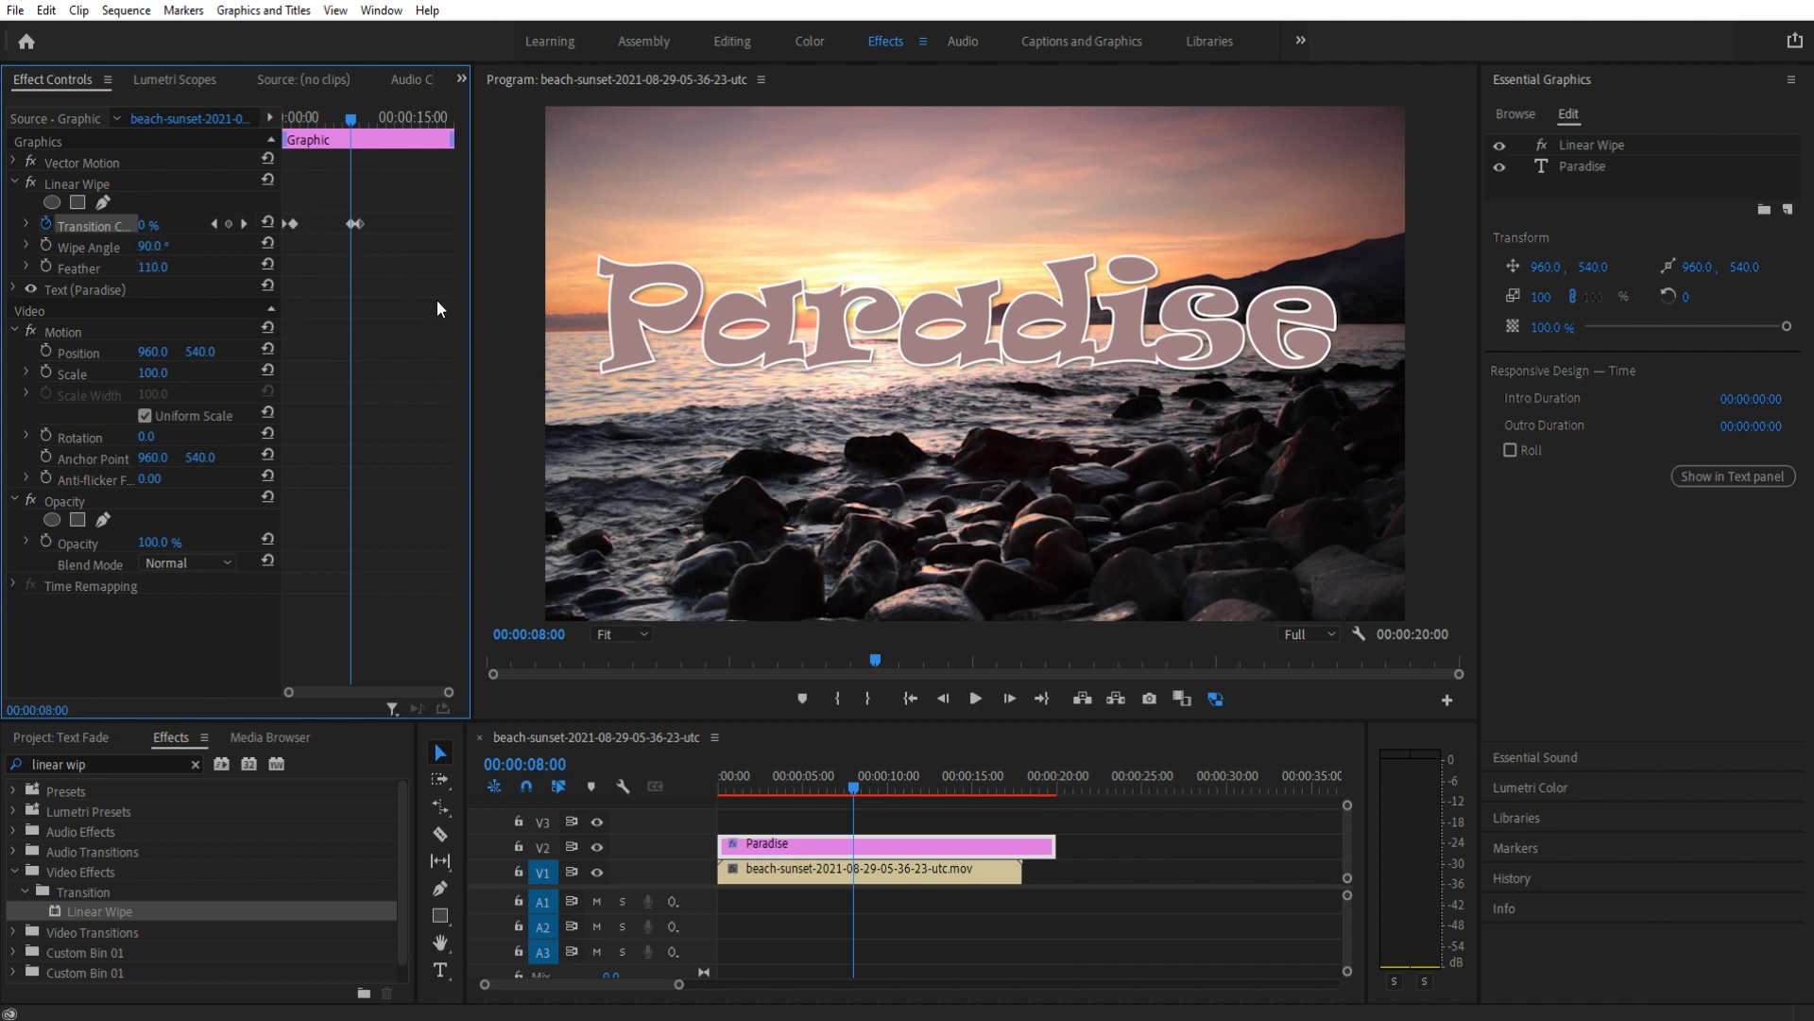
pyautogui.hotkey('ctrl', 'z')
pyautogui.click(45, 246)
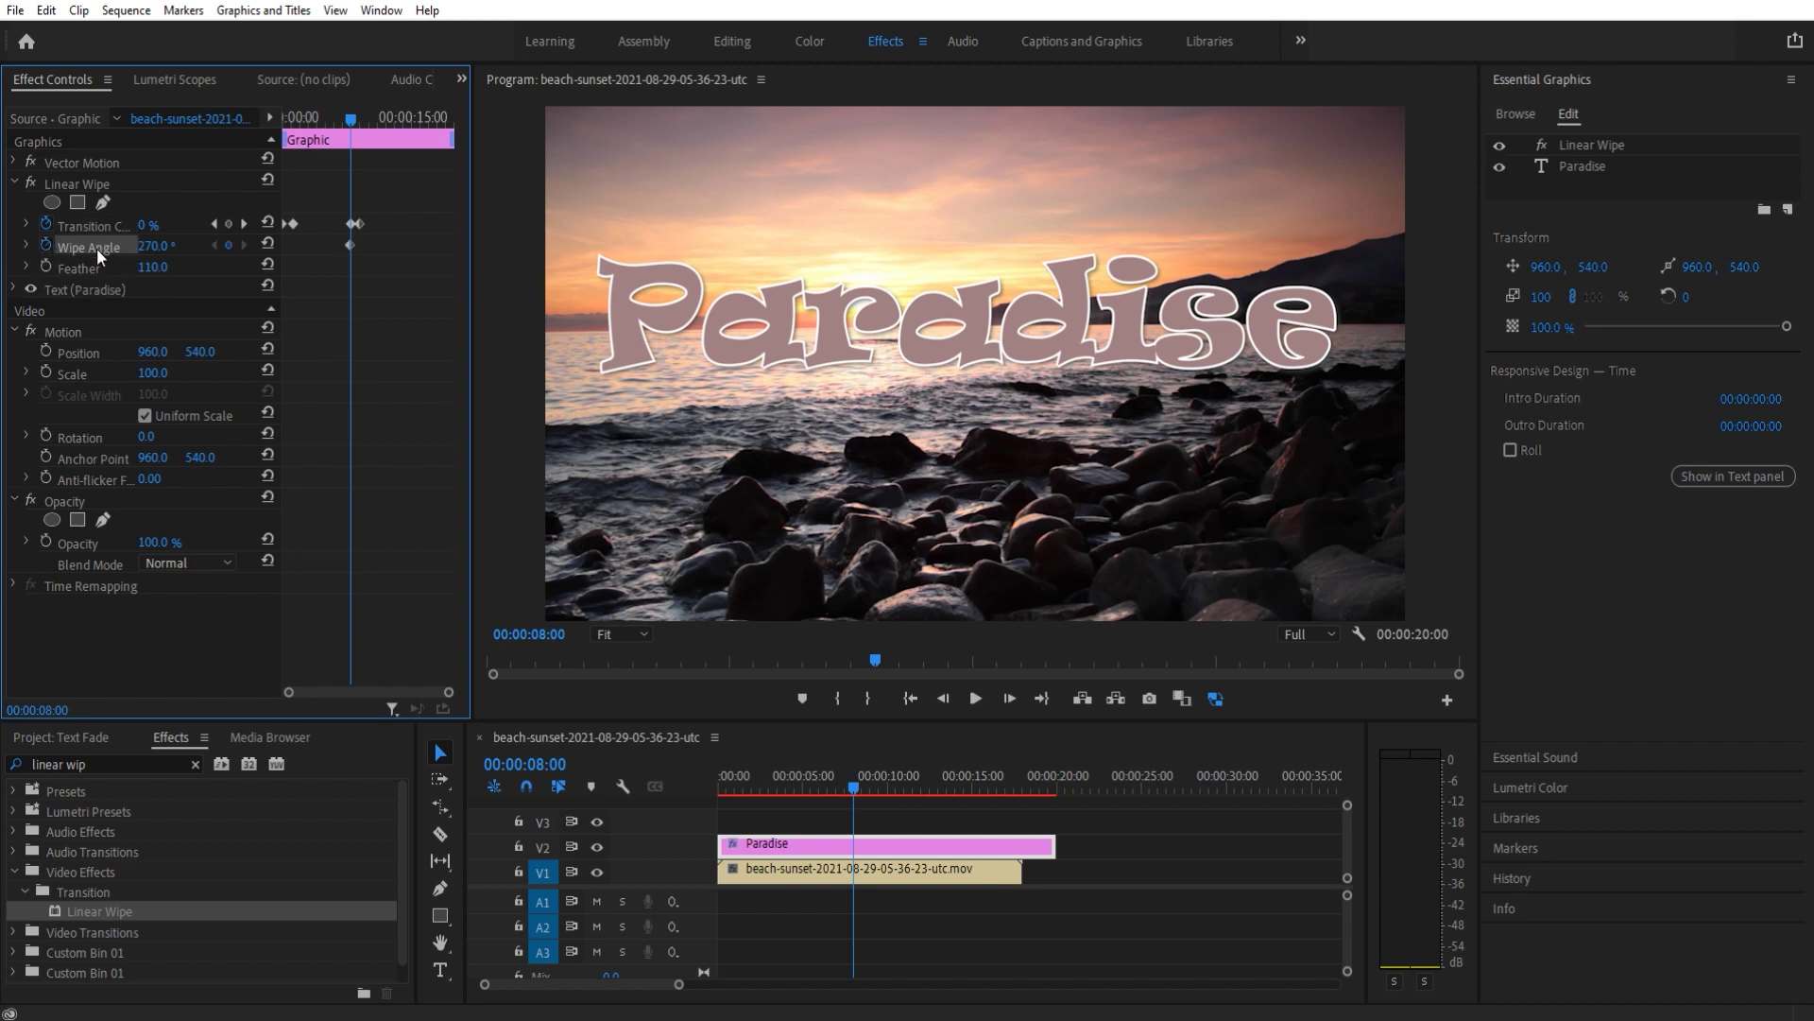
# - Set the 270° starting Wipe Angle keyframe at 1:10, then return toward the start
pyautogui.click(243, 225)
pyautogui.click(158, 245)
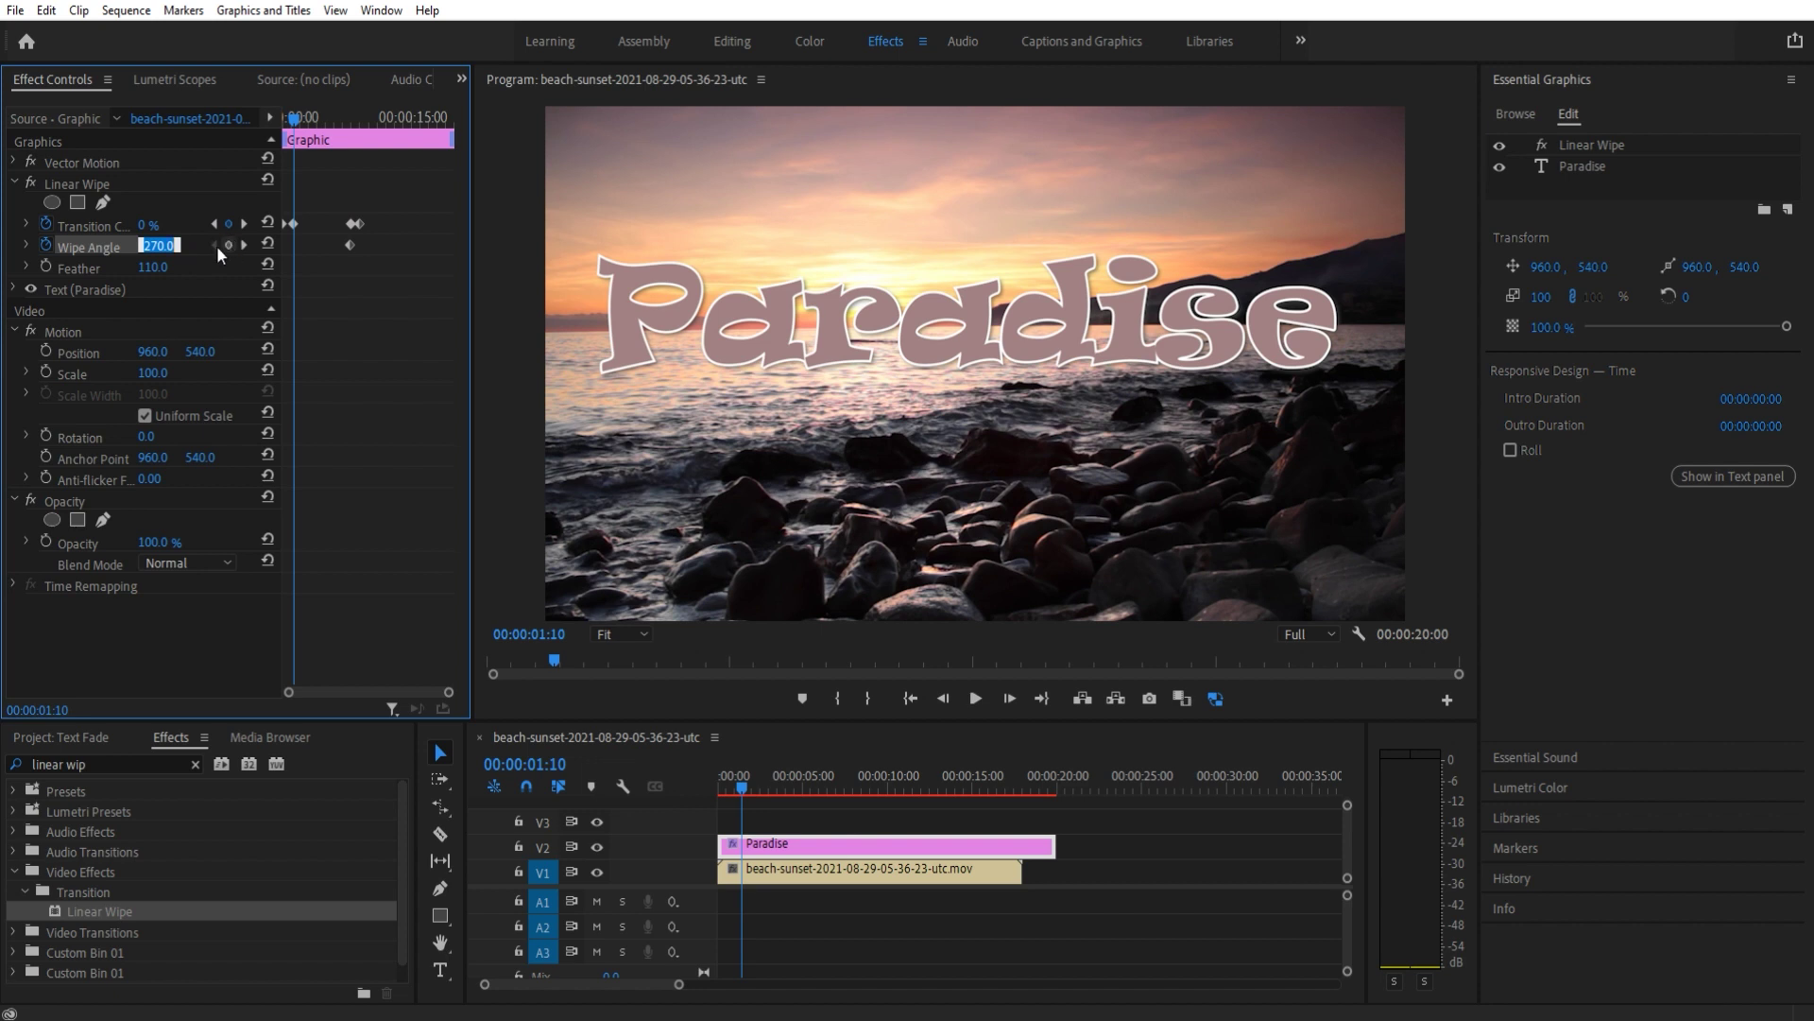
pyautogui.click(225, 246)
pyautogui.click(243, 246)
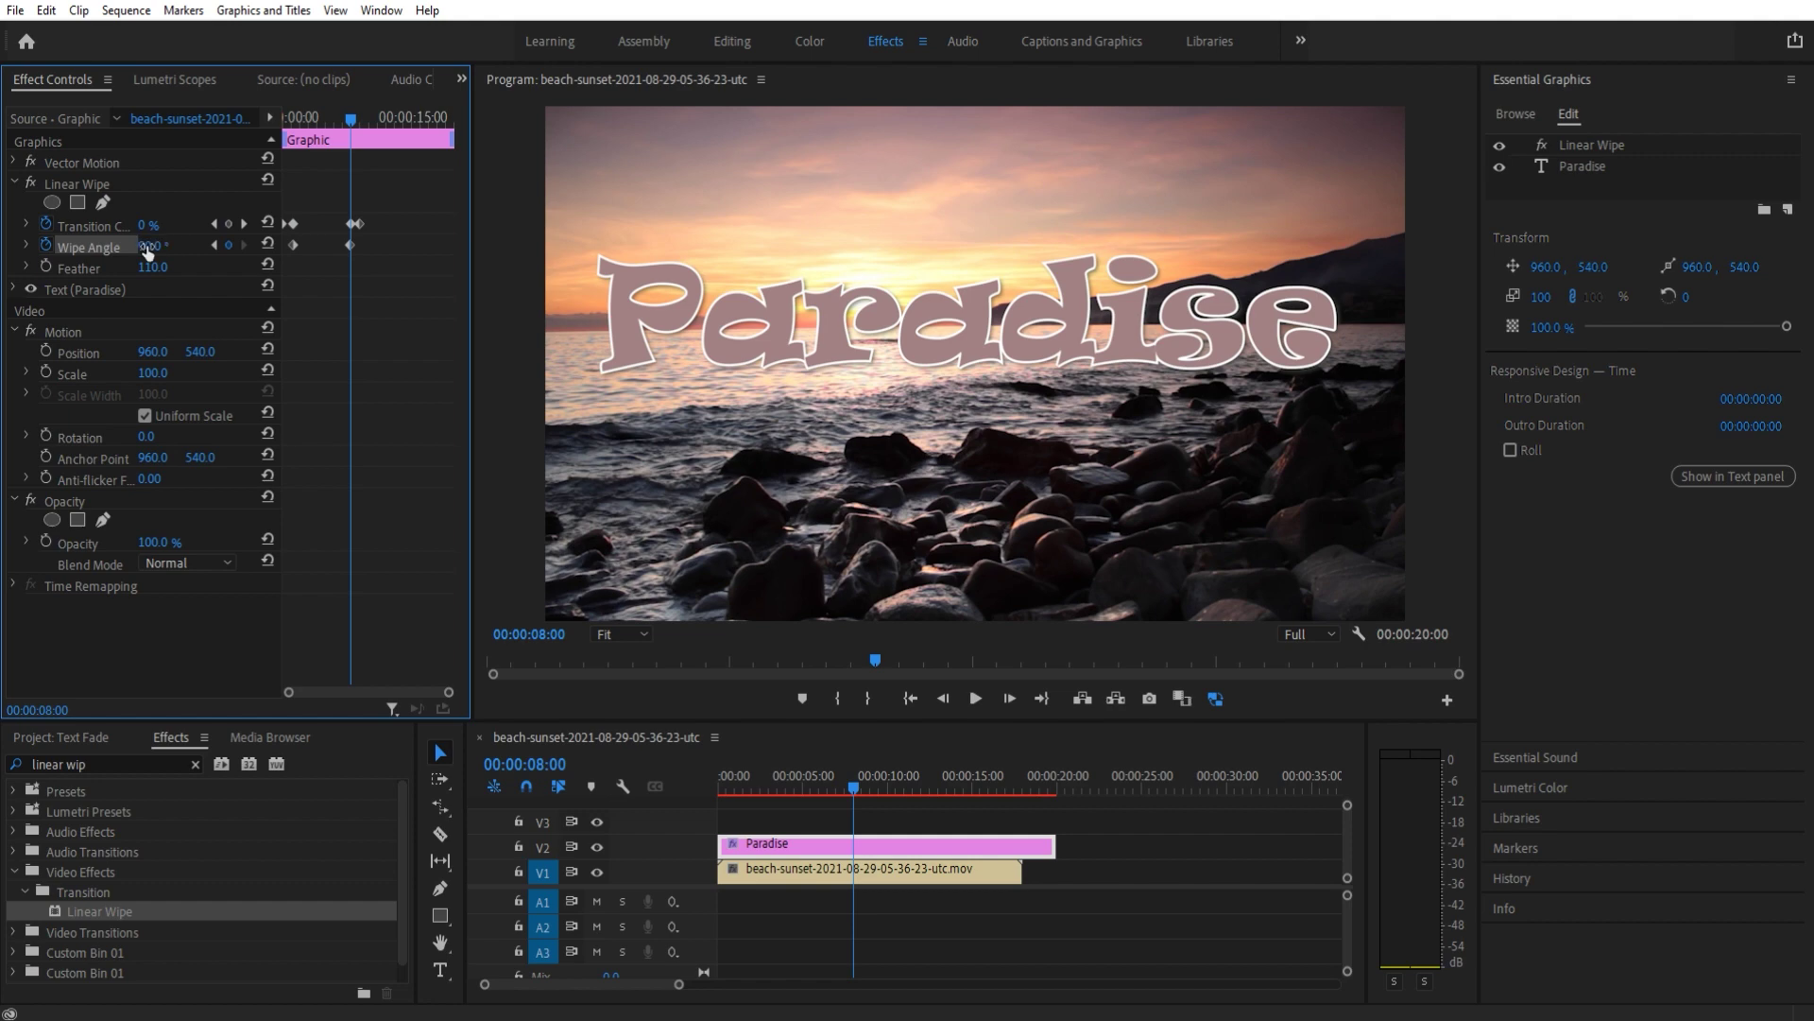
pyautogui.moveTo(350, 183); pyautogui.dragTo(348, 111)
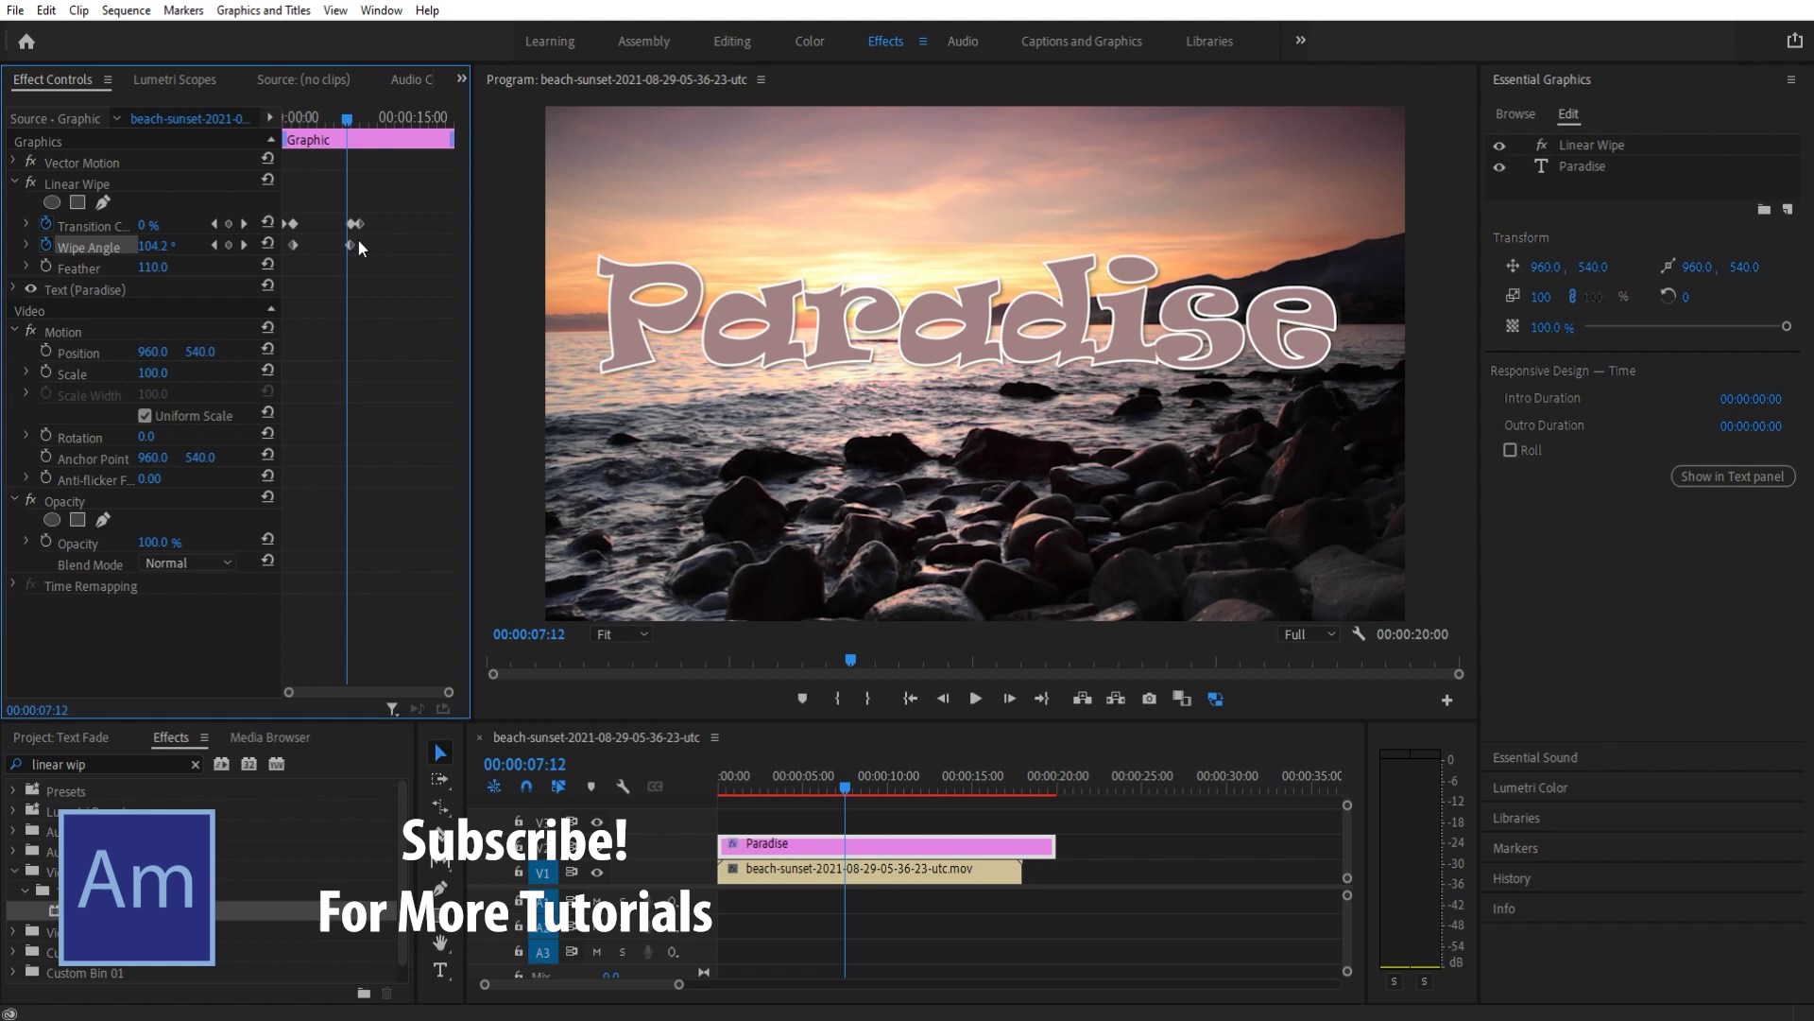
# - Step through the keyframes around 8:01 and play the title animation from near the start
pyautogui.click(349, 119)
pyautogui.click(215, 246)
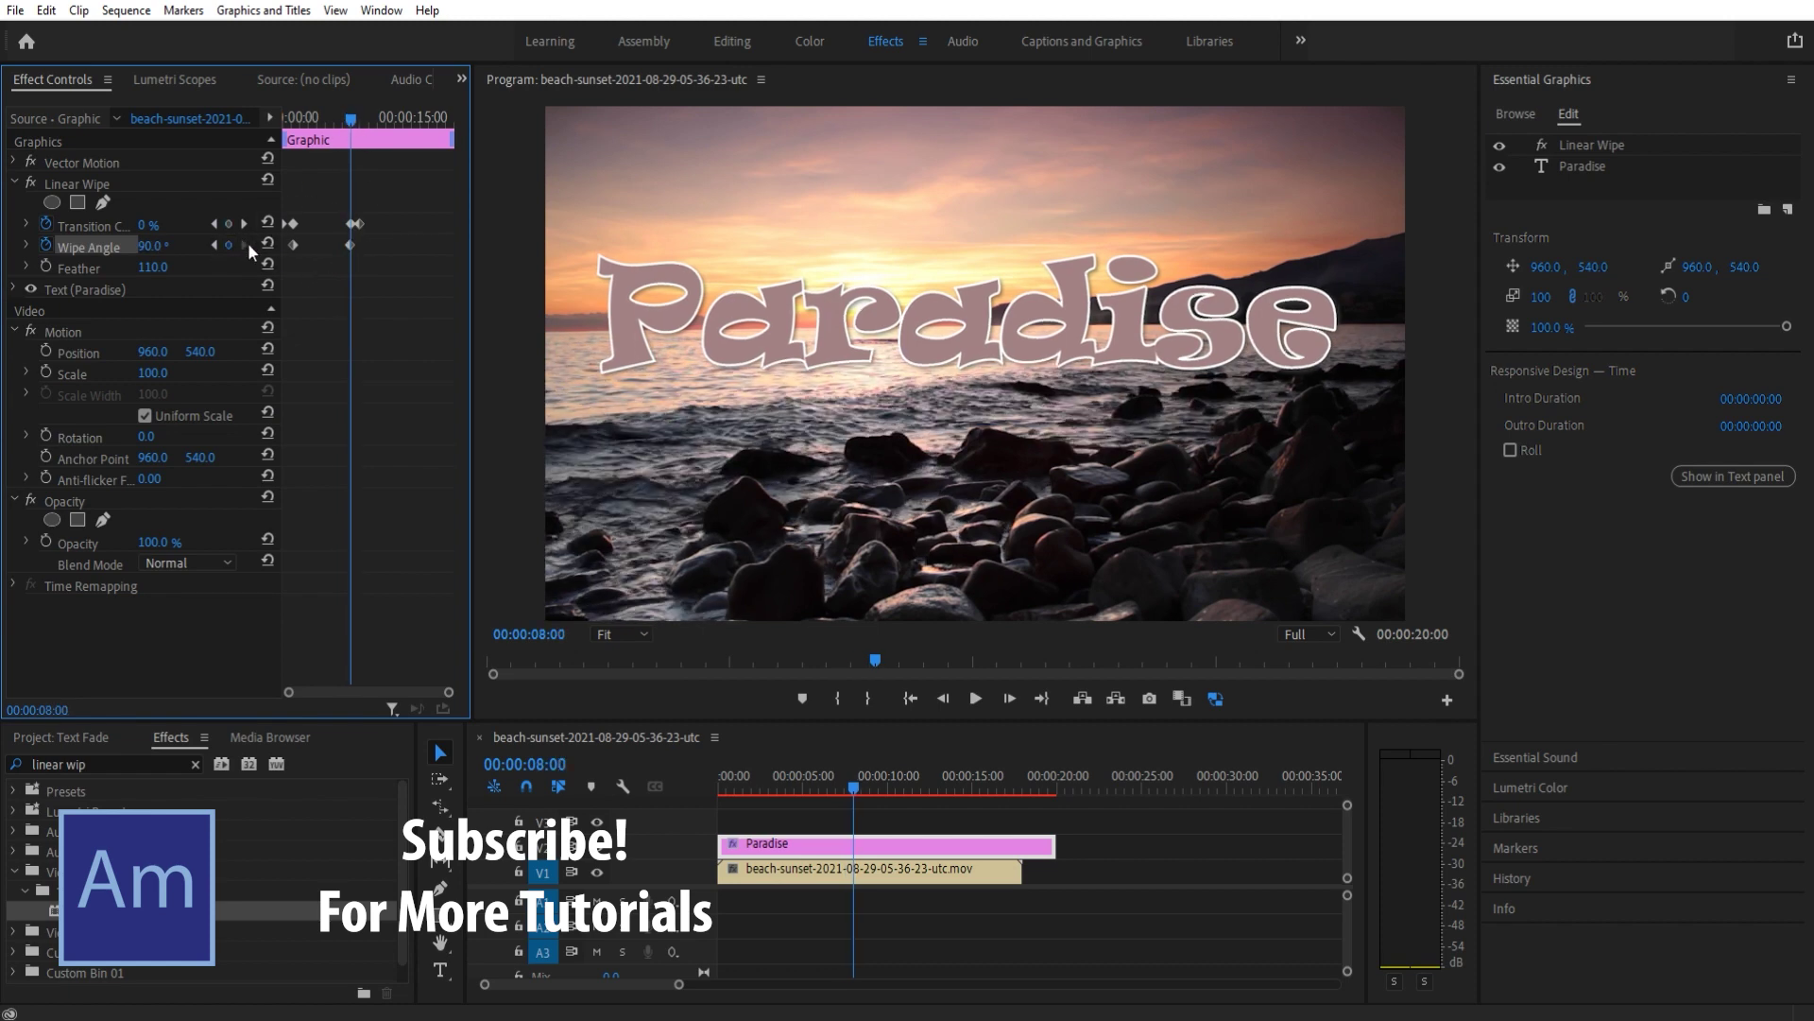
pyautogui.click(944, 698)
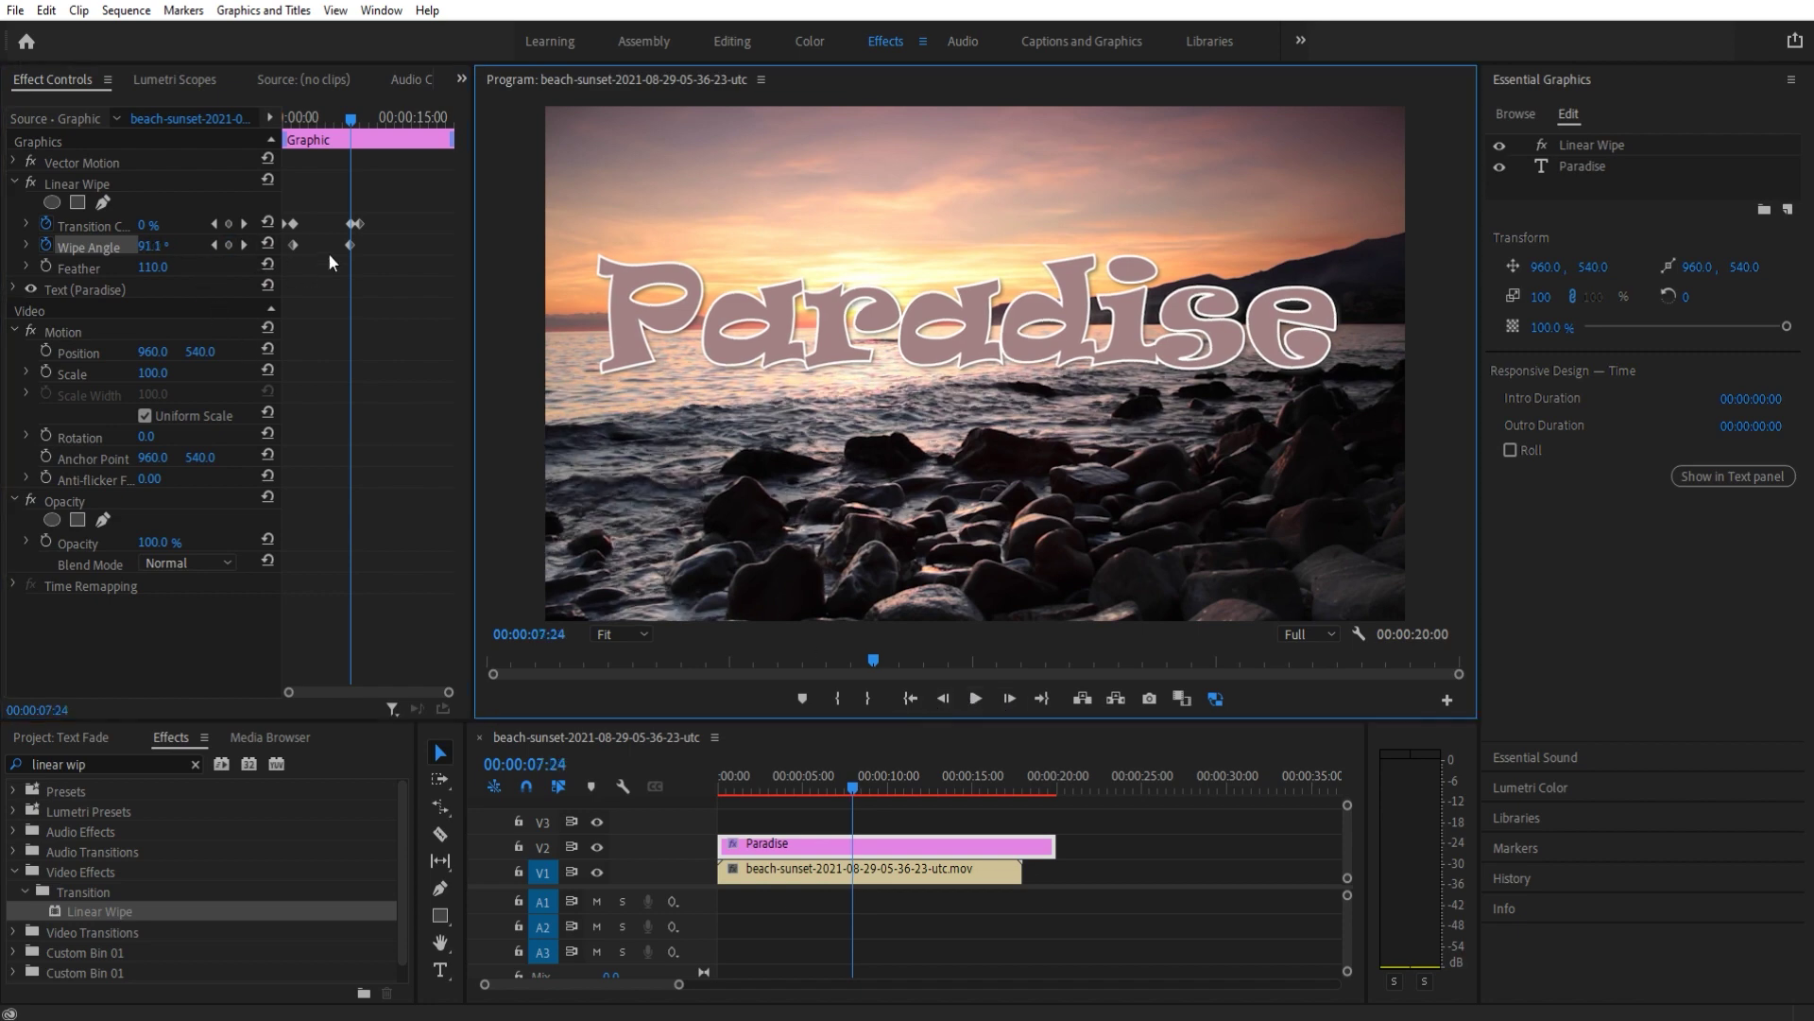
pyautogui.moveTo(353, 129); pyautogui.dragTo(285, 126)
pyautogui.press('space')
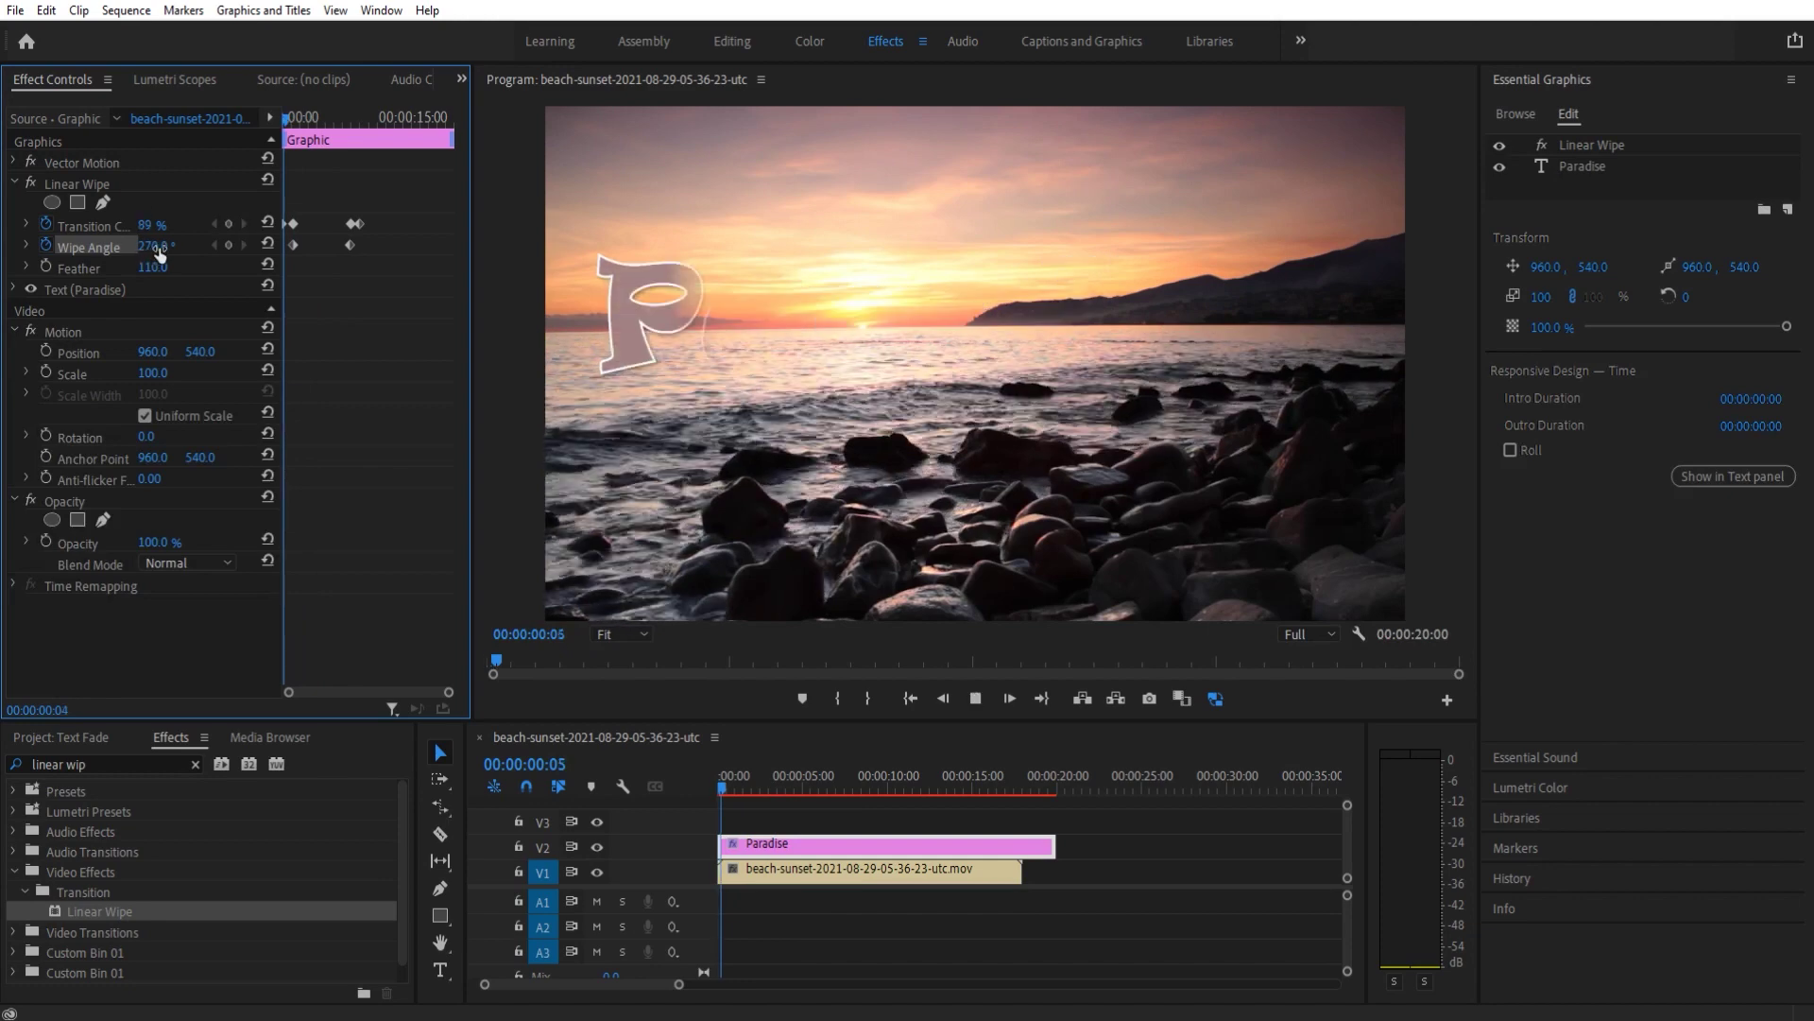
pyautogui.click(341, 120)
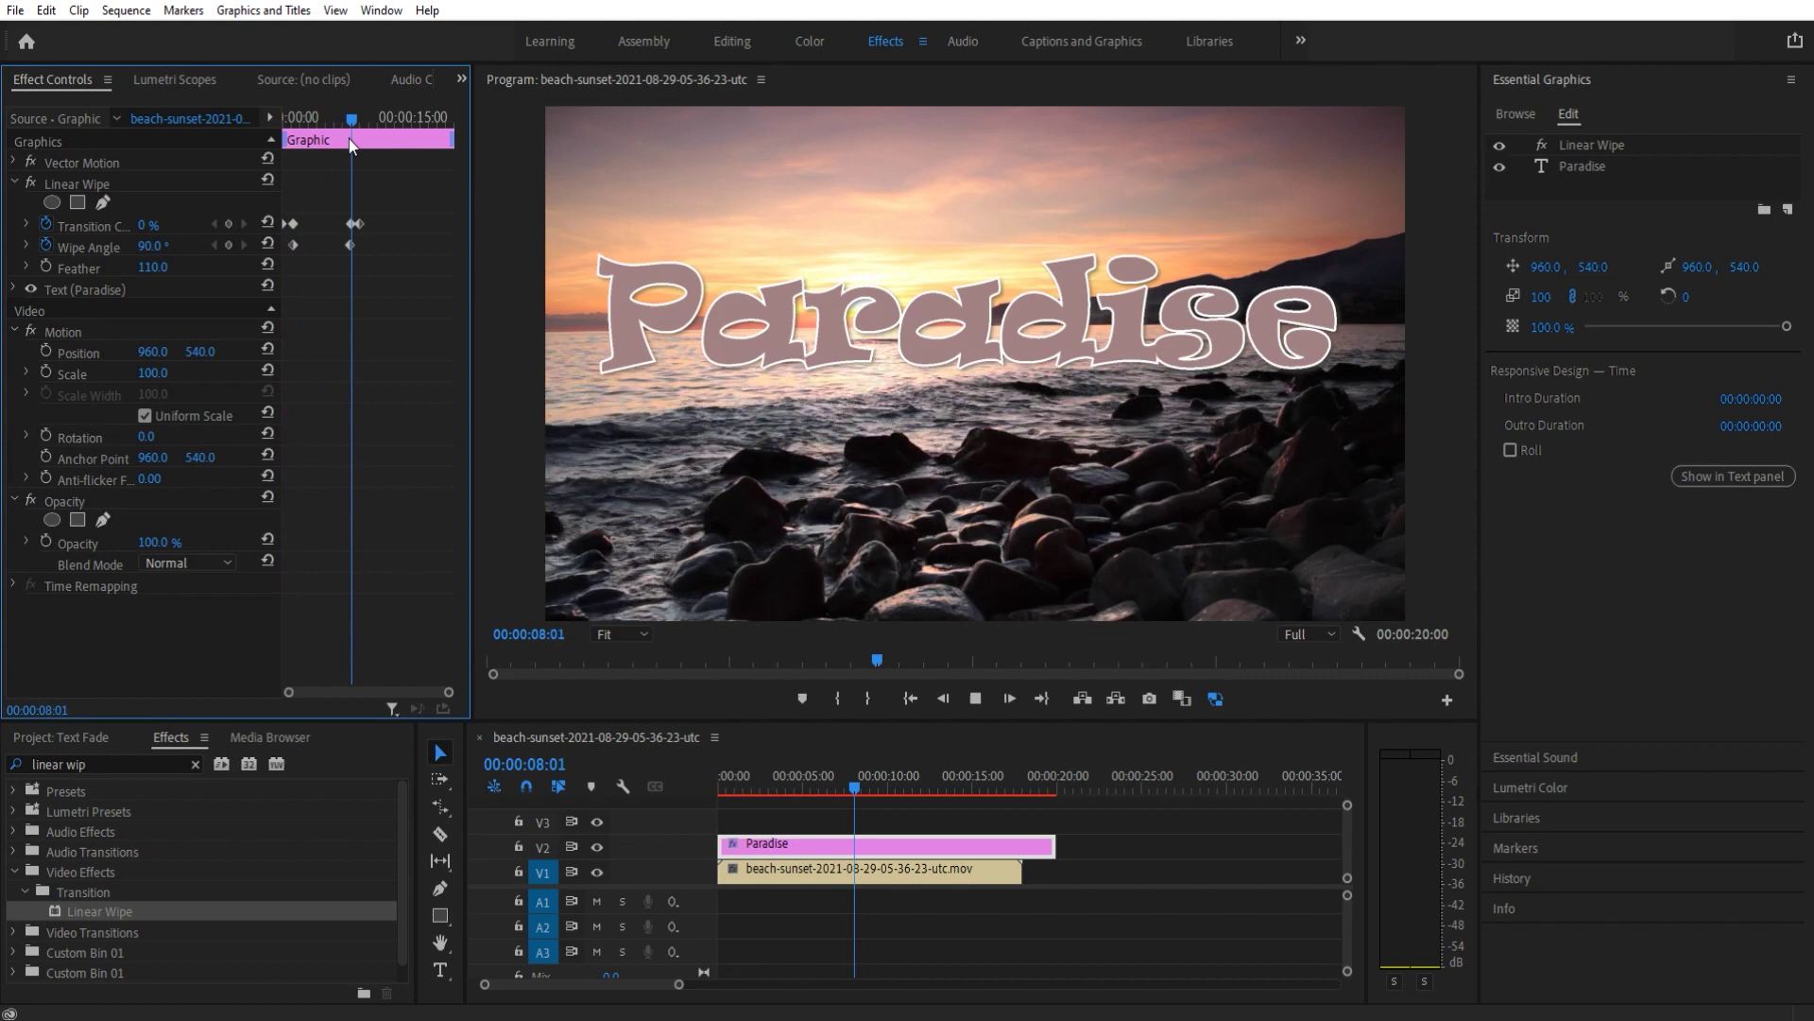
pyautogui.moveTo(349, 121); pyautogui.dragTo(328, 120)
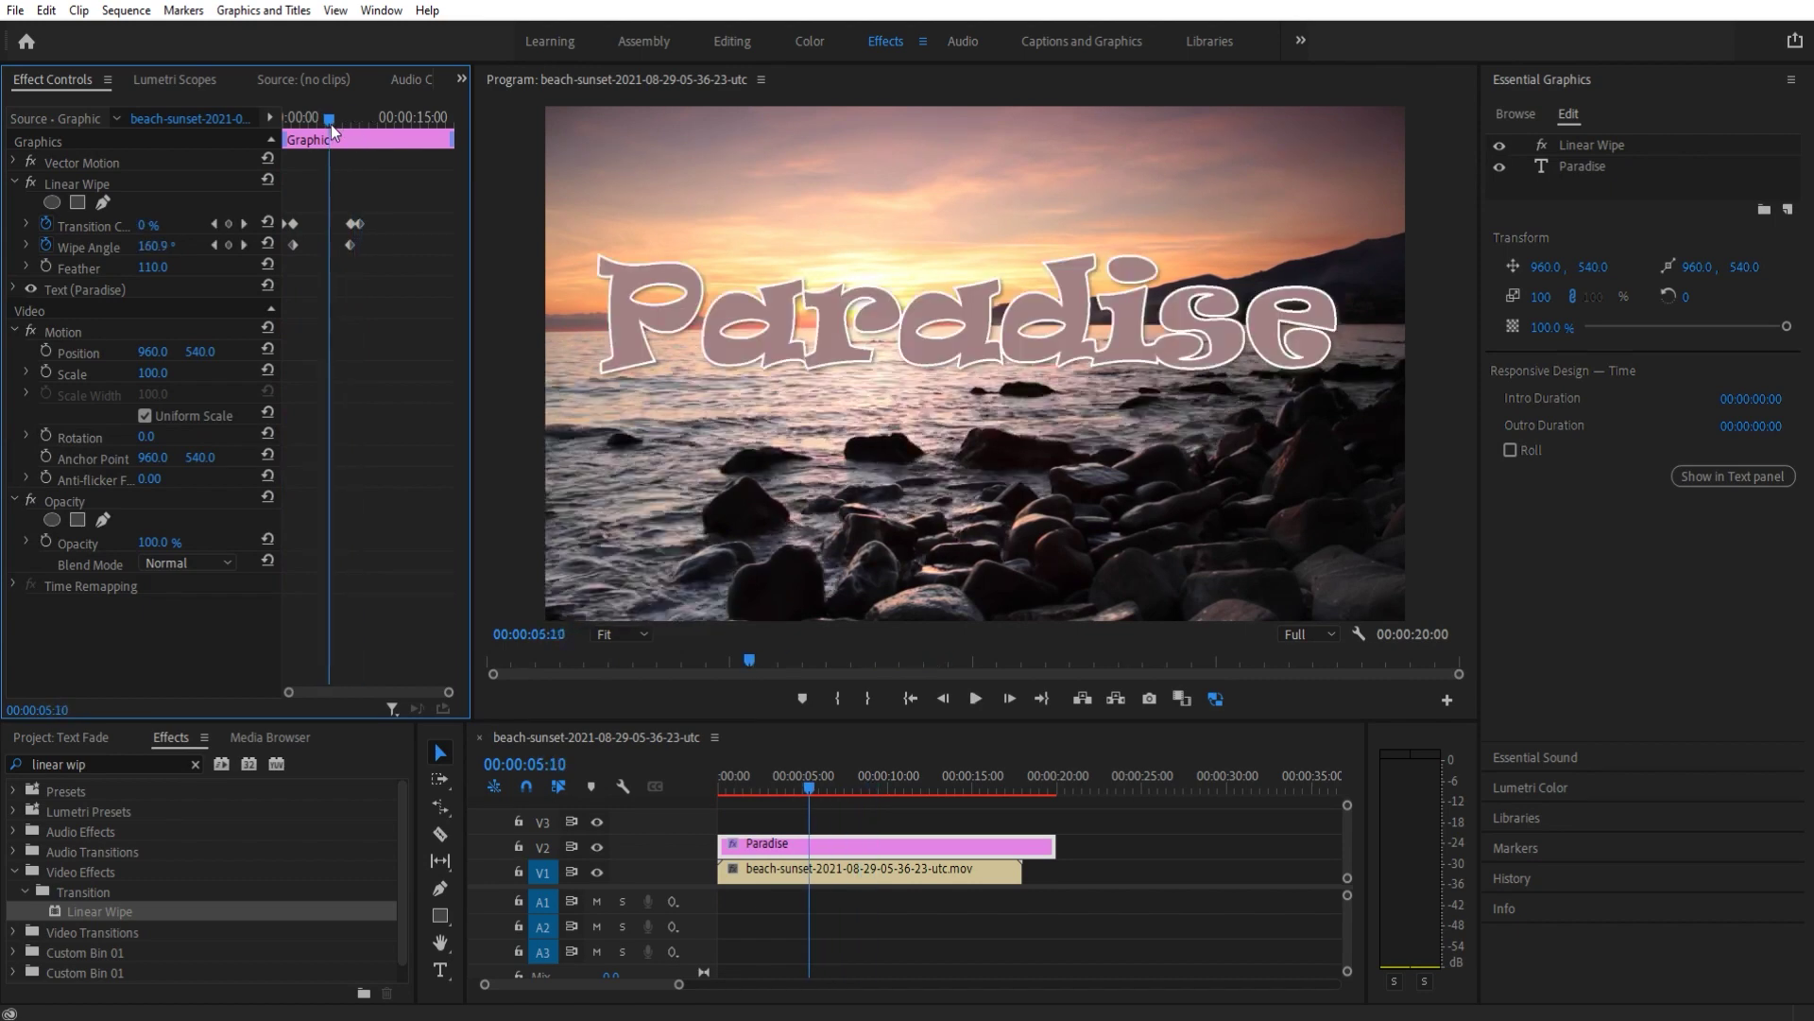
# - Drag the 90° Wipe Angle keyframe later, preview it, then move it back before the wipe-out
pyautogui.moveTo(356, 242); pyautogui.dragTo(391, 244)
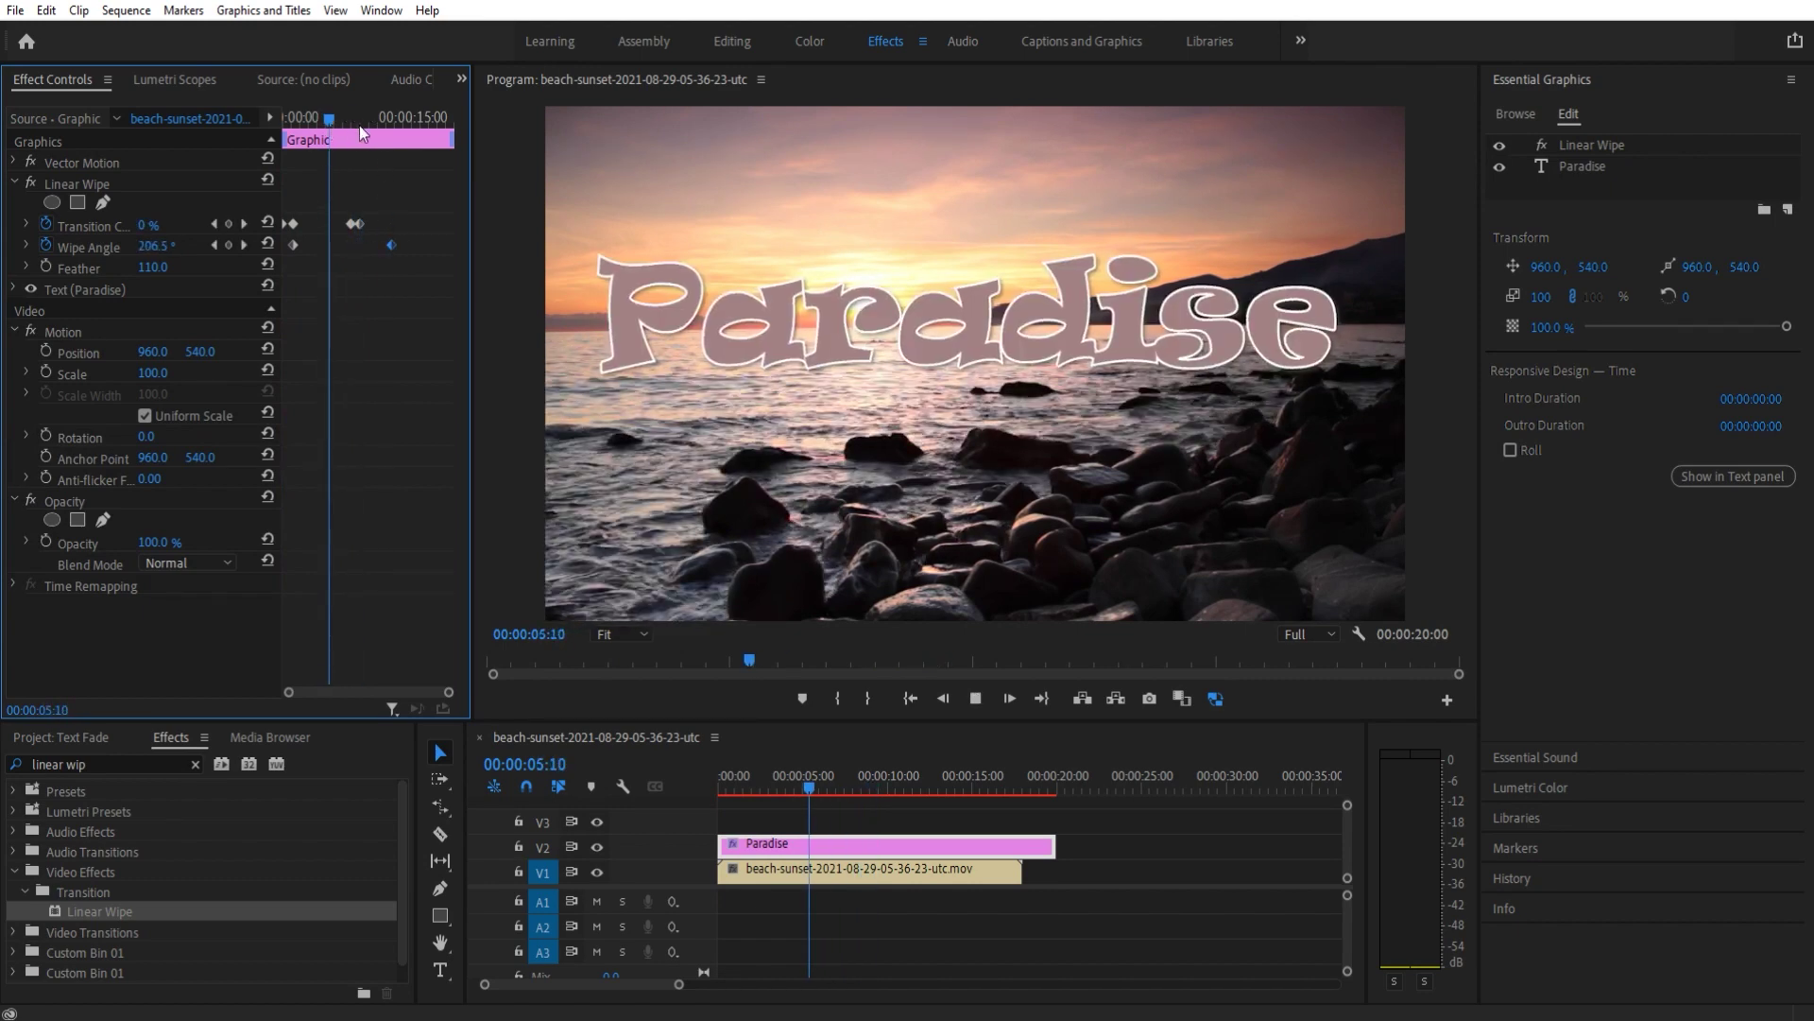
pyautogui.press('space')
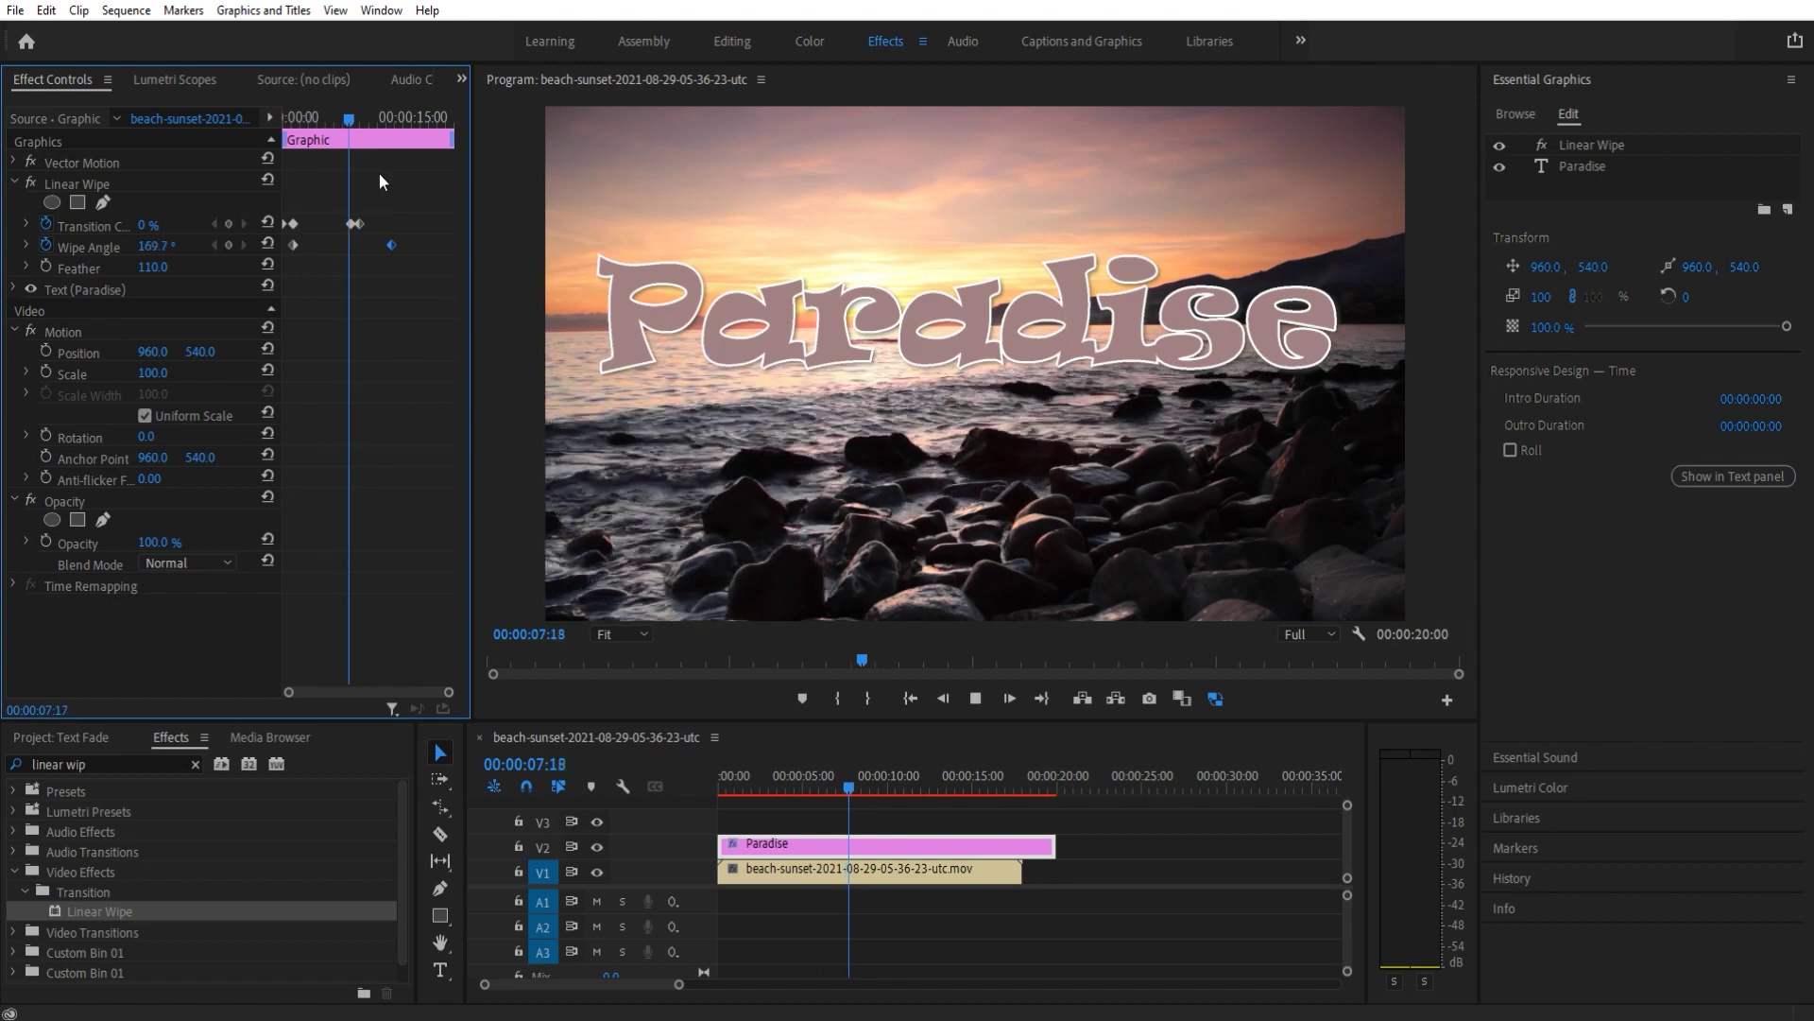
pyautogui.press('space')
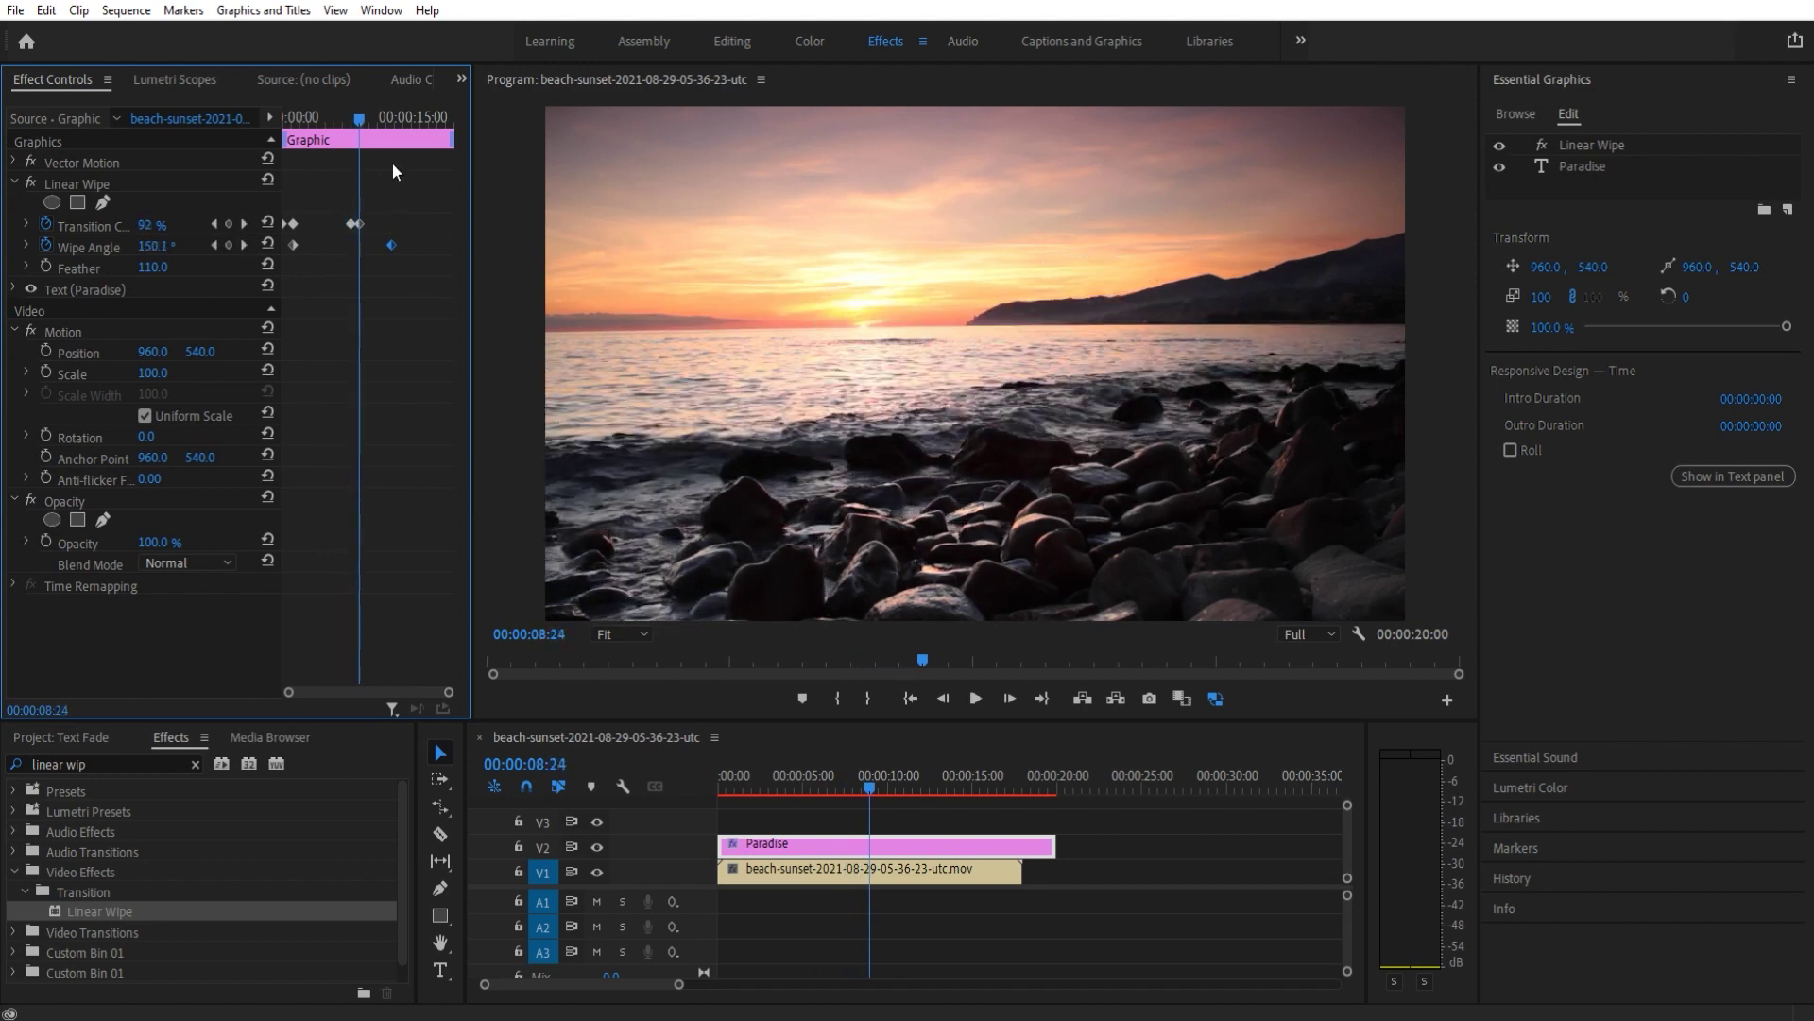
pyautogui.moveTo(392, 245); pyautogui.dragTo(350, 246)
pyautogui.moveTo(361, 117); pyautogui.dragTo(279, 123)
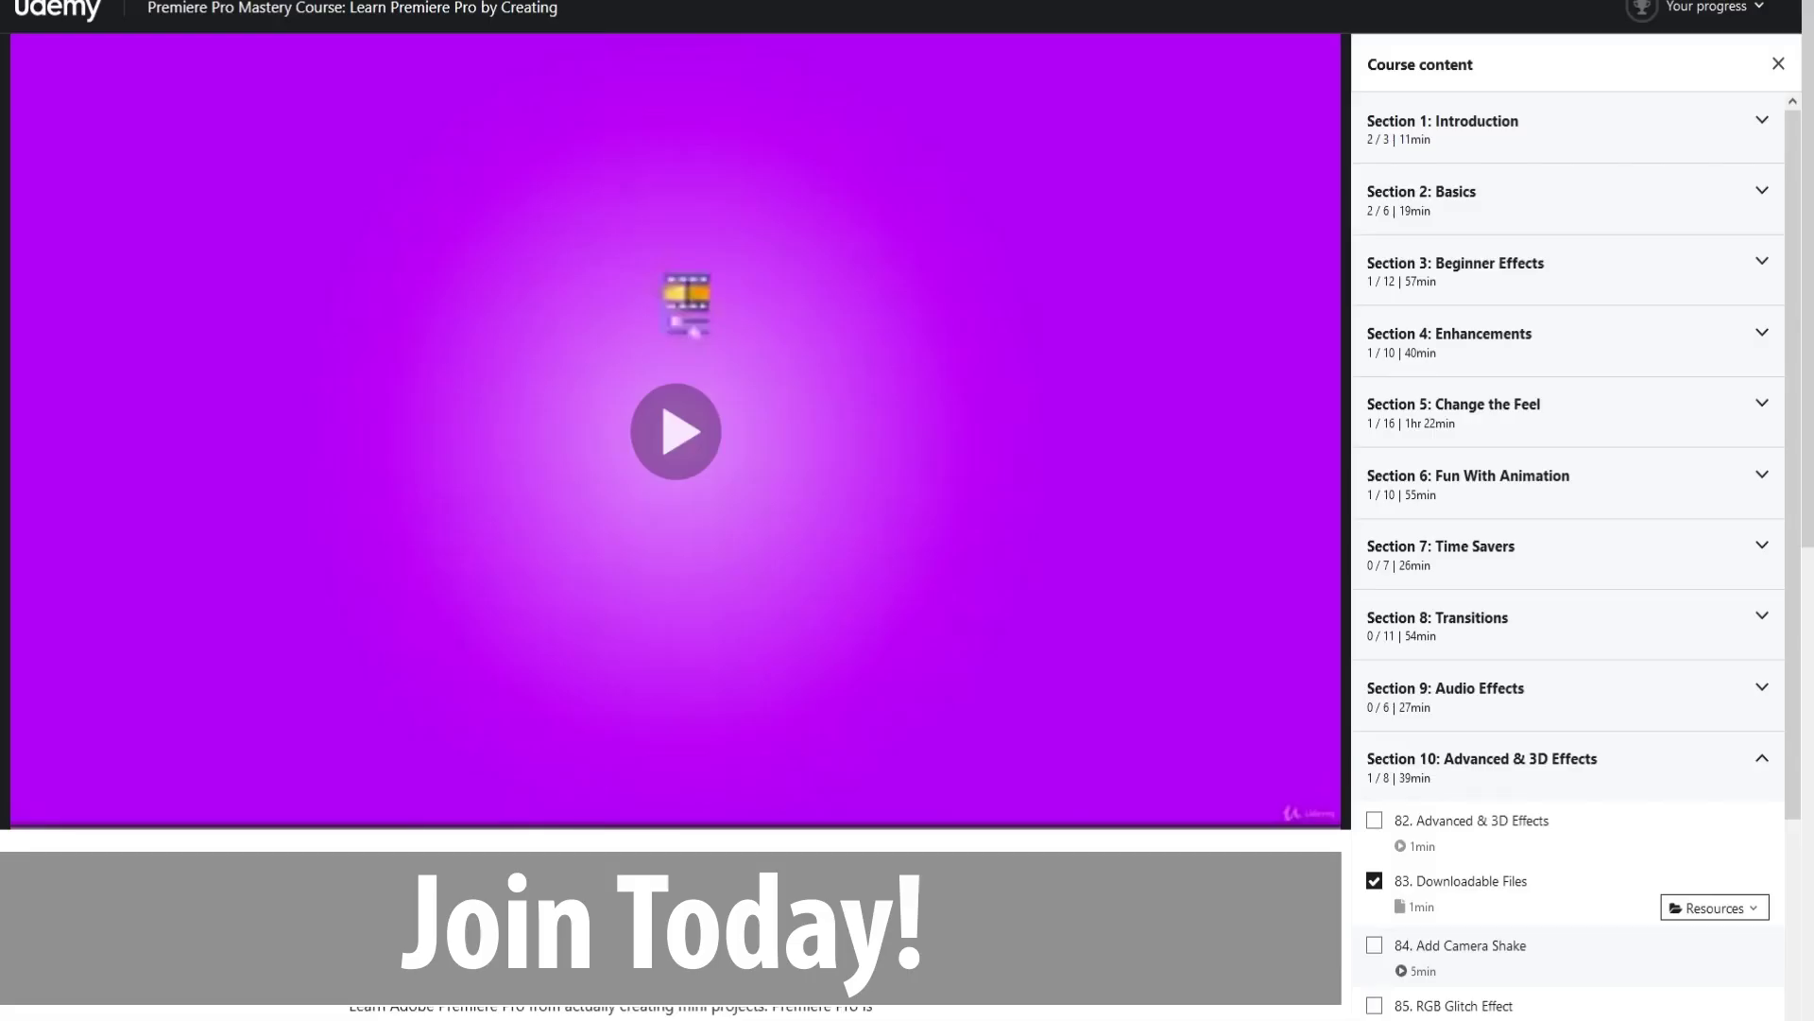
# - Expand the Introduction, Beginner Effects, Enhancements and Fun With Animation sections
pyautogui.click(1589, 144)
pyautogui.click(1603, 480)
pyautogui.scroll(-7, 1604, 530)
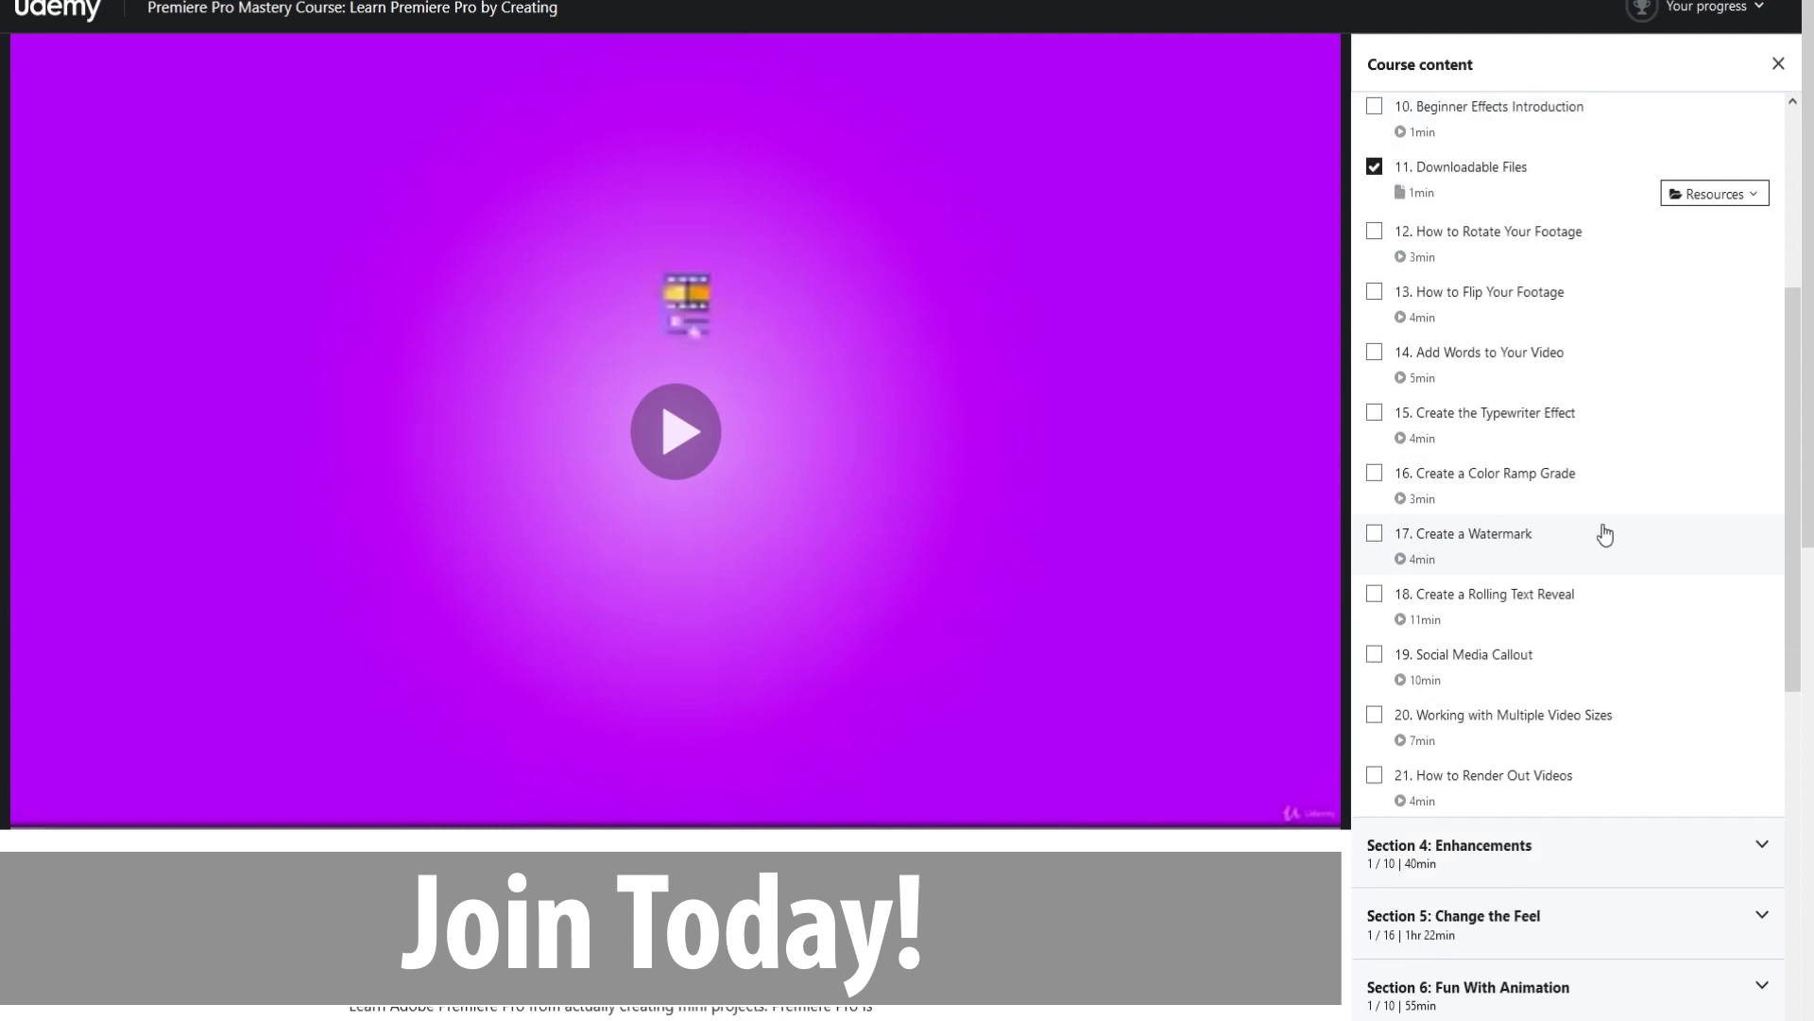
pyautogui.click(1522, 427)
pyautogui.scroll(-7, 1531, 514)
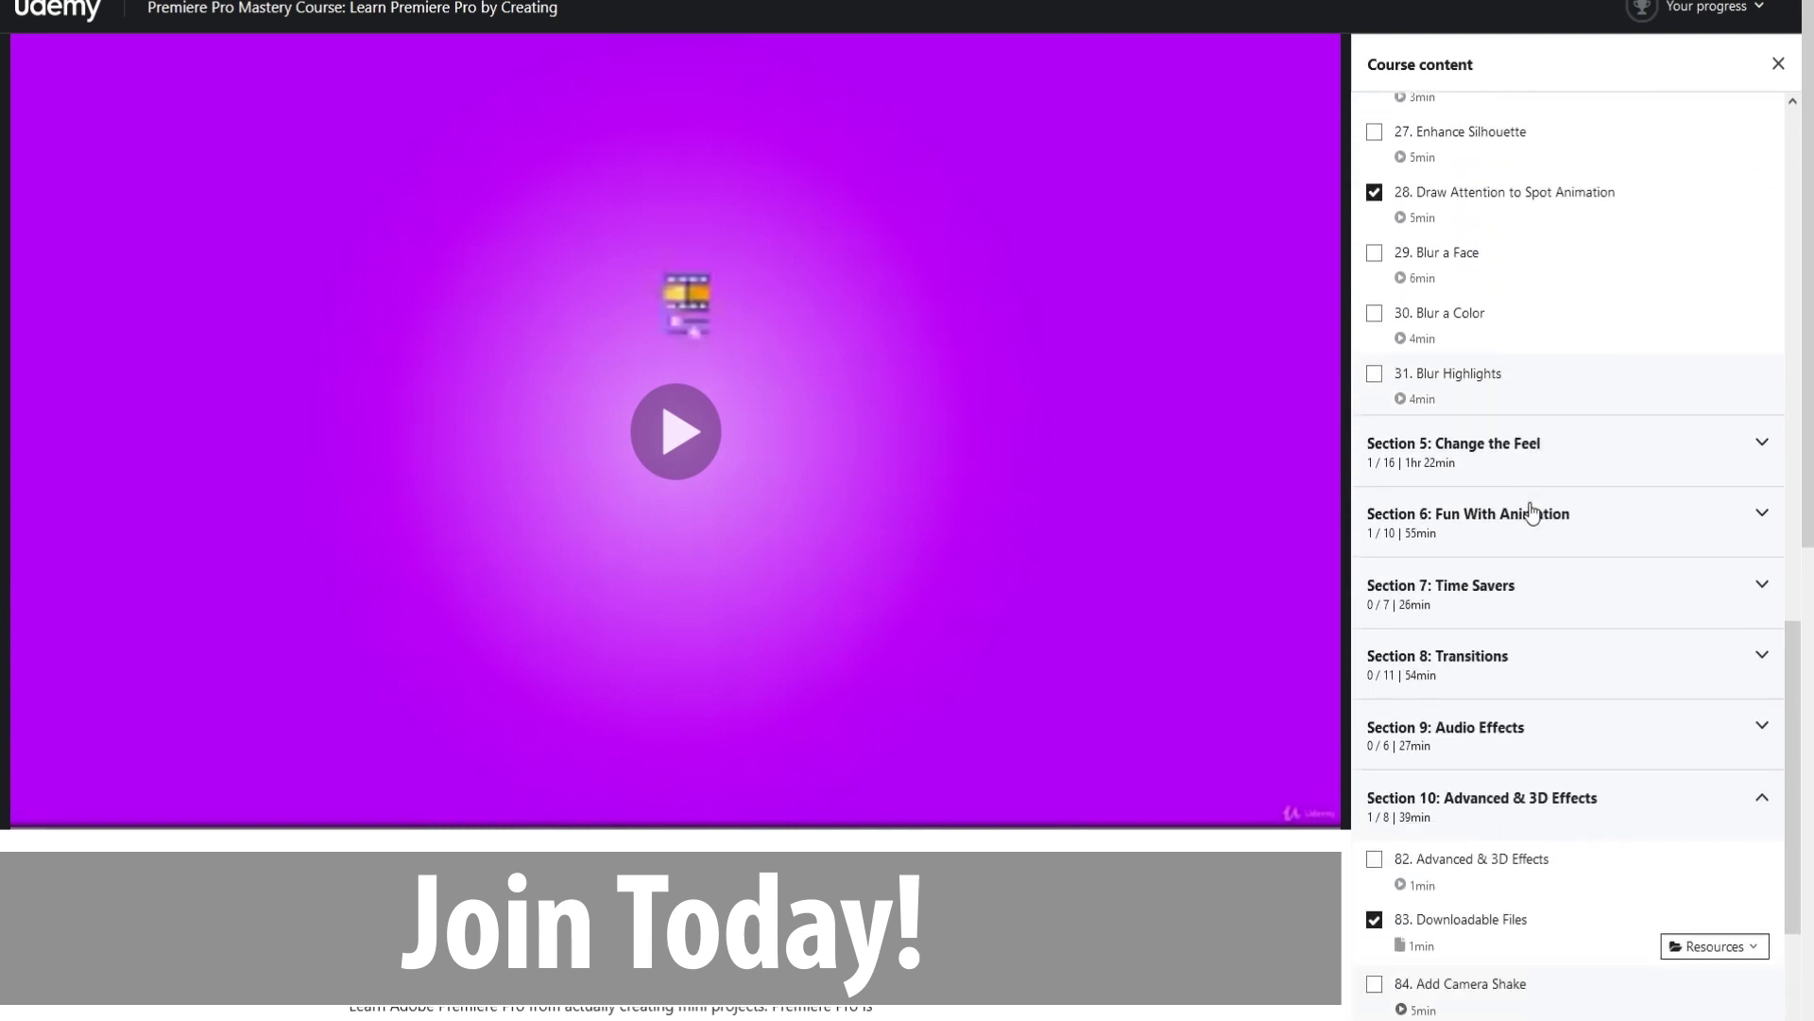
pyautogui.click(1439, 515)
pyautogui.scroll(-9, 1530, 531)
# - Expand the Transitions and Audio Effects sections, scrolling down to lessons 76–89
pyautogui.scroll(-2, 1455, 532)
pyautogui.click(1445, 327)
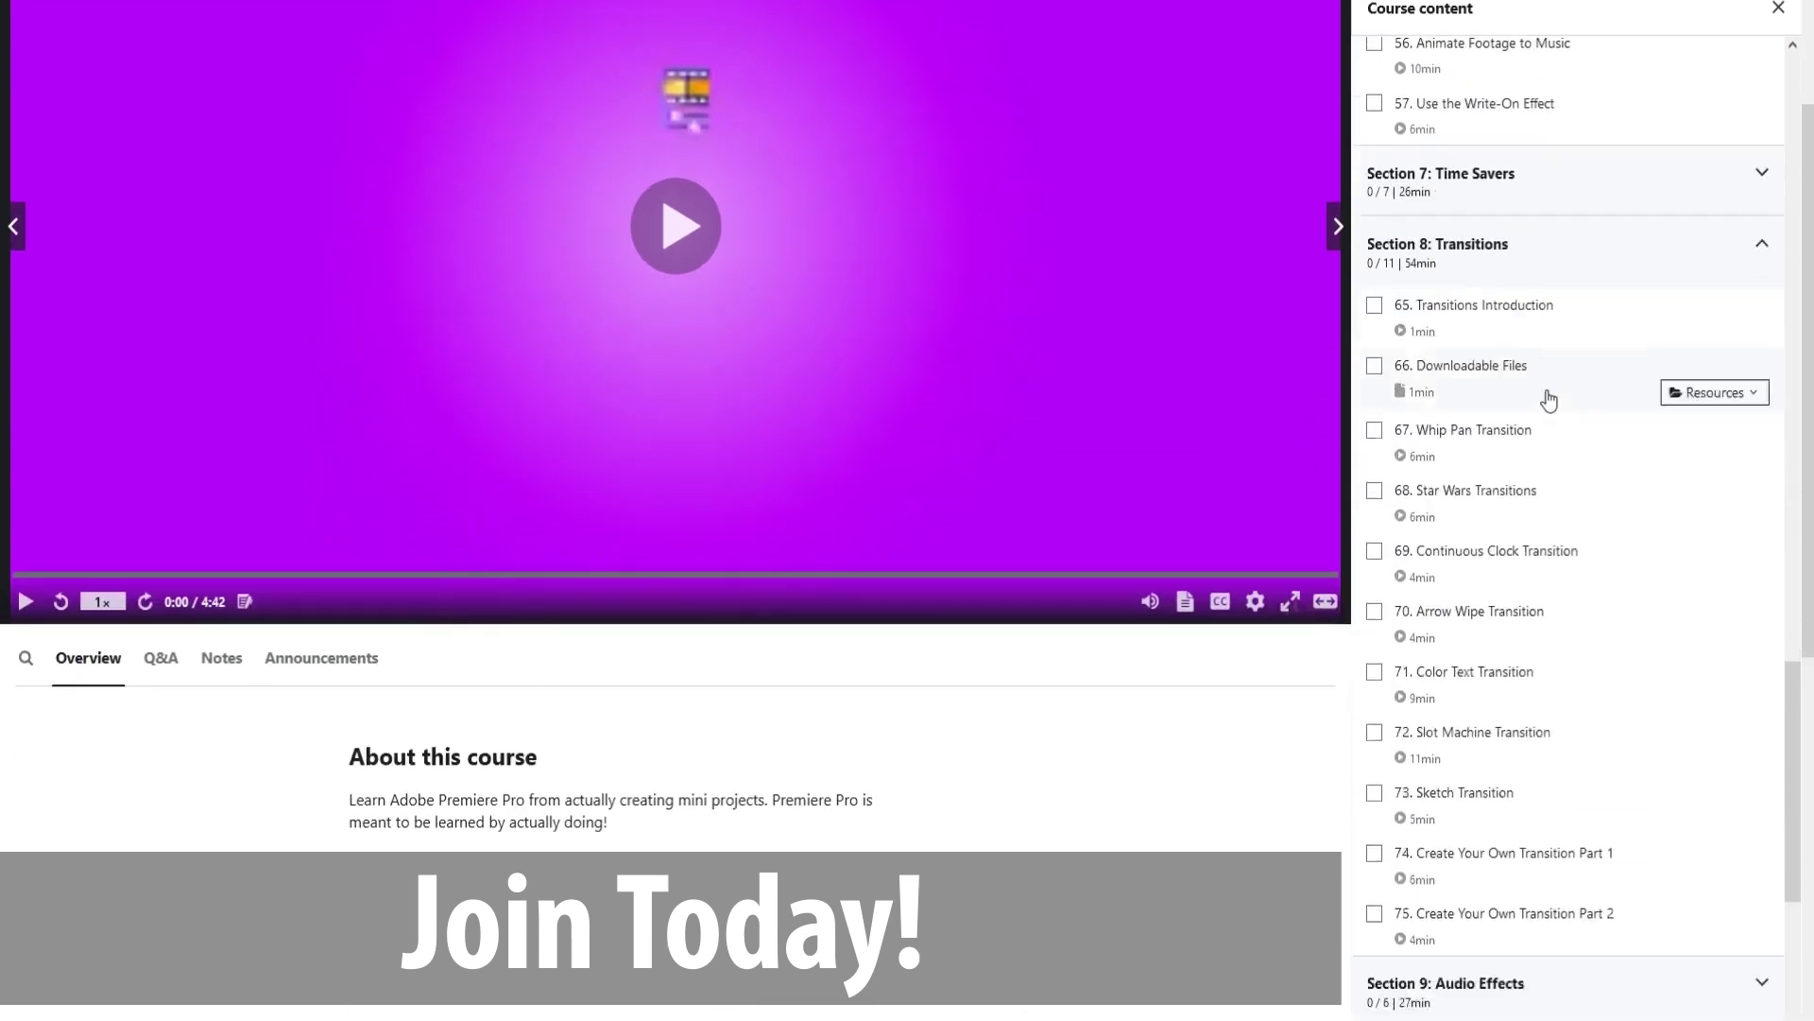
pyautogui.scroll(-5, 1551, 393)
pyautogui.click(1541, 551)
pyautogui.scroll(-5, 1541, 551)
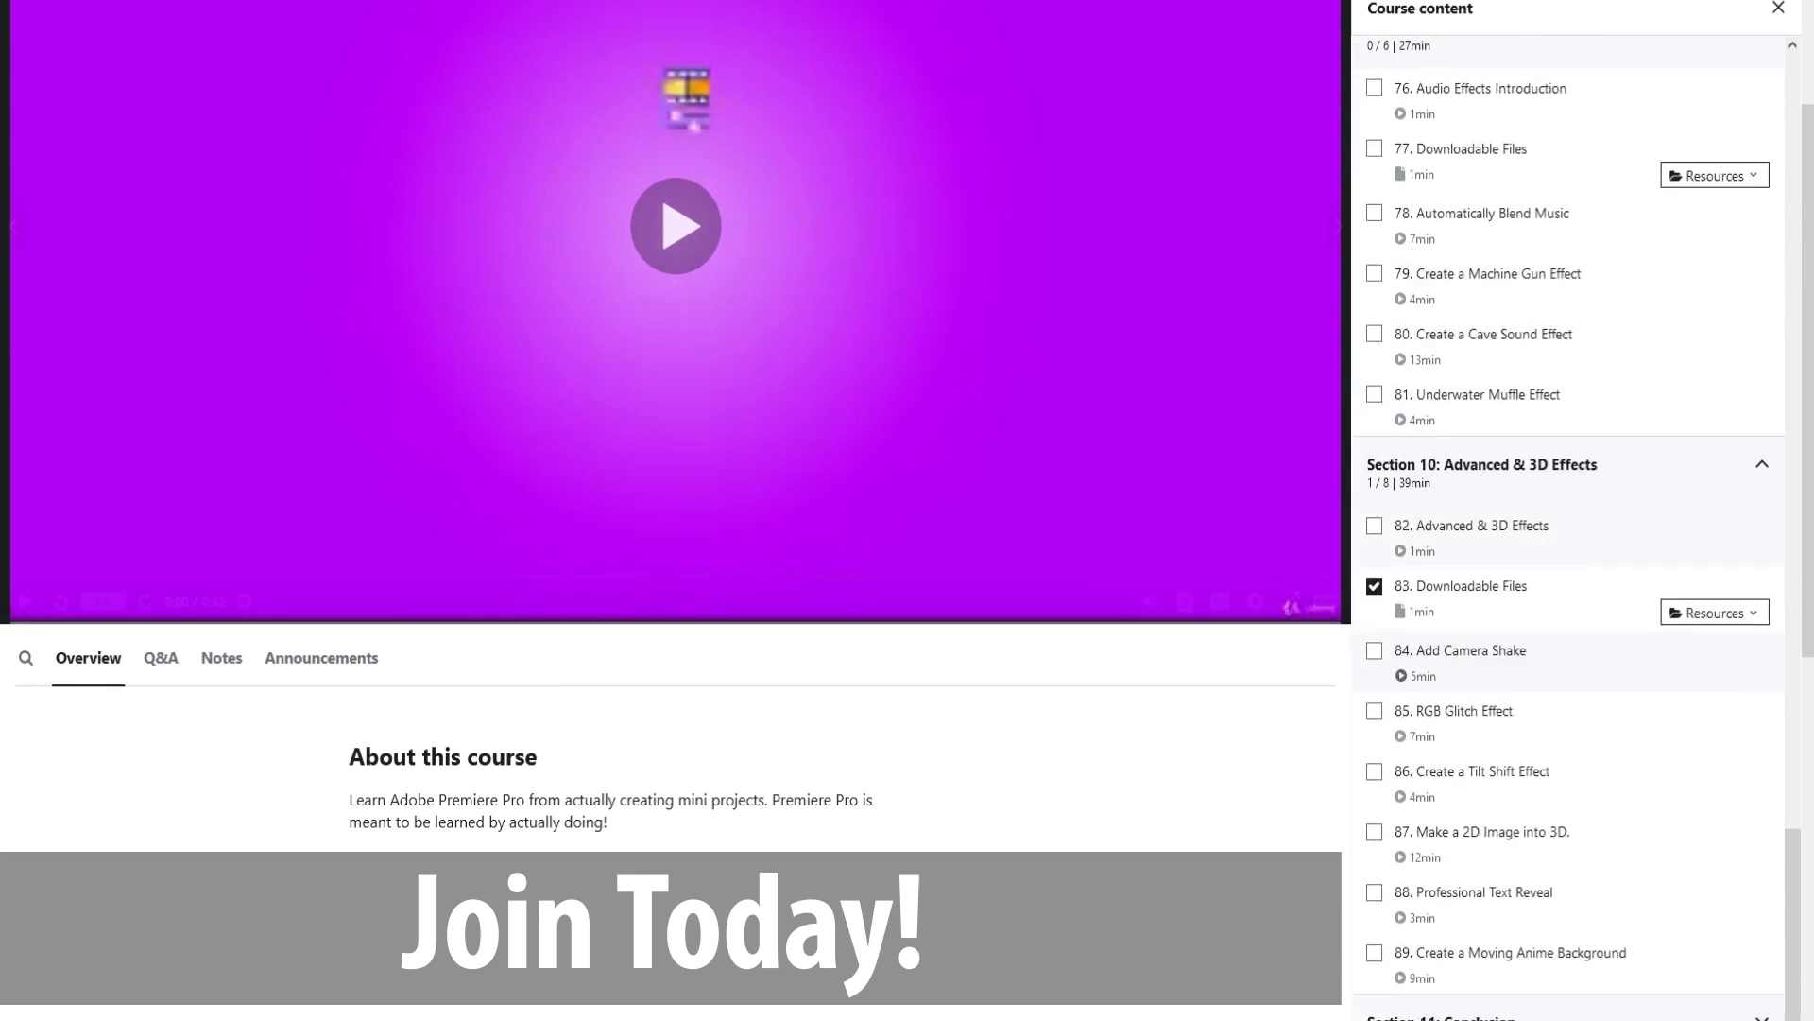